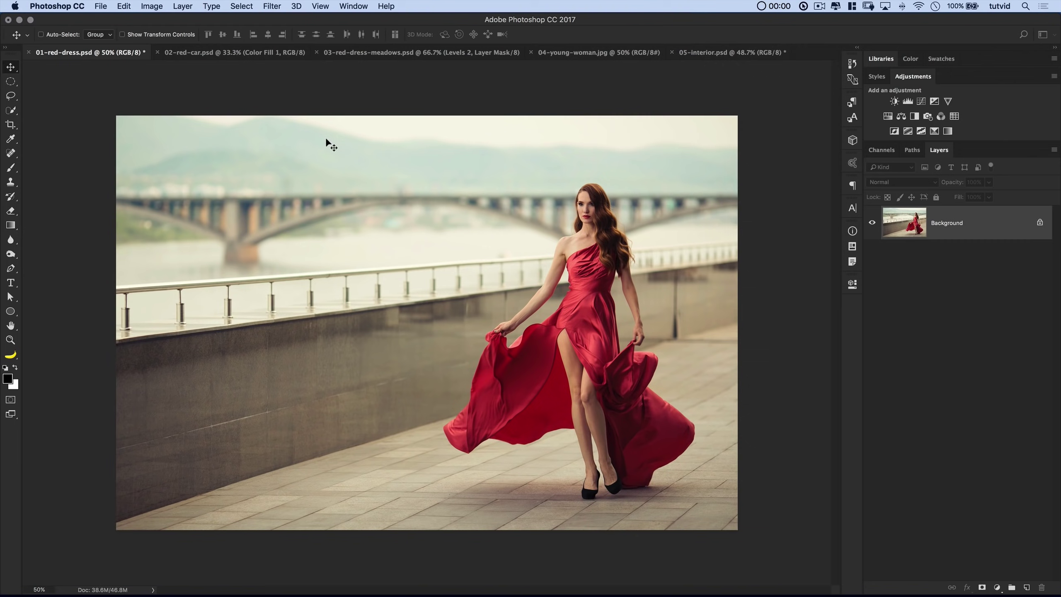
- Load the saved red-dress channel as a new selection
left_click(242, 6)
left_click(266, 234)
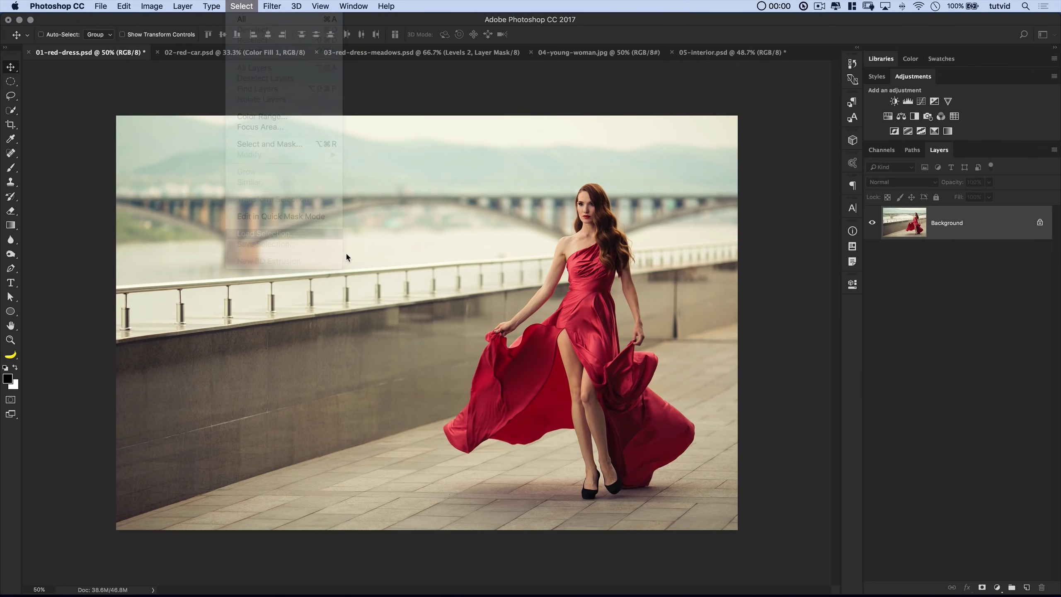
left_click(394, 246)
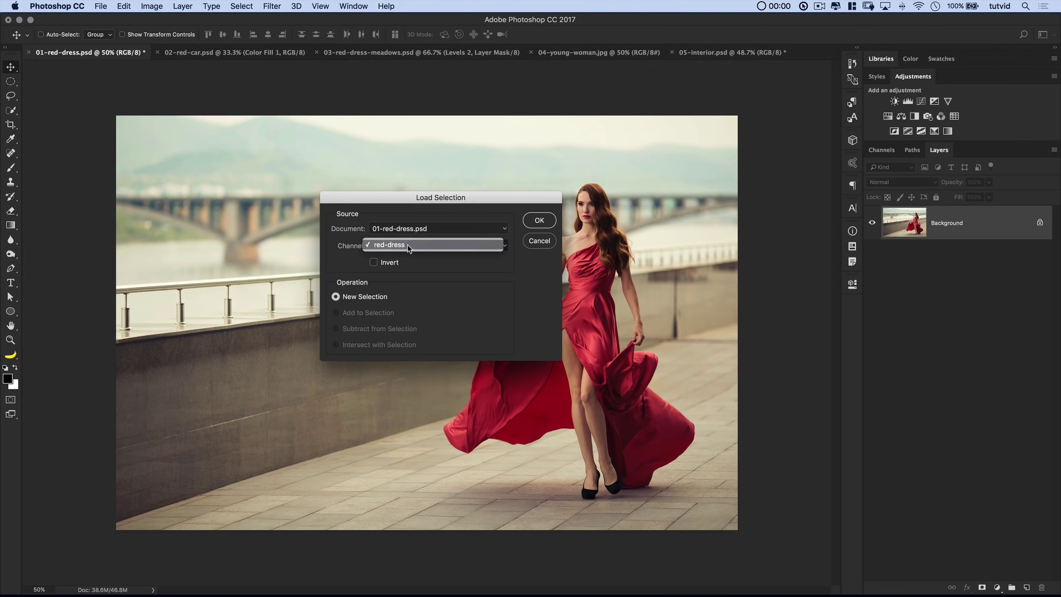
left_click(409, 245)
left_click(530, 220)
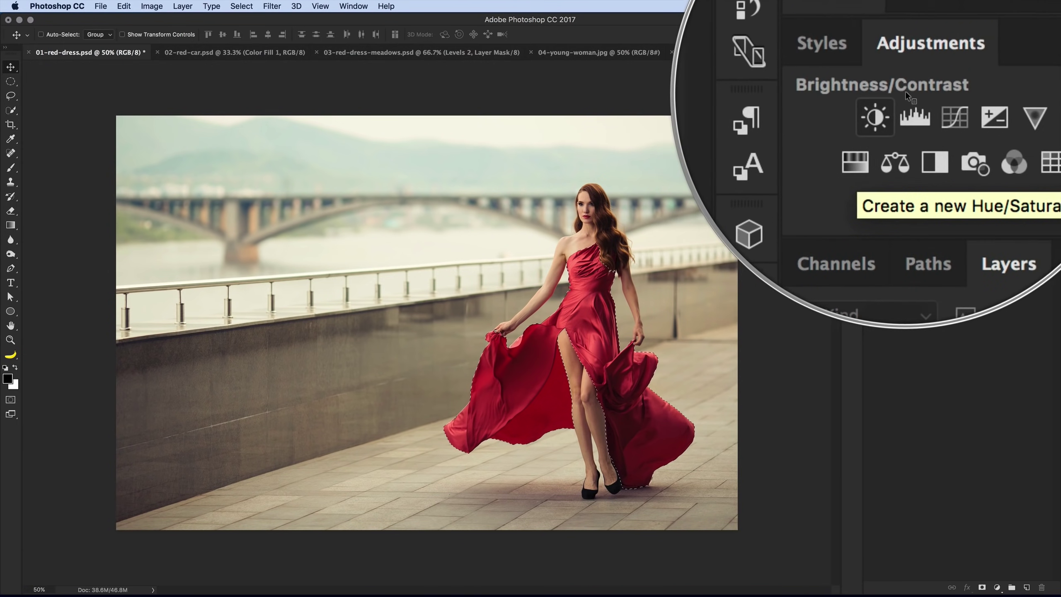
- Add a Hue/Saturation adjustment layer masked to the dress selection, keeping the default layer name
left_click(182, 5)
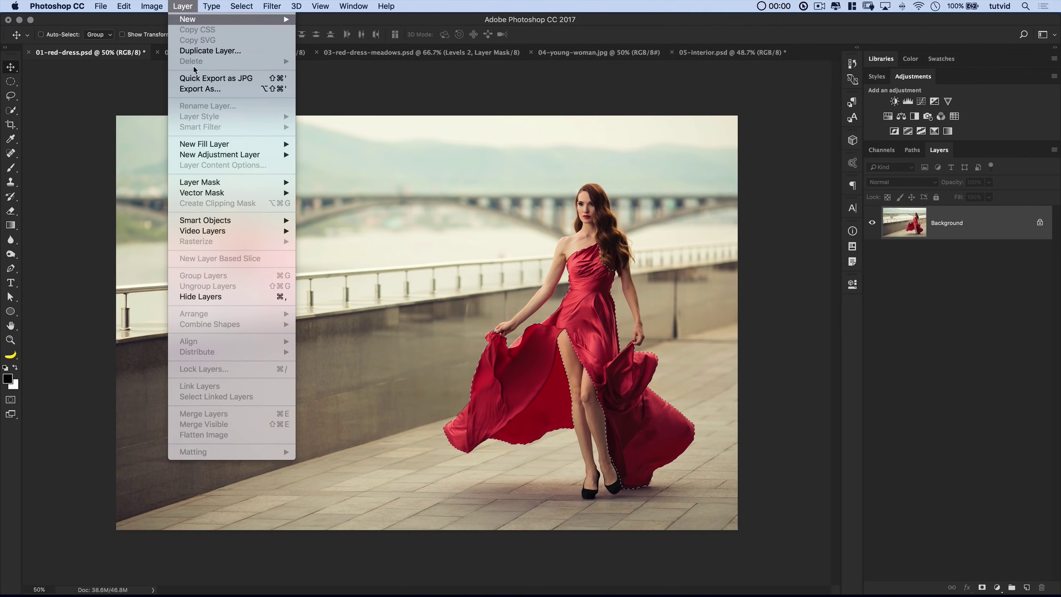
mouse_move(244, 155)
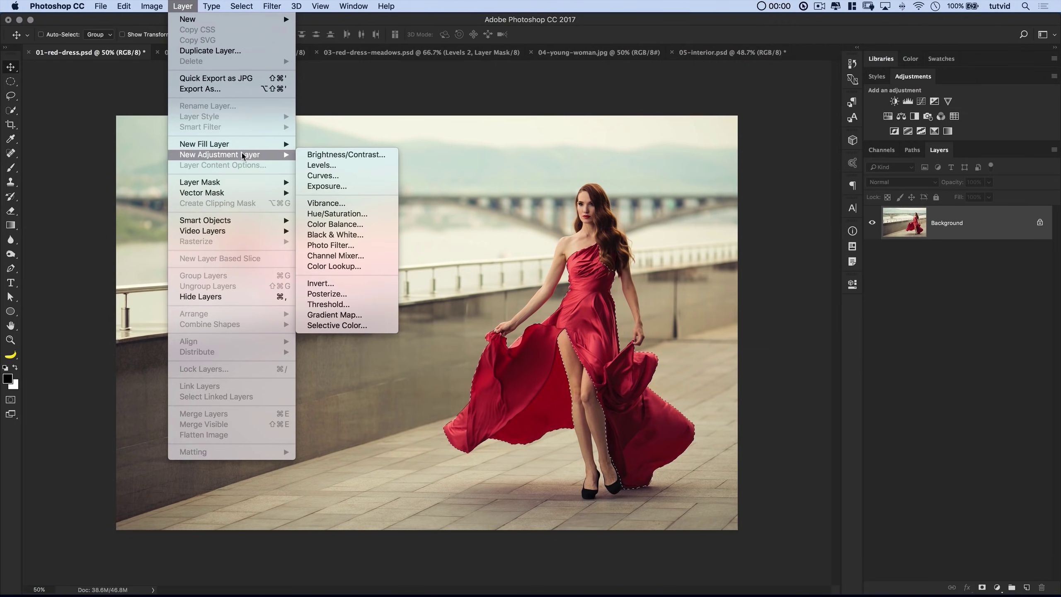
left_click(337, 214)
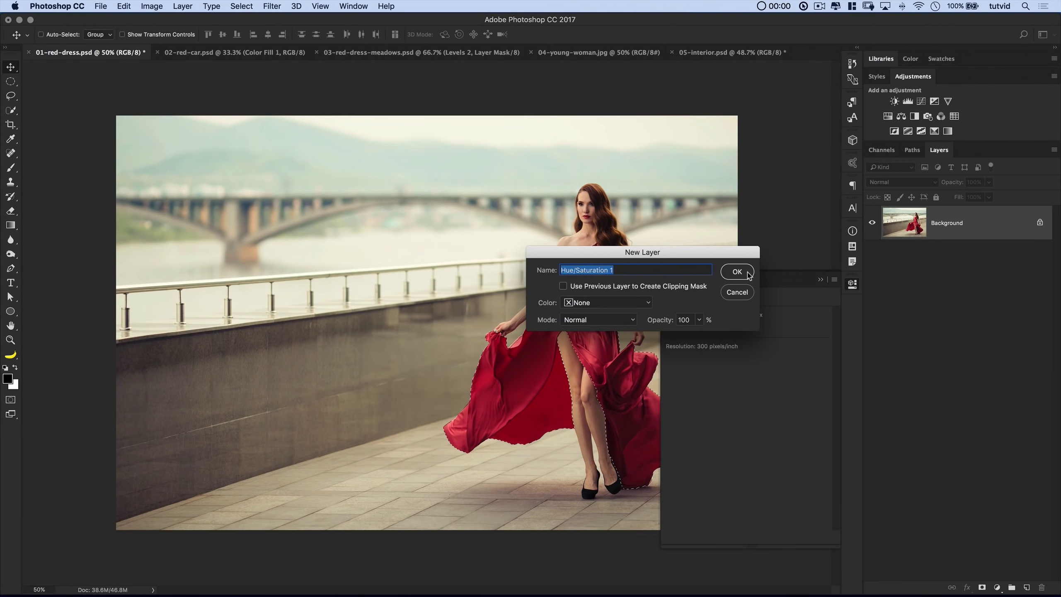
left_click(747, 272)
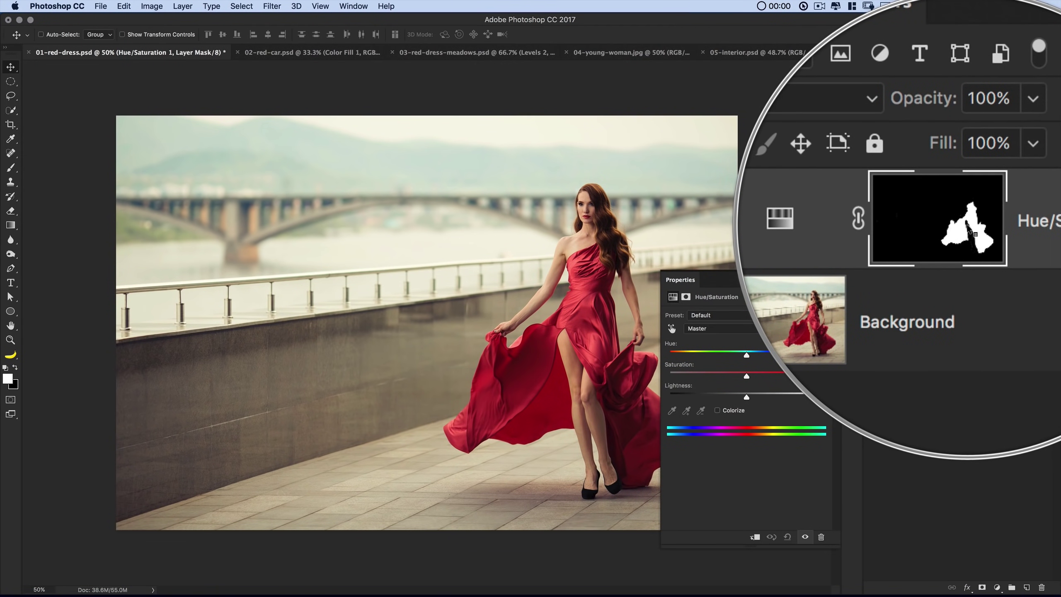
- Try recoloring the dress by shifting the Hue to about -19 and varying the Saturation, without Colorize
mouse_move(749, 358)
left_mouse_down()
mouse_move(785, 355)
mouse_move(708, 353)
mouse_move(762, 359)
mouse_move(726, 356)
mouse_move(750, 356)
left_mouse_up()
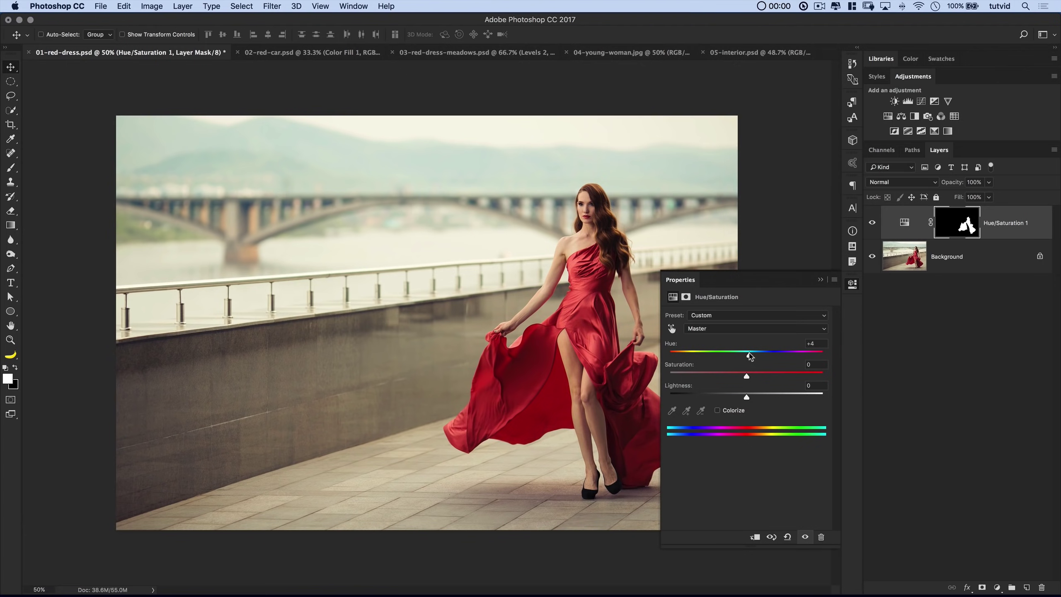
left_click_drag(750, 356, 780, 377)
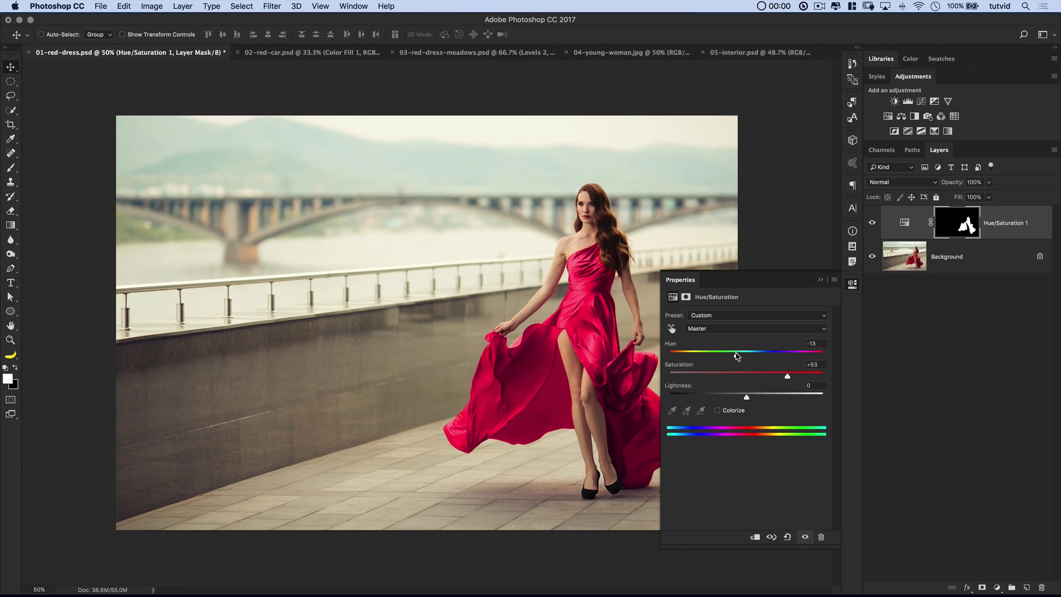
left_click_drag(736, 355, 731, 354)
left_click_drag(788, 378, 749, 378)
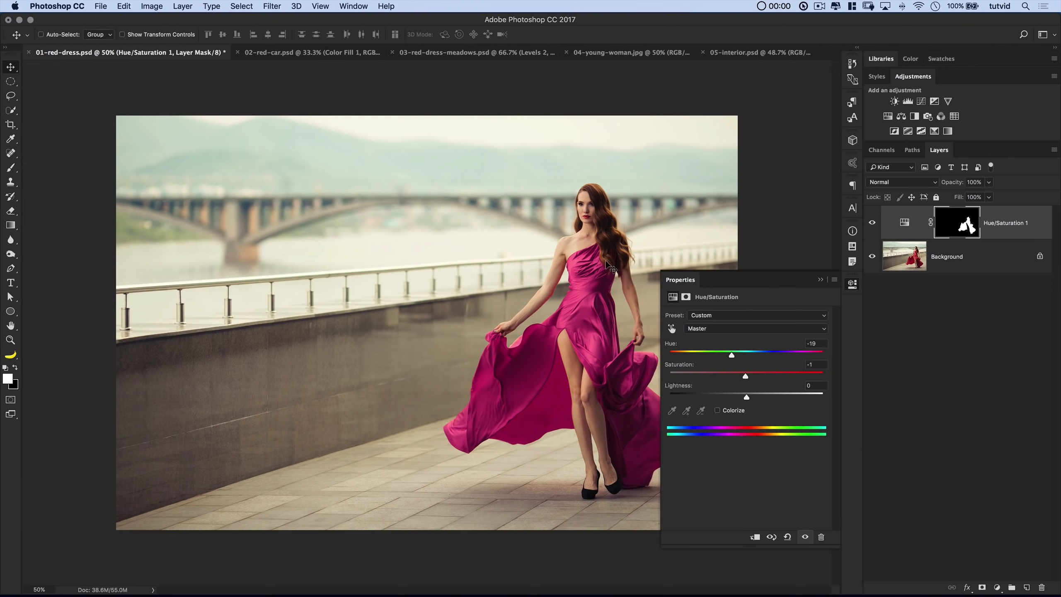
left_click_drag(752, 376, 780, 378)
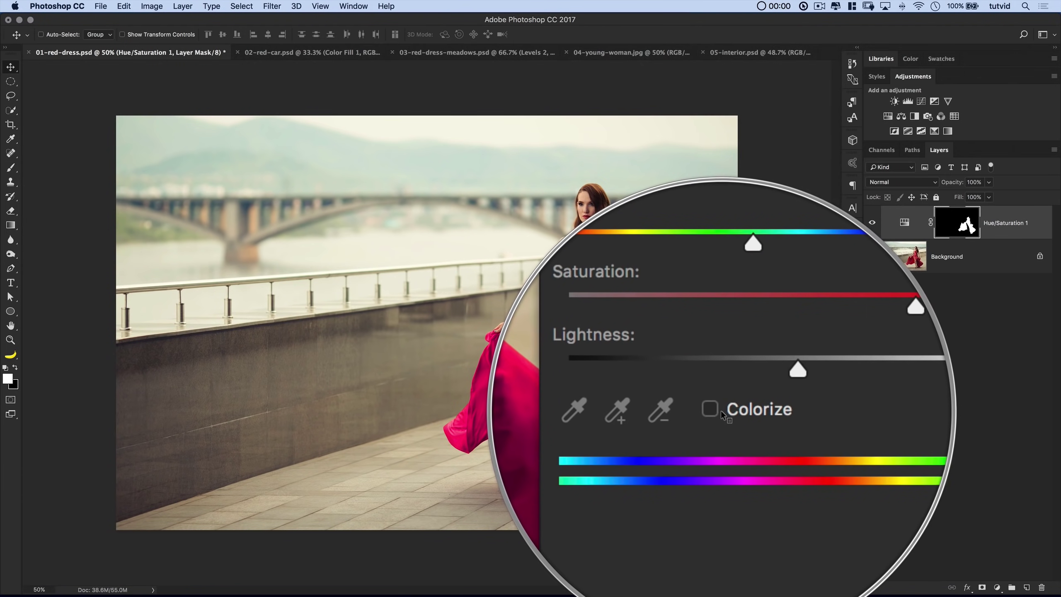
- Colorize the dress deep blue with Hue 227, Saturation about 51 and Lightness -29, and collapse the adjustment properties
left_click(719, 411)
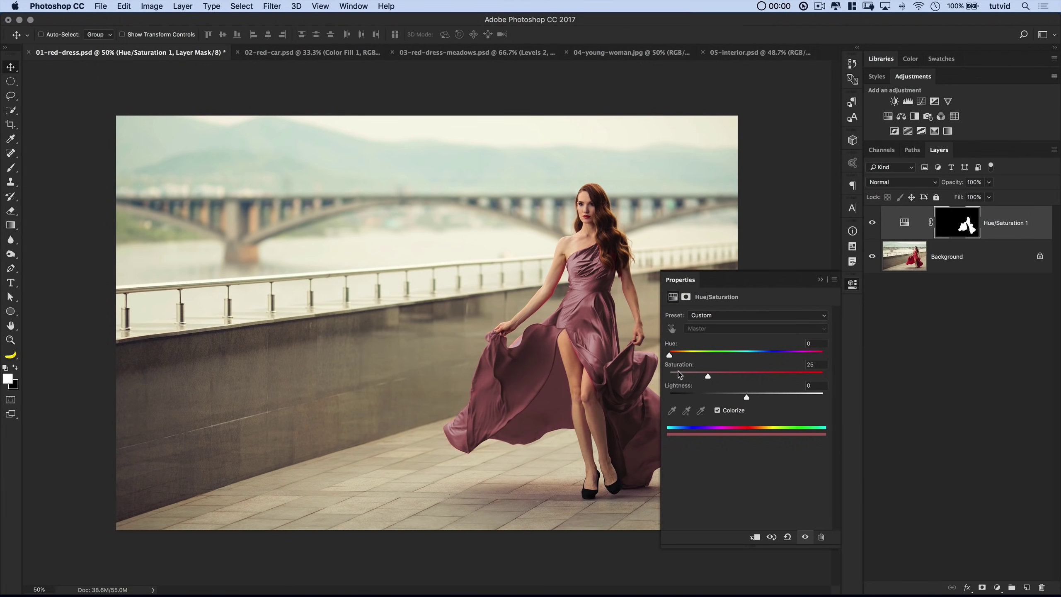
left_click_drag(706, 375, 657, 374)
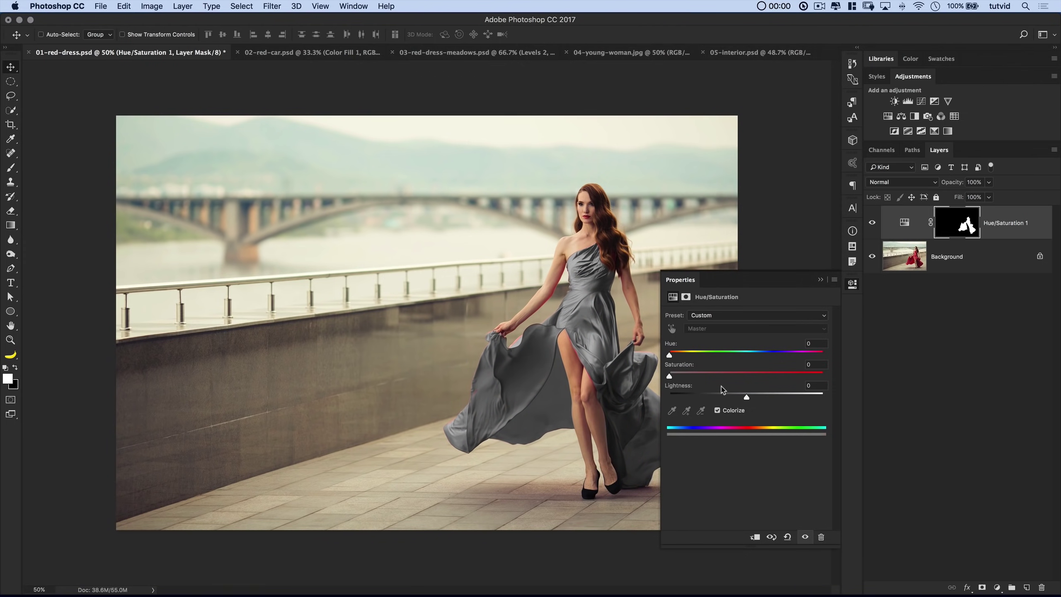
left_click_drag(671, 377, 785, 379)
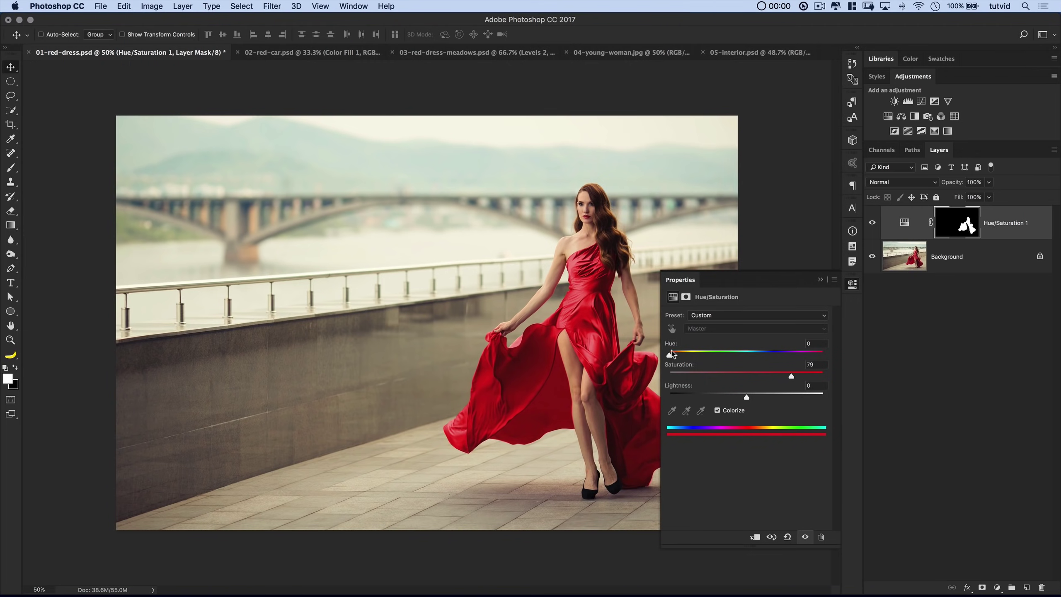
left_click_drag(670, 355, 766, 368)
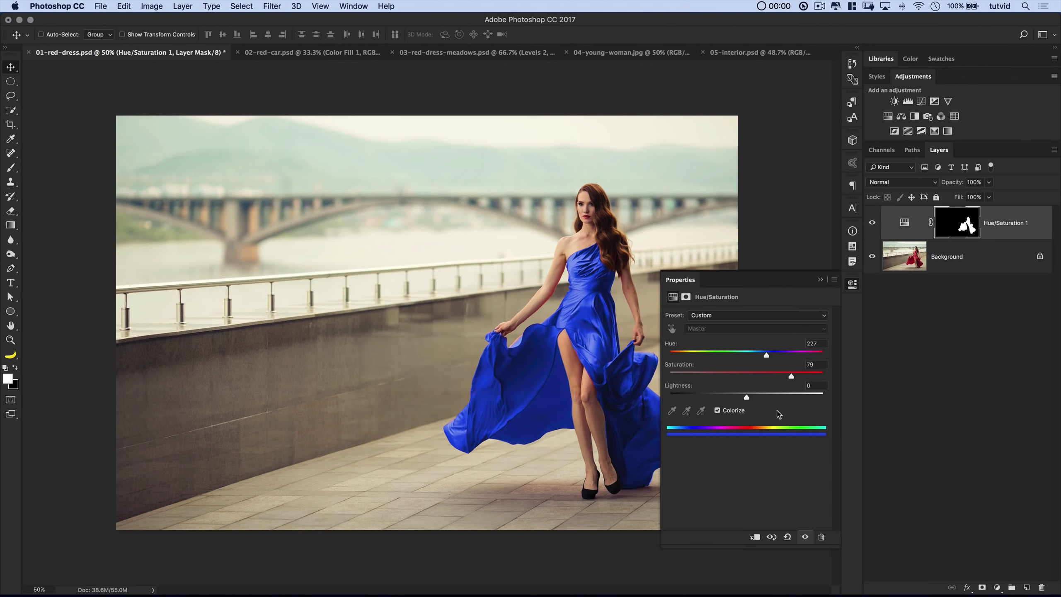
left_click_drag(751, 397, 747, 377)
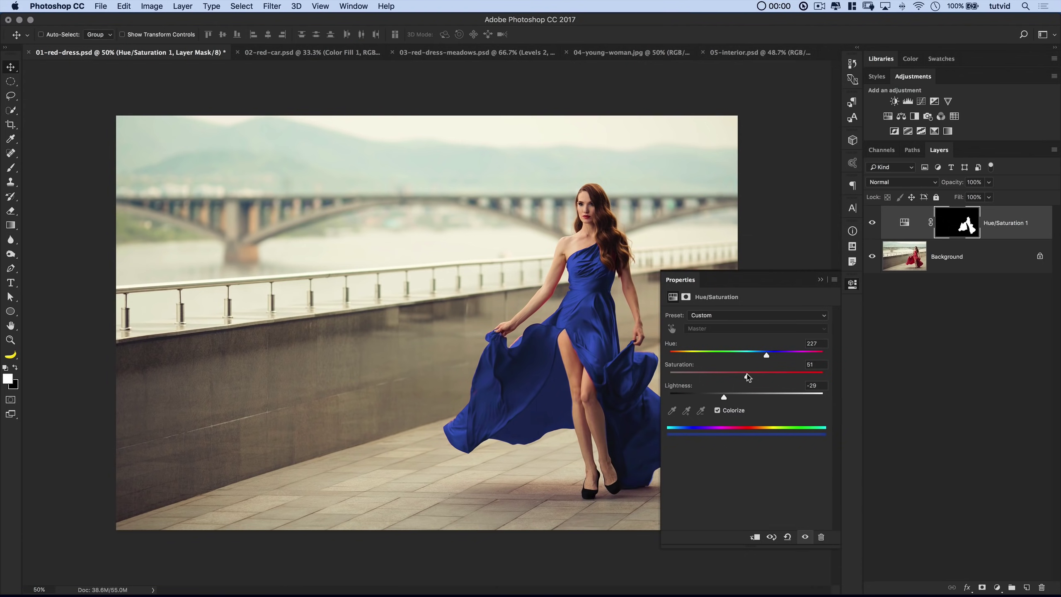
left_click(852, 284)
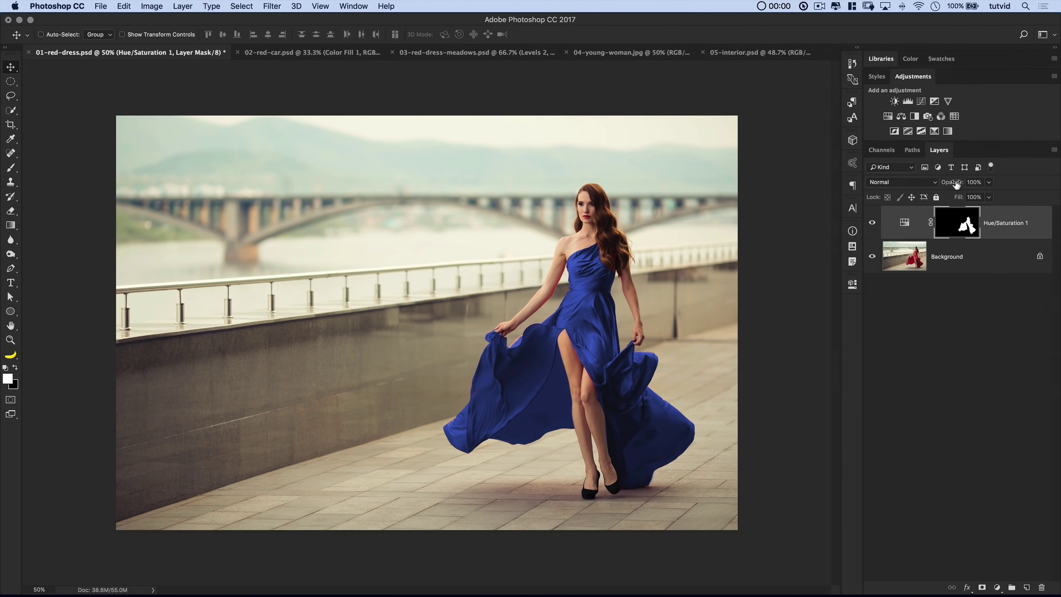
- Lower the Hue/Saturation layer's opacity to 78% and toggle its visibility to compare with the original dress
left_click_drag(956, 184, 943, 183)
left_click(871, 223)
left_click(871, 223)
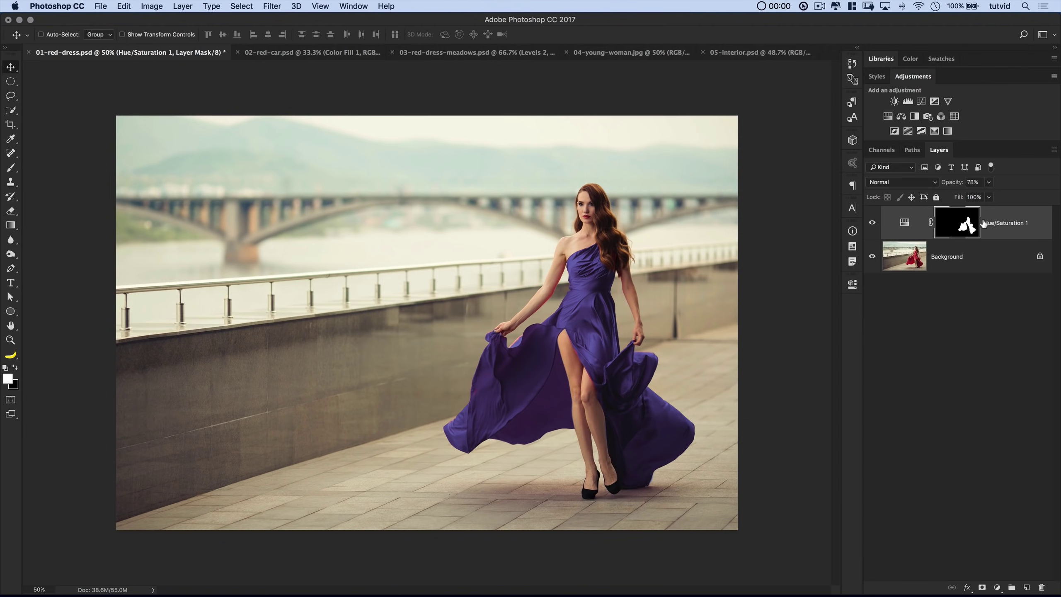
- Switch to 02-red-car.psd and load its saved car-select channel as a new selection
left_click(272, 53)
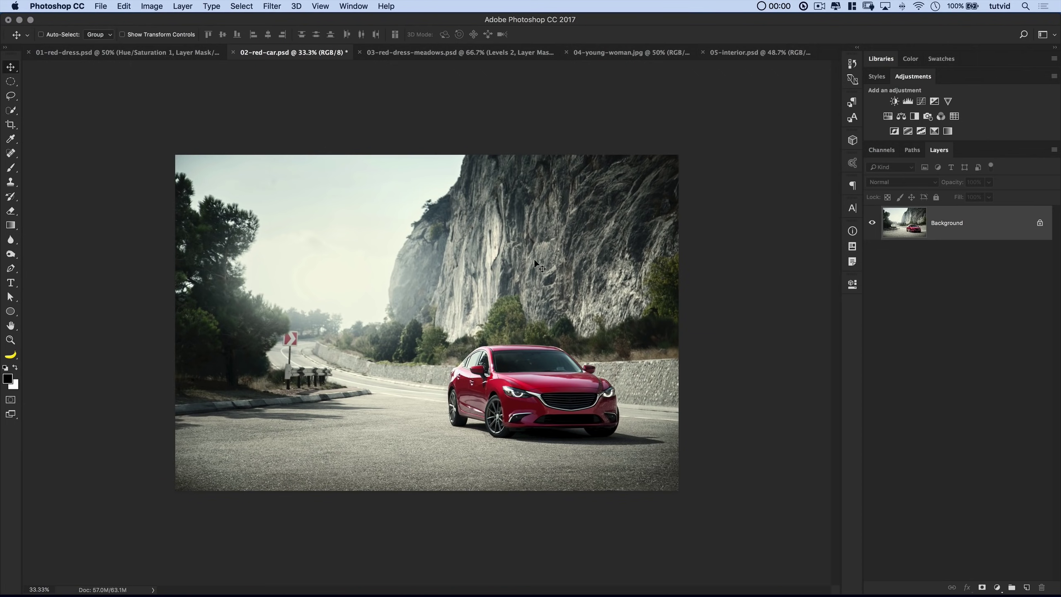
left_click(241, 6)
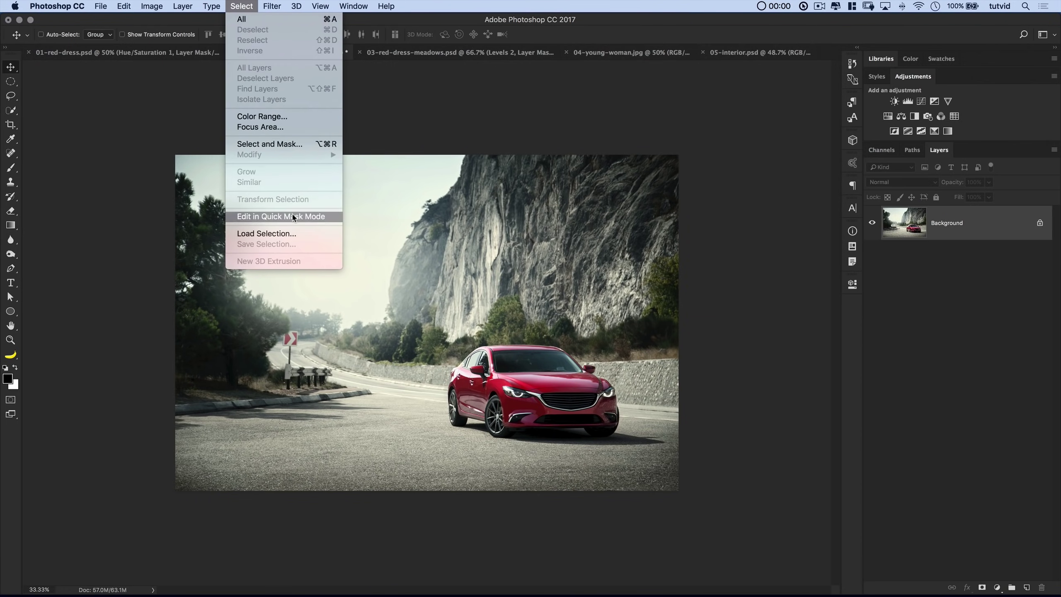
left_click(265, 233)
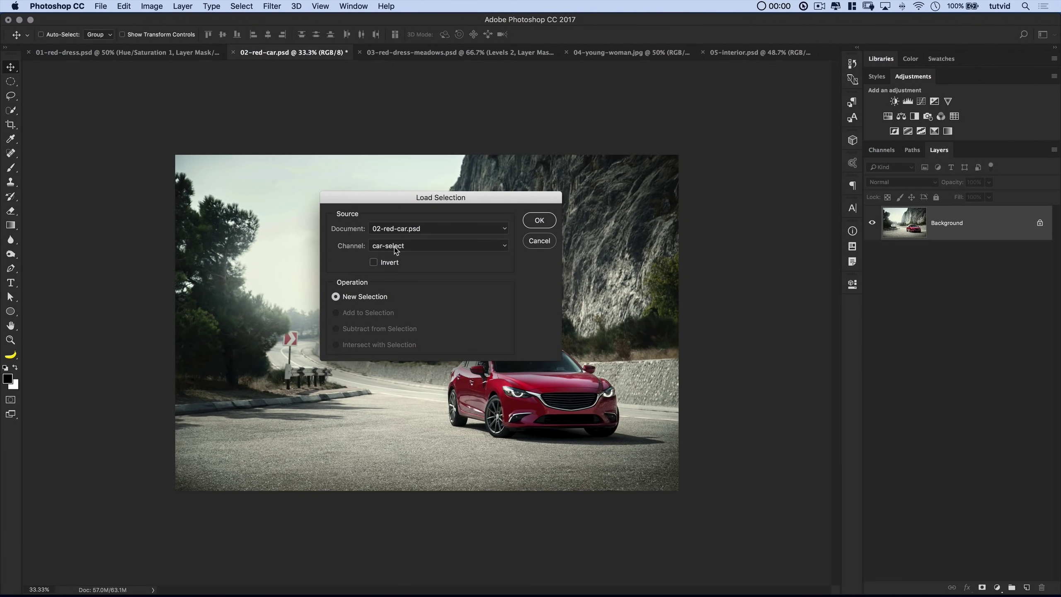
left_click(538, 221)
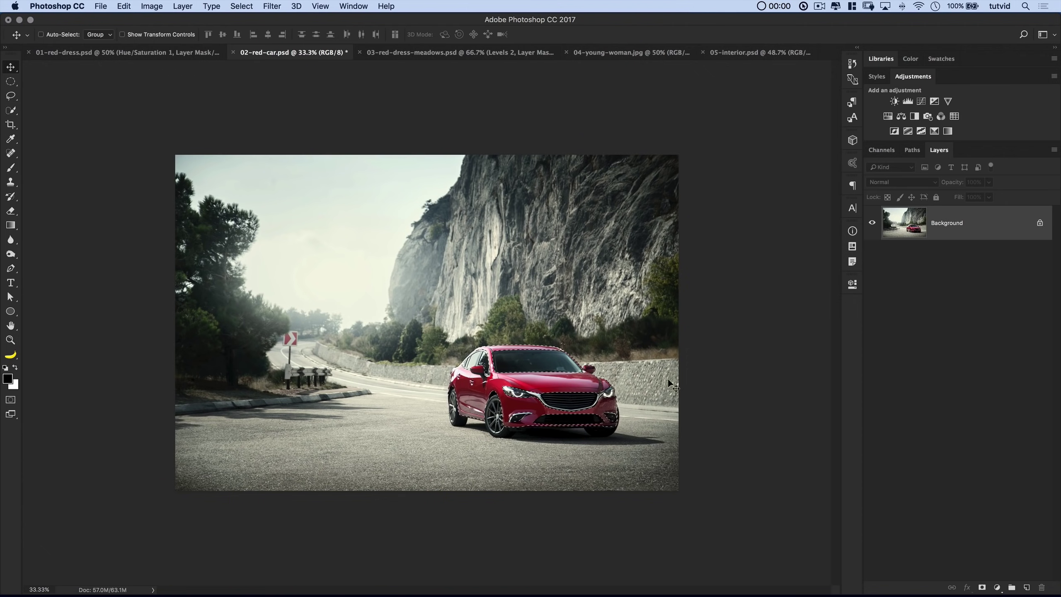
- Add a Solid Color fill layer over the selected car body, using the blue #3b8ae3
left_click(998, 587)
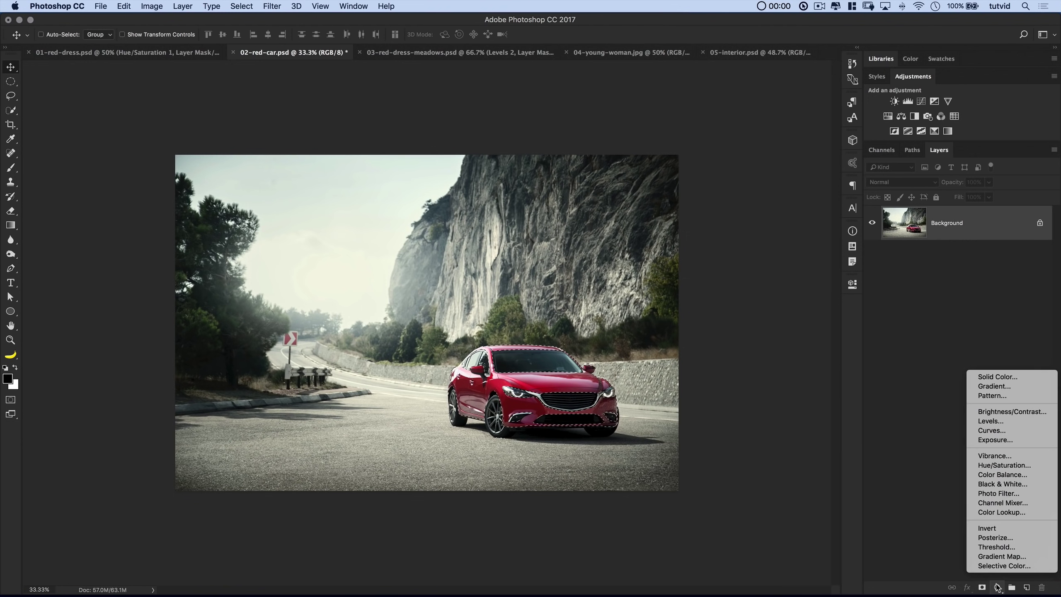
left_click(1010, 377)
left_click_drag(668, 151, 317, 131)
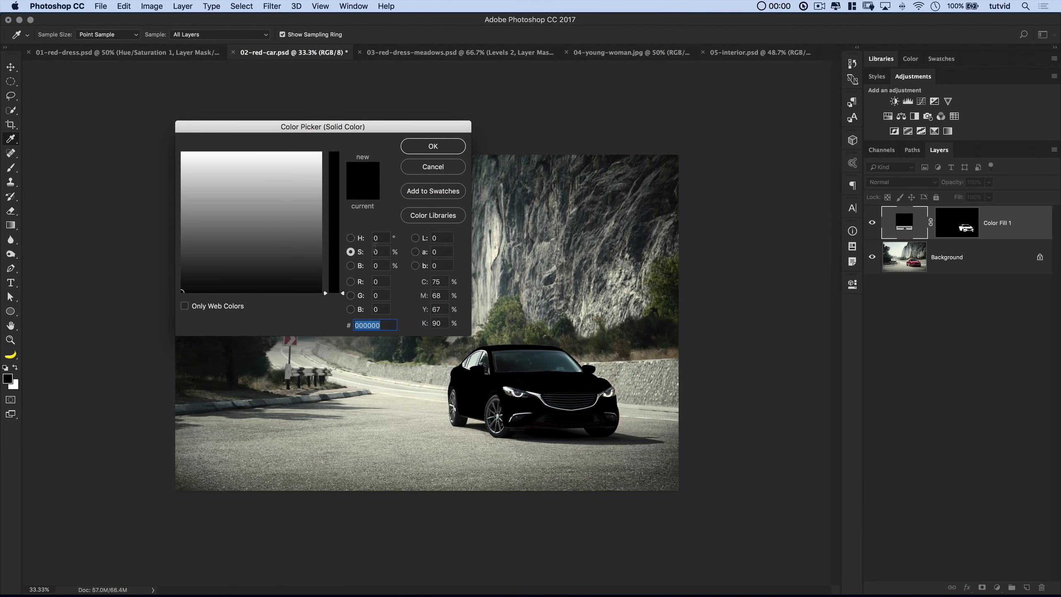
left_click(350, 238)
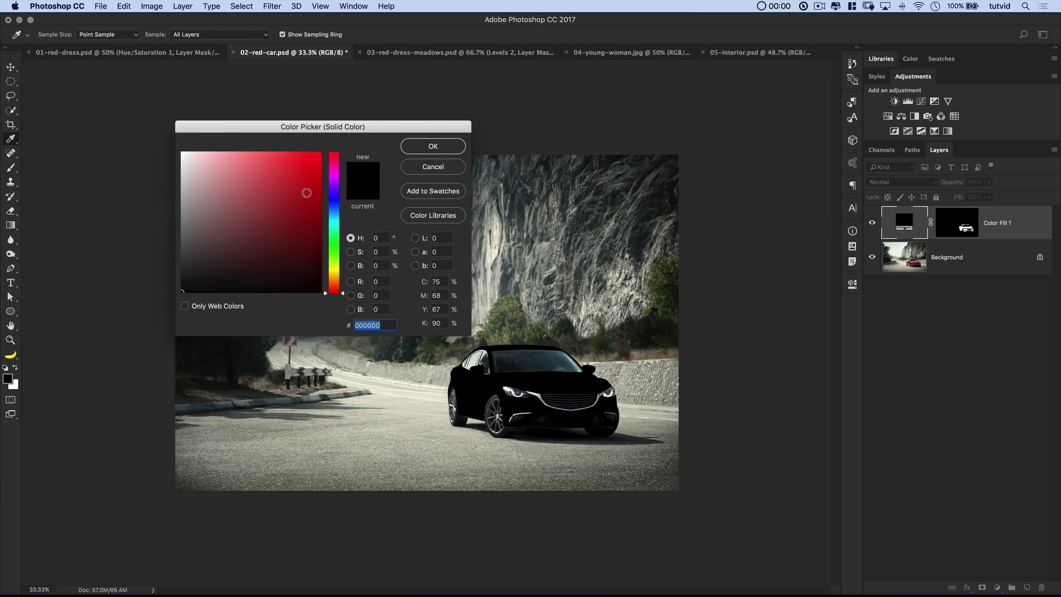
left_click_drag(336, 256, 337, 210)
left_click(279, 176)
left_click_drag(279, 176, 286, 167)
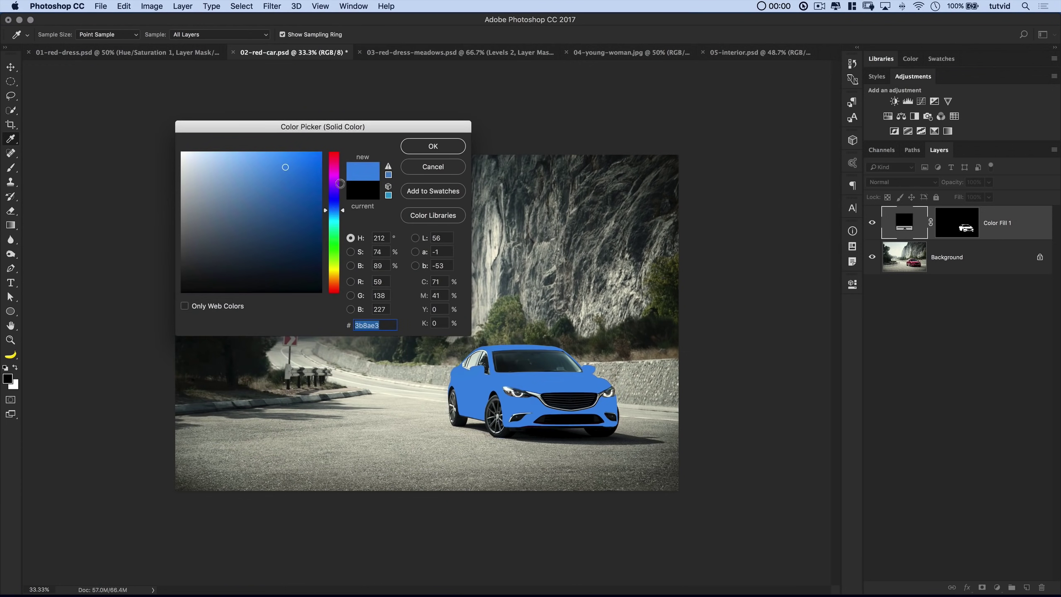
left_click(444, 147)
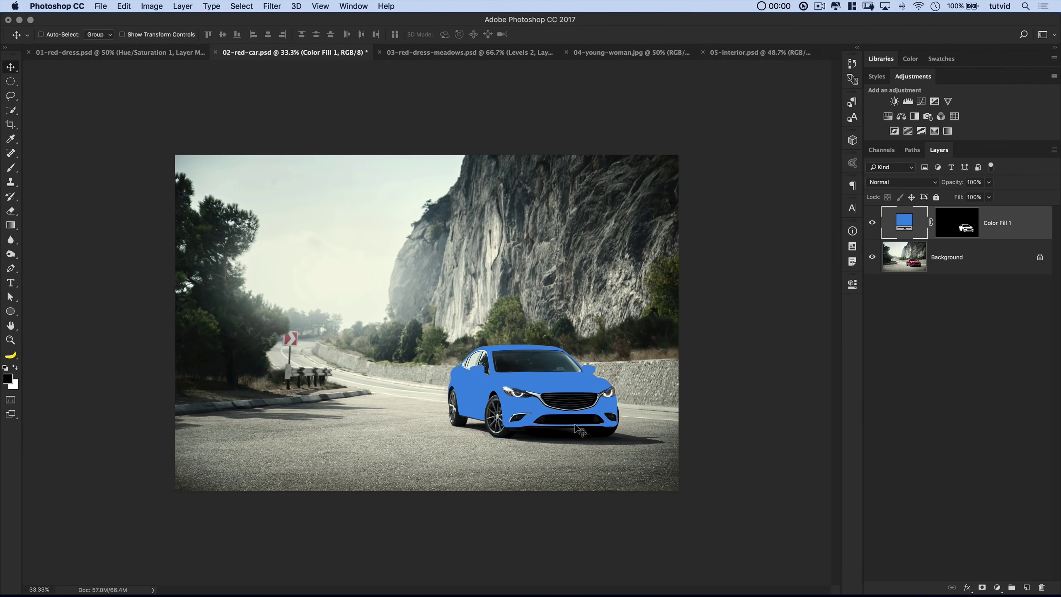
- Hide the solid color fill layer and create a new empty layer directly above the Background
left_click(872, 223)
left_click(990, 257)
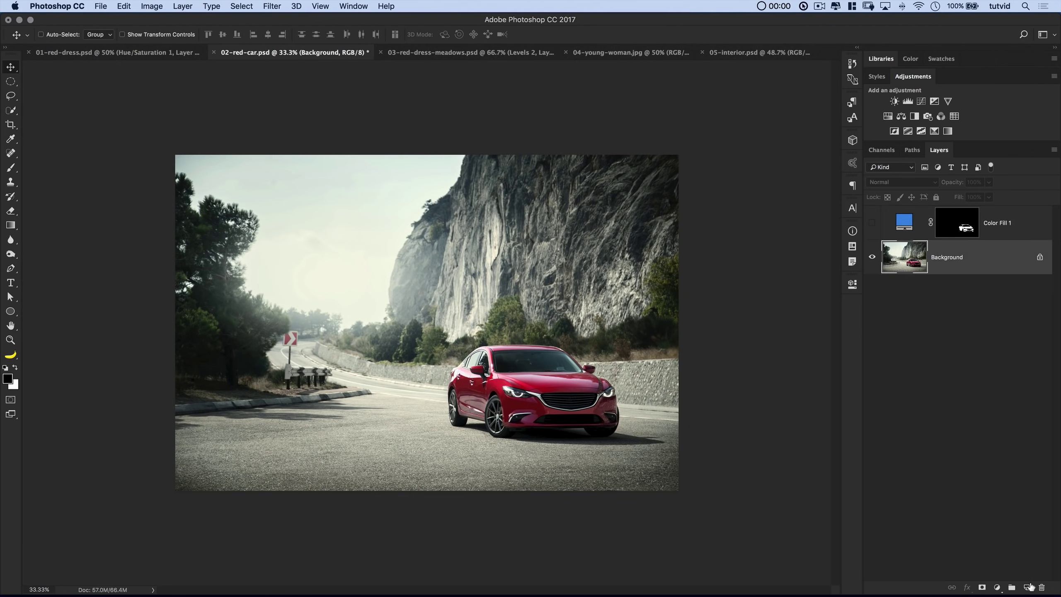
left_click(1027, 587)
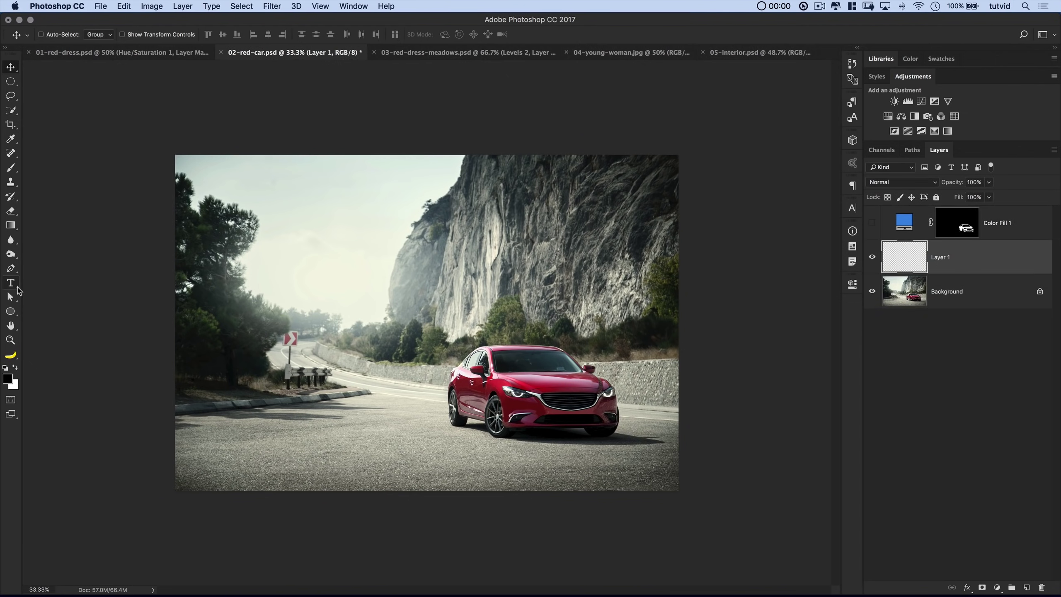
- Enlarge the Brush tool to about 150 px, make a test stroke on the car's side and undo it
left_click(12, 170)
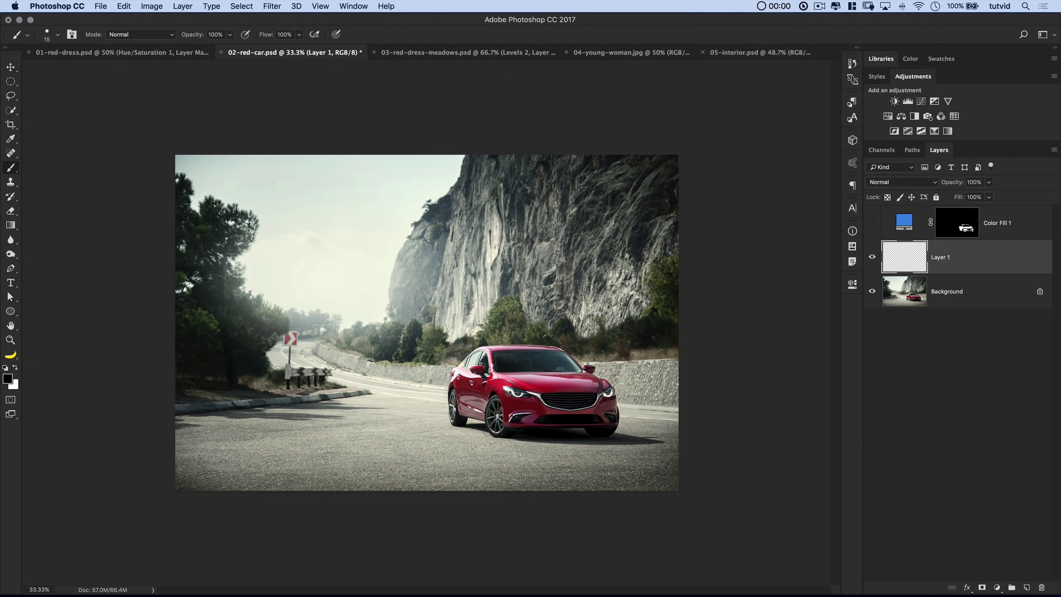
key("bracketright")
key("bracketright")
key("bracketright")
key("bracketright")
key("bracketright")
key("bracketright")
key("bracketright")
key("bracketright")
key("bracketright")
left_click_drag(479, 388, 472, 398)
key("super+z")
- Set the foreground color to the blue #1361e1
left_click(7, 380)
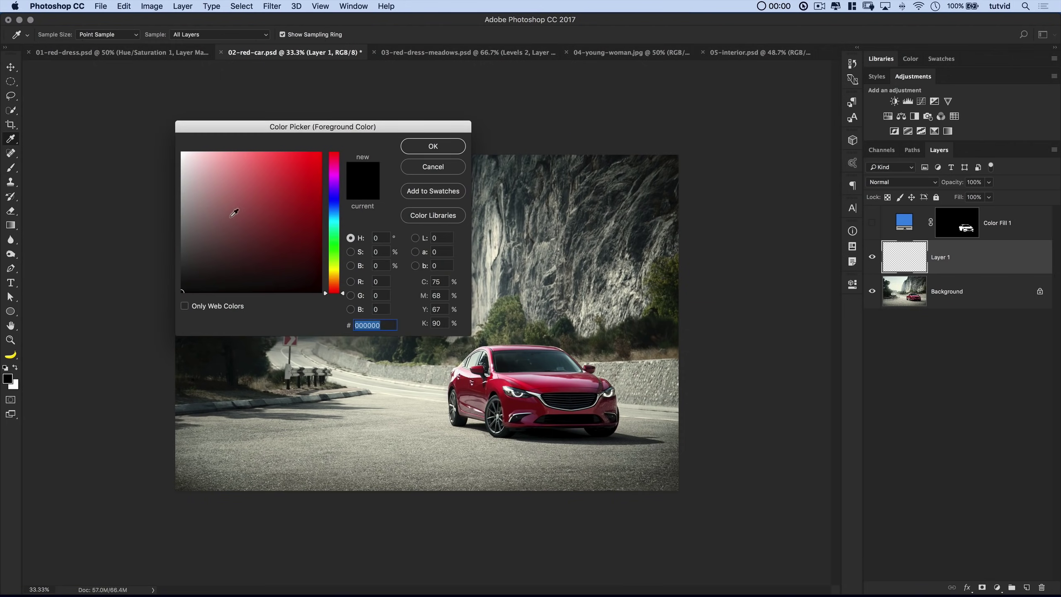
left_click_drag(338, 222, 338, 207)
left_click(320, 184)
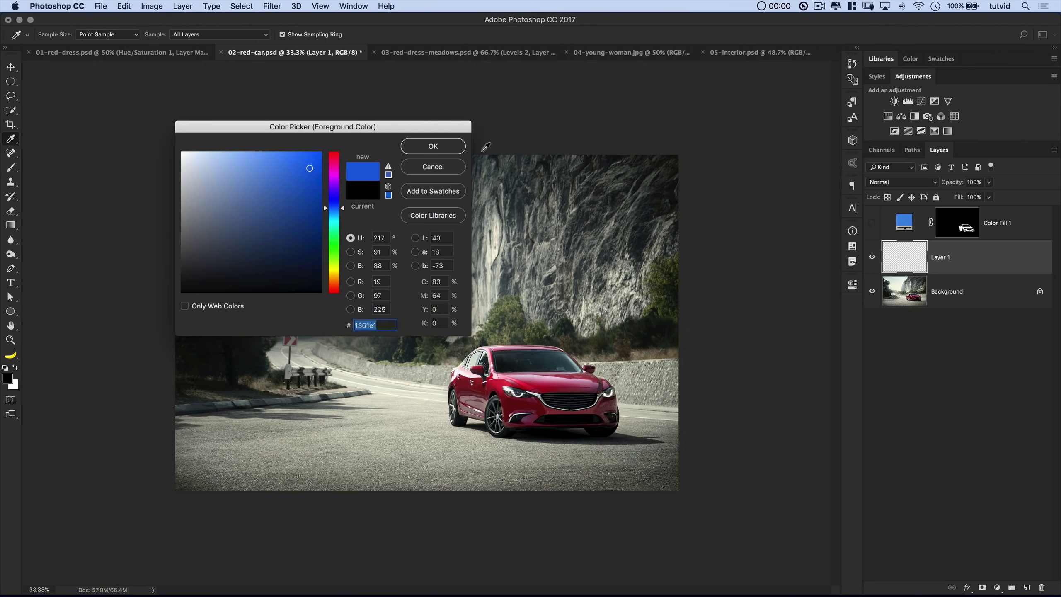
left_click(459, 147)
- Paint blue strokes over the car's hood and side on the new layer, and set its blend mode to Hue
mouse_move(534, 379)
left_mouse_down()
mouse_move(509, 389)
mouse_move(571, 384)
left_mouse_up()
left_click_drag(470, 392, 481, 392)
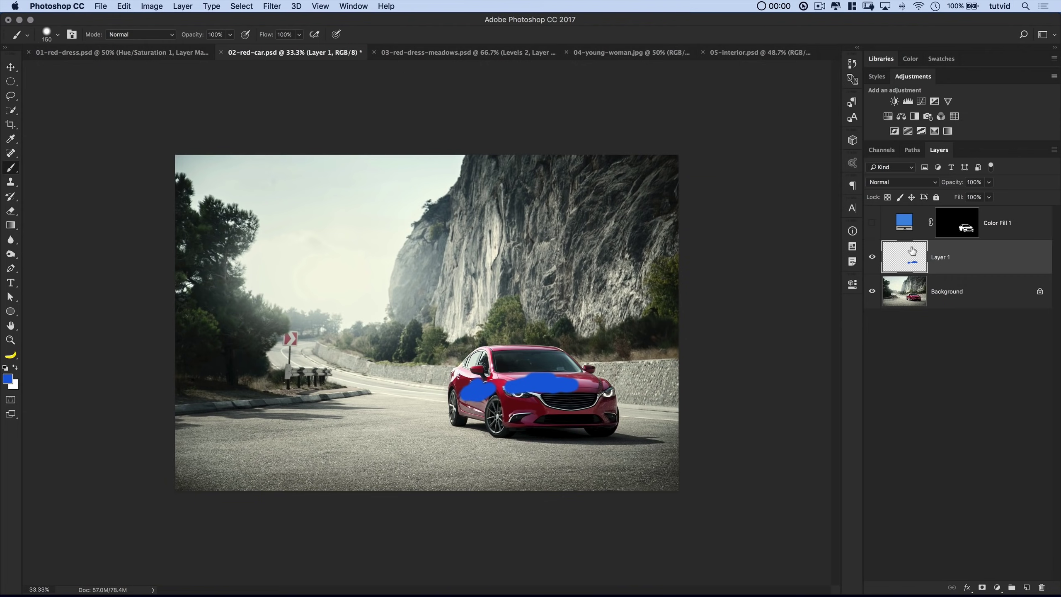
left_click(901, 182)
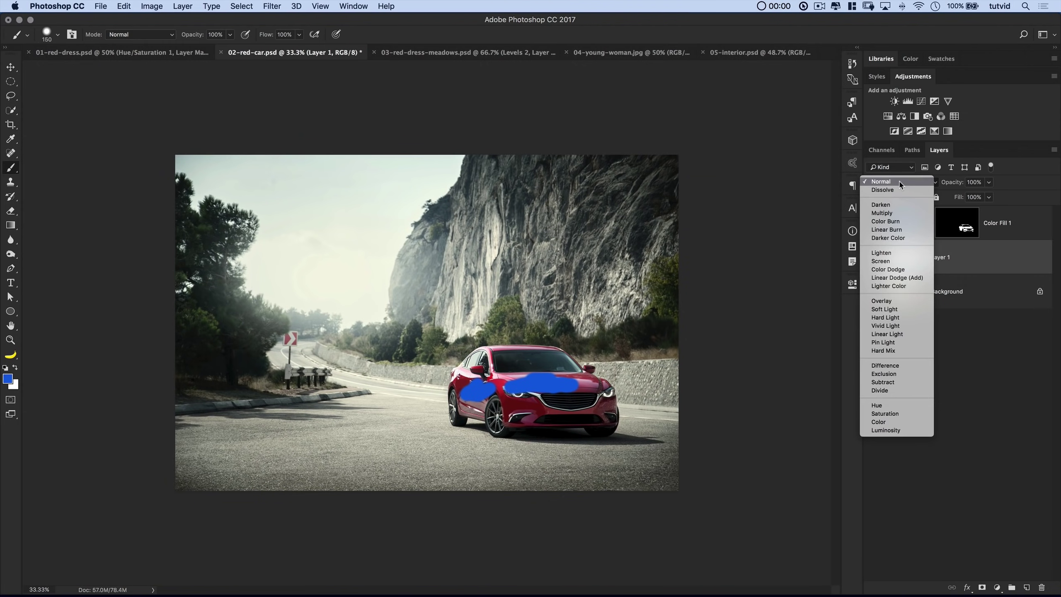
left_click(878, 405)
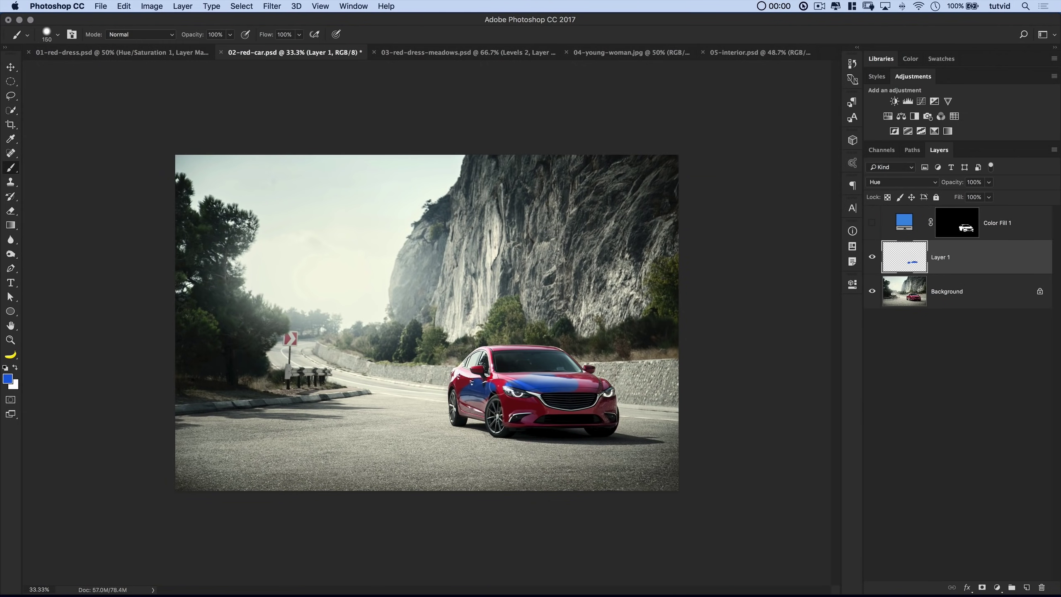
- Try the Color blend mode on the painted blue strokes over the car, then return the layer to Hue
key("super+equal")
key("super+equal")
scroll(522, 427, "right", 10)
scroll(522, 426, "down", 5)
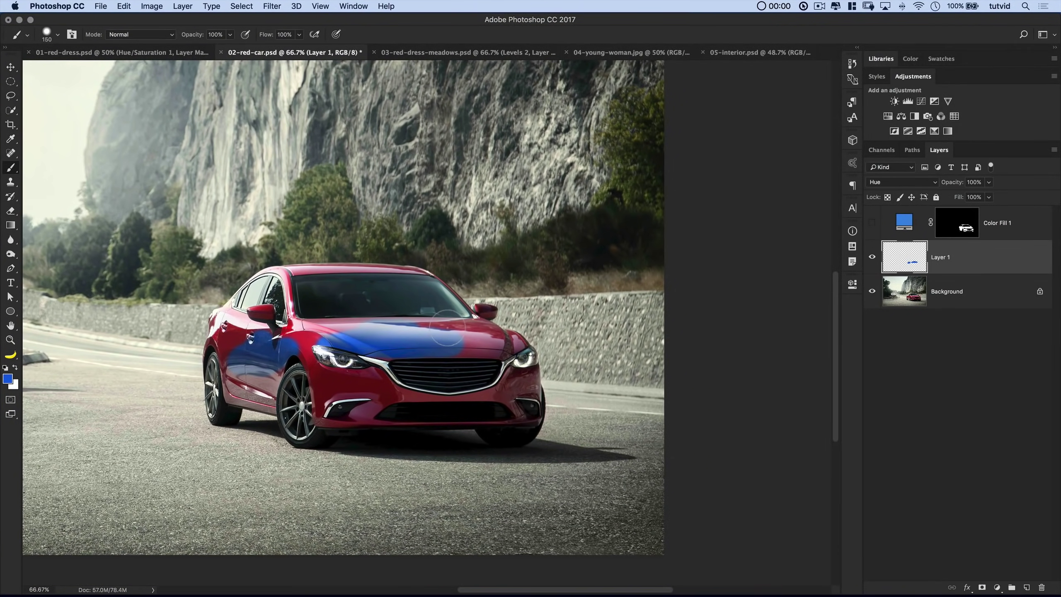
left_click(903, 183)
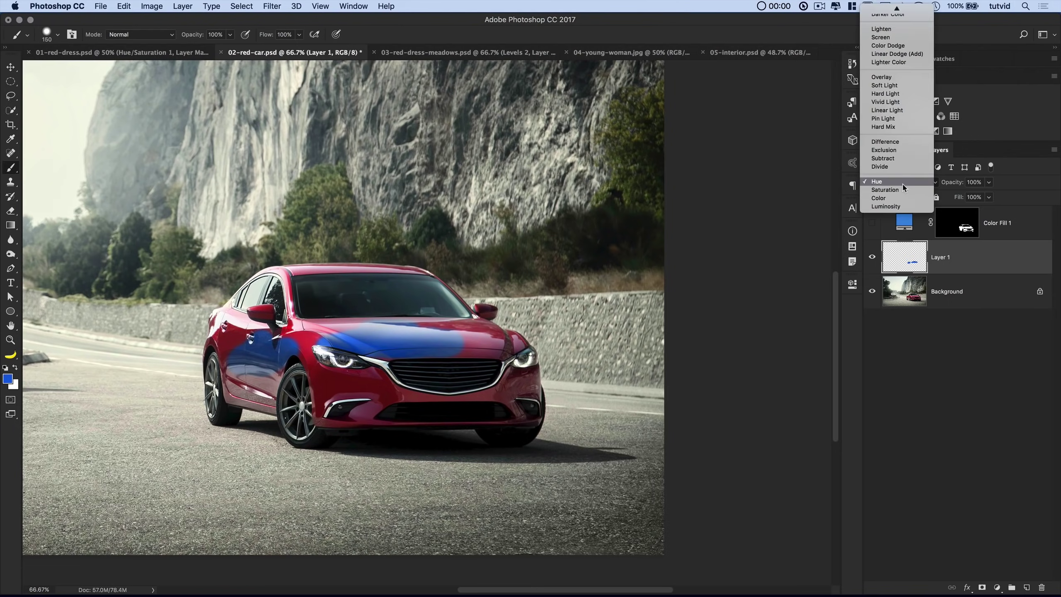
left_click(879, 198)
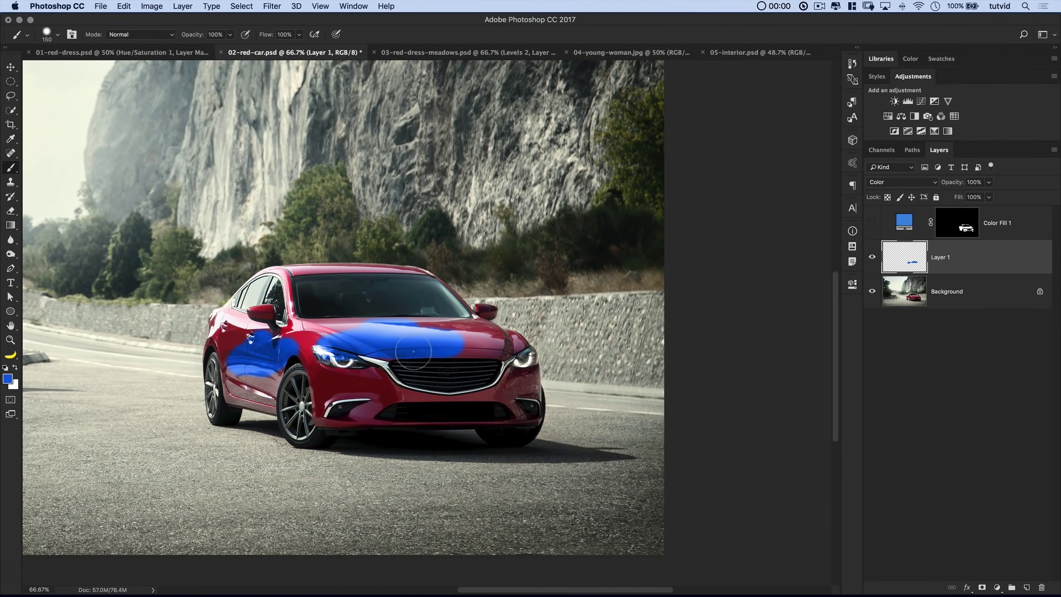
left_click(887, 182)
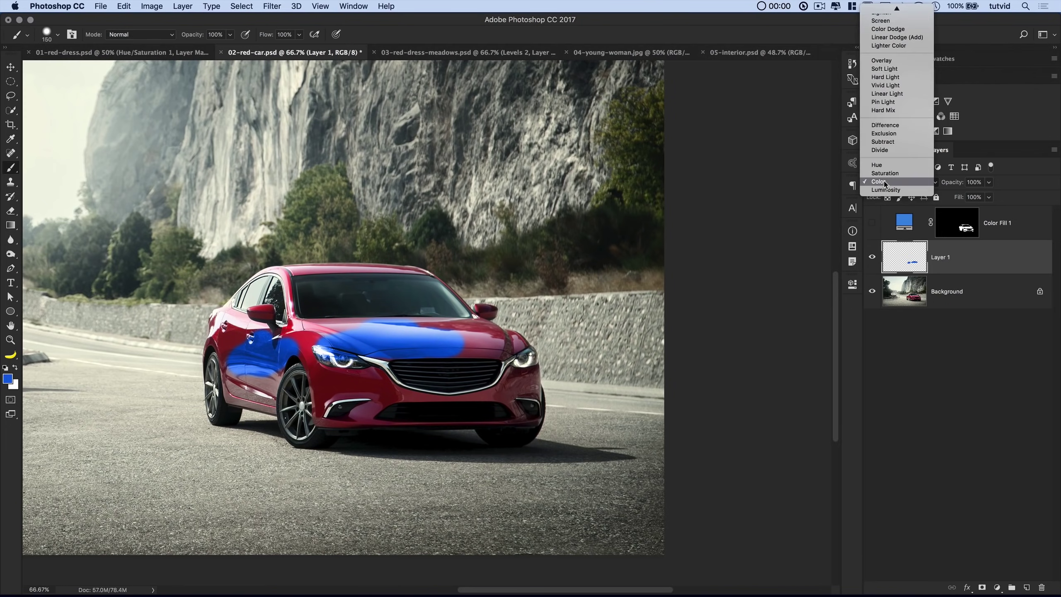
left_click(881, 165)
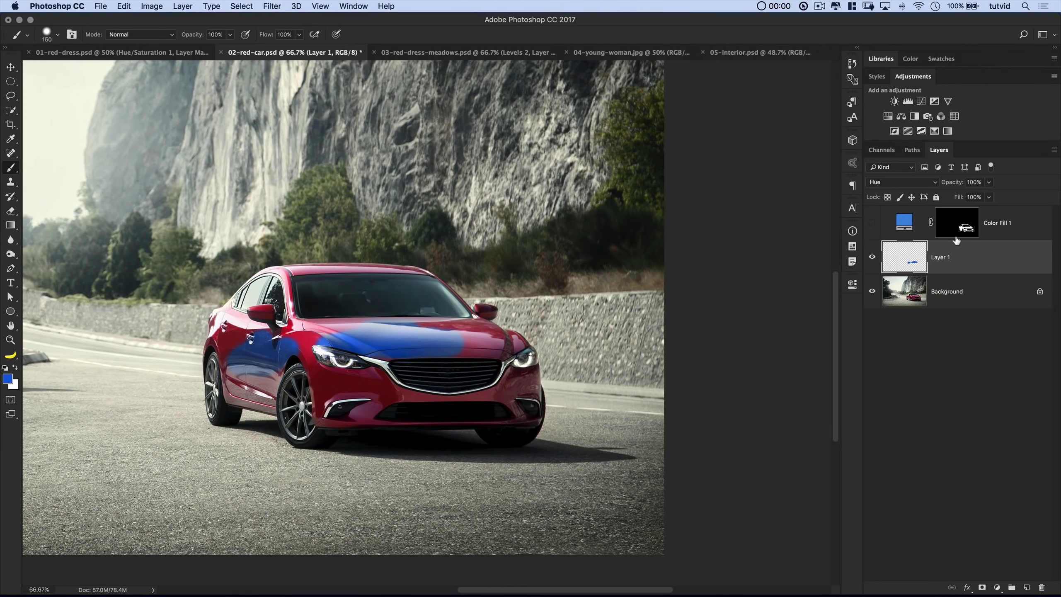
- Delete the painted layer, then show the solid color fill layer and set its blend mode to Hue
key("Delete")
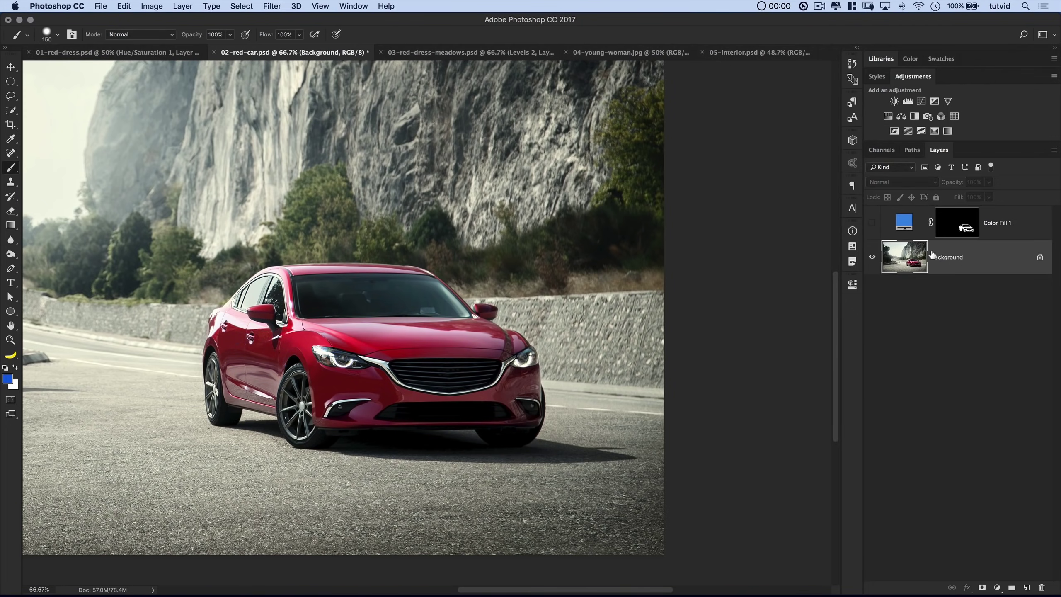
left_click(870, 224)
left_click(891, 229)
left_click(905, 182)
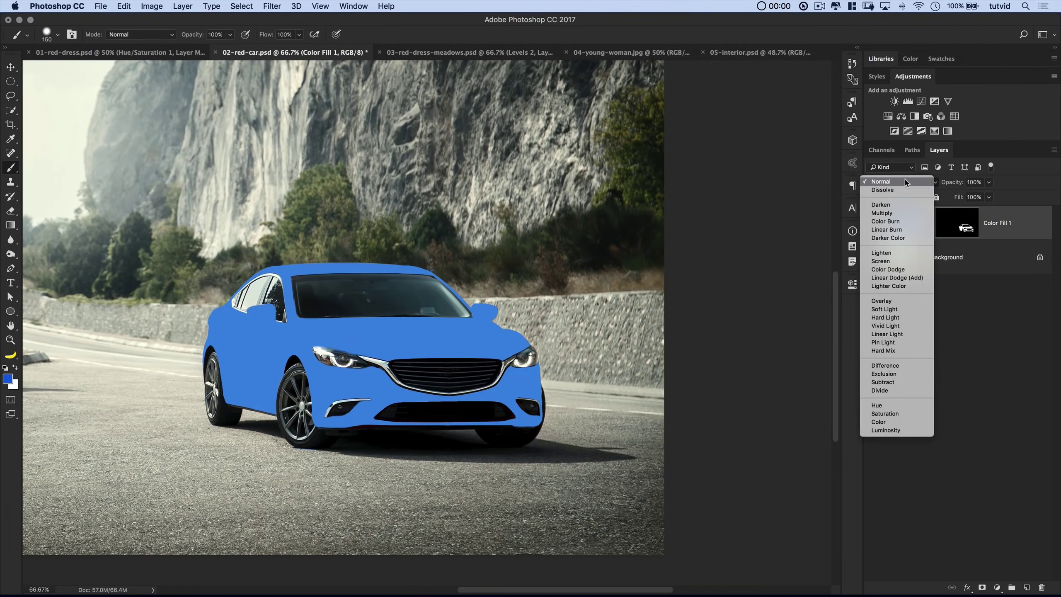
left_click(878, 405)
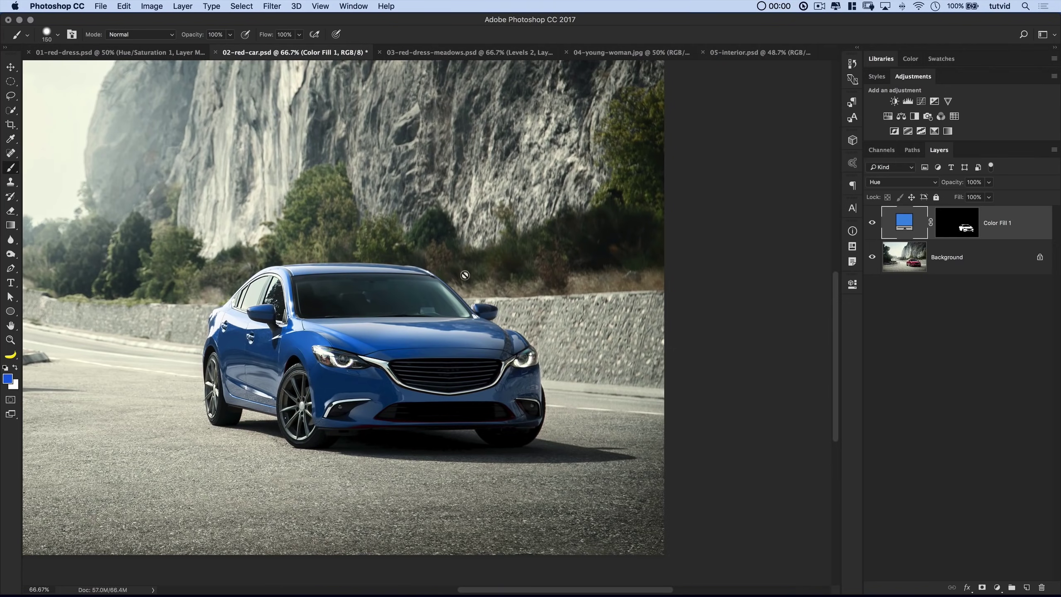
- Change the color fill layer's blend mode to Color
left_click(898, 182)
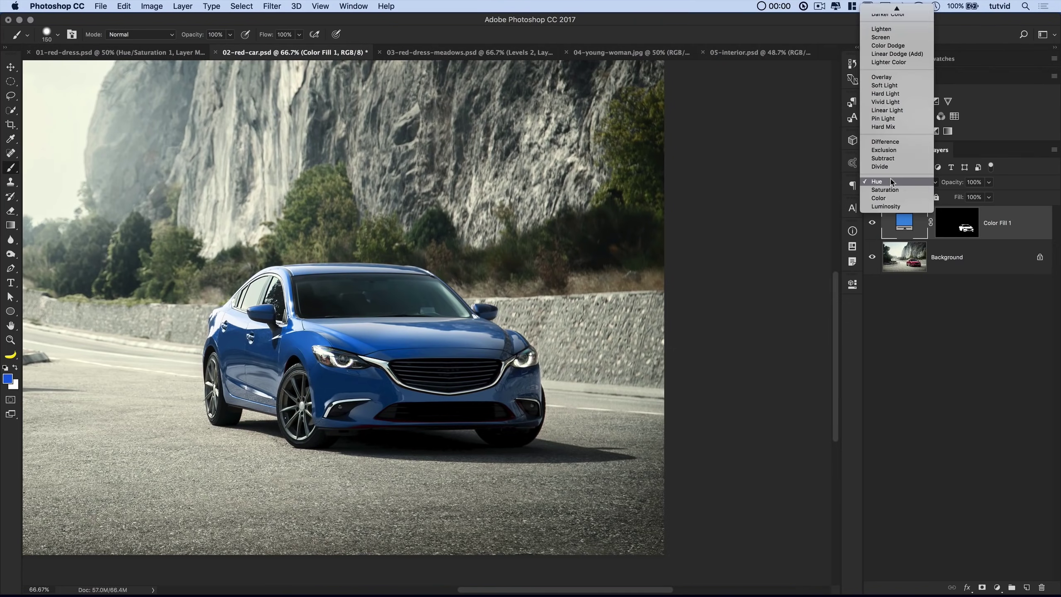
left_click(883, 199)
left_click_drag(343, 335, 416, 345)
key("super+minus")
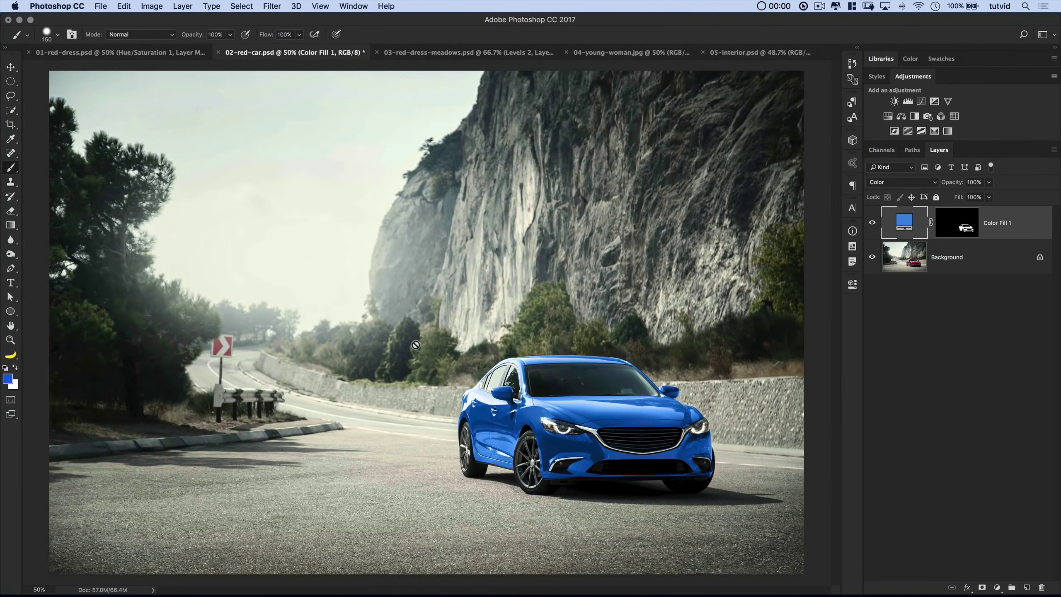
- Edit the solid fill's color and try less saturated blues on the car, ending at #a0b9d5
double_click(903, 226)
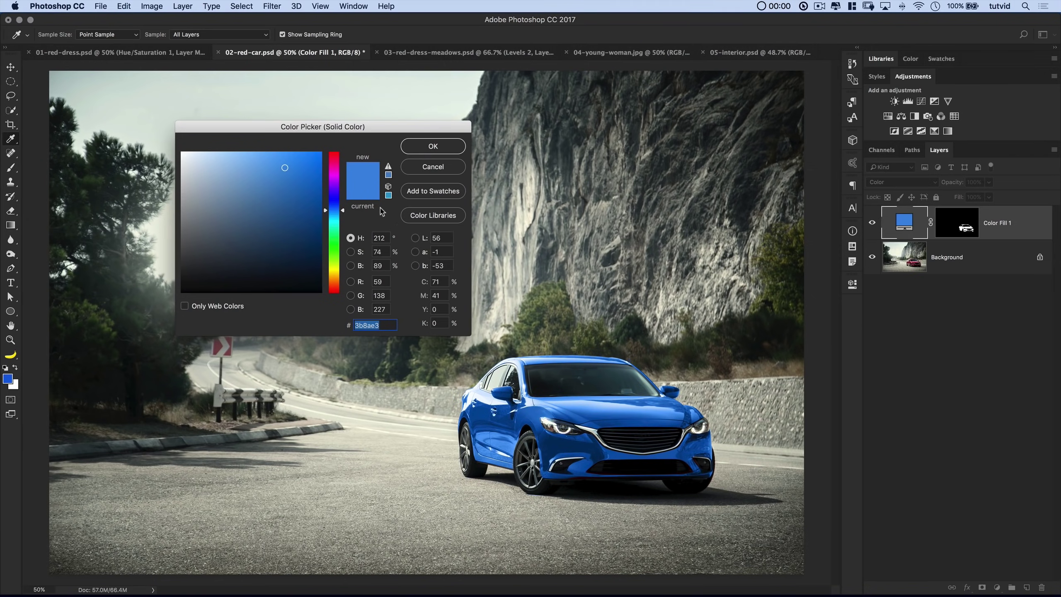
left_click_drag(315, 129, 305, 124)
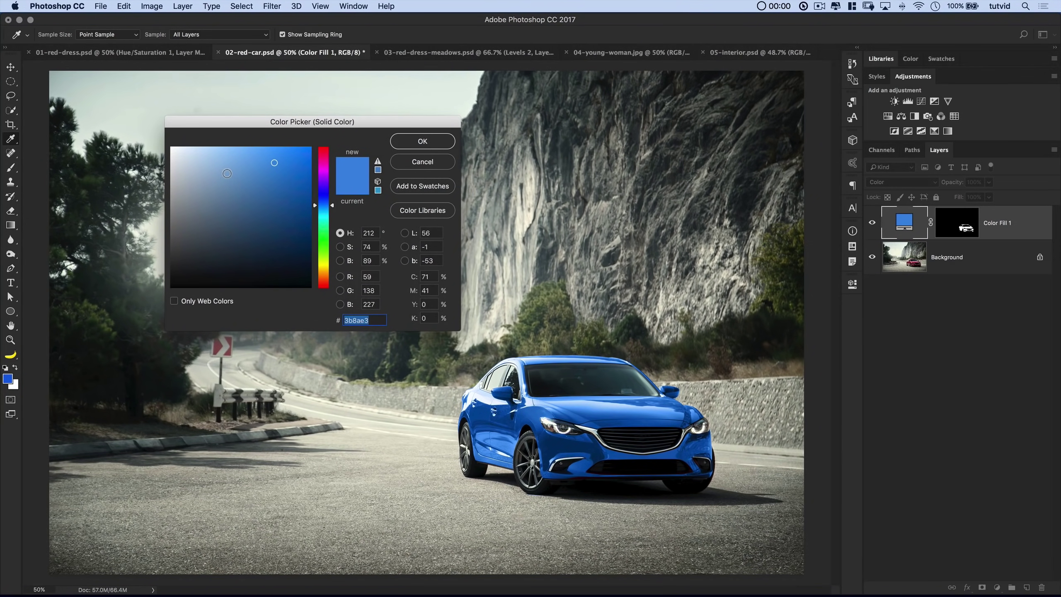
left_click(227, 173)
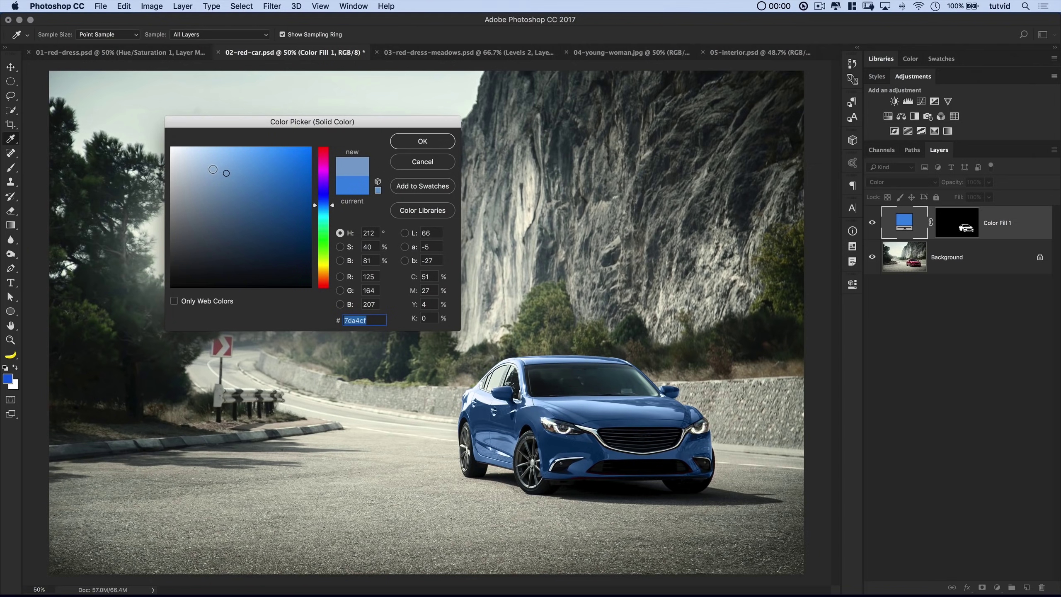
left_click(205, 169)
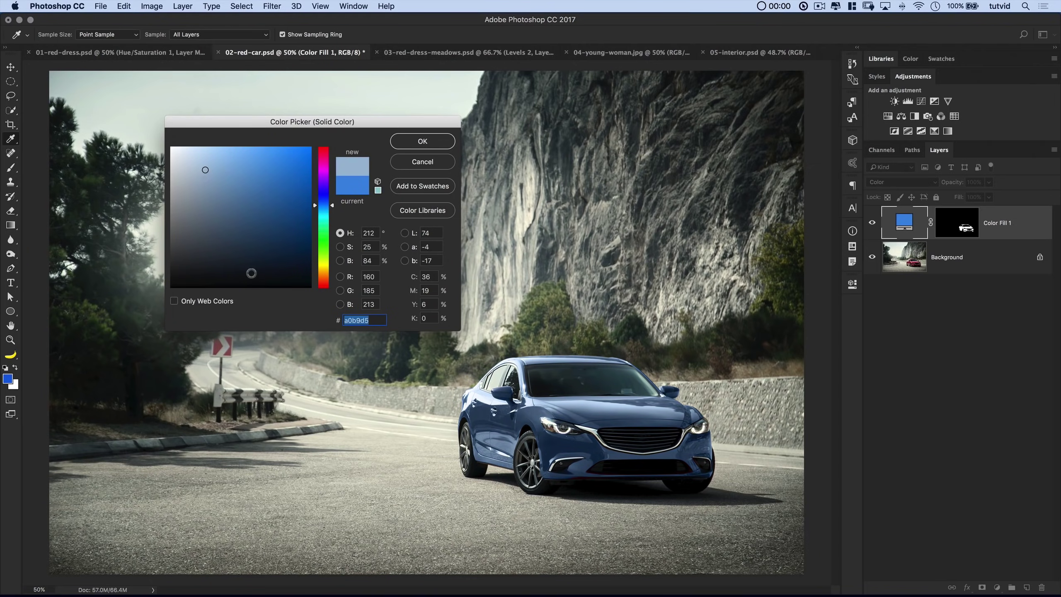
mouse_move(367, 120)
left_mouse_down()
mouse_move(423, 108)
mouse_move(411, 97)
mouse_move(372, 108)
left_mouse_up()
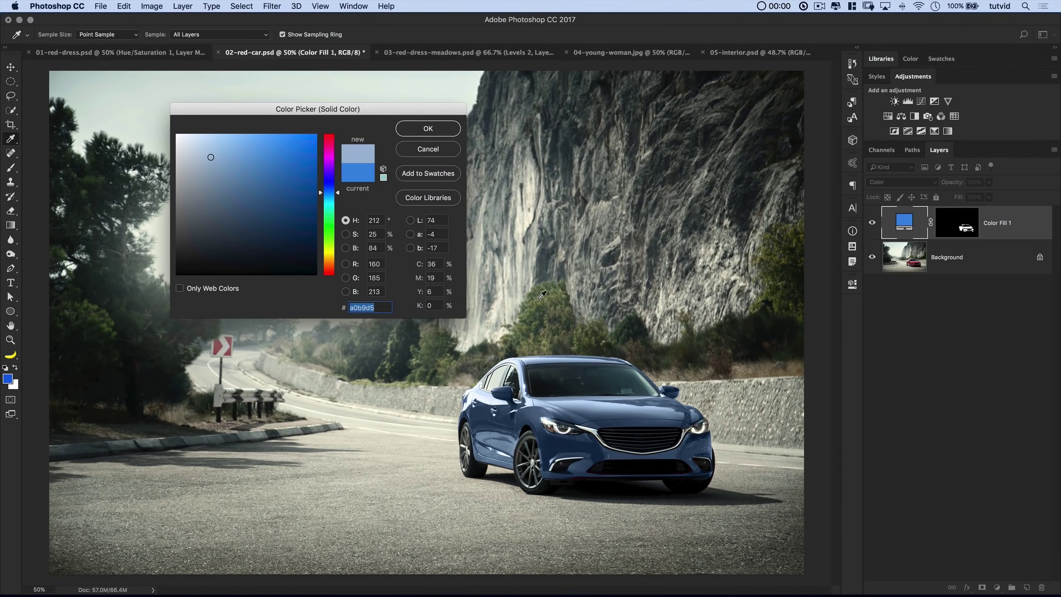
- Sample green from the bush above the car, mute the fill color to #a1a596, and compare the car with and without the fill
left_click(540, 297)
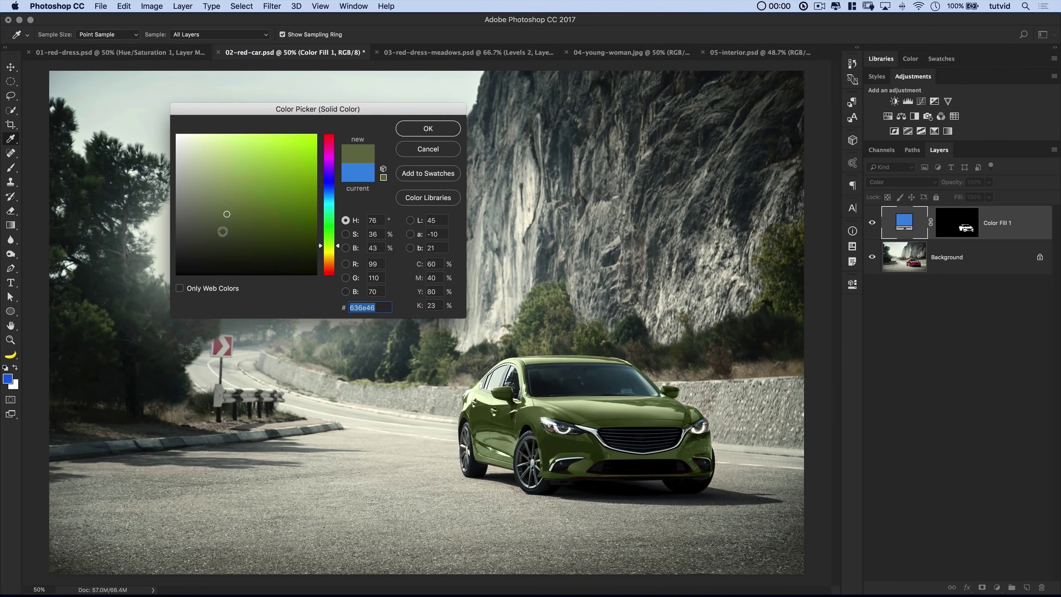
left_click(206, 198)
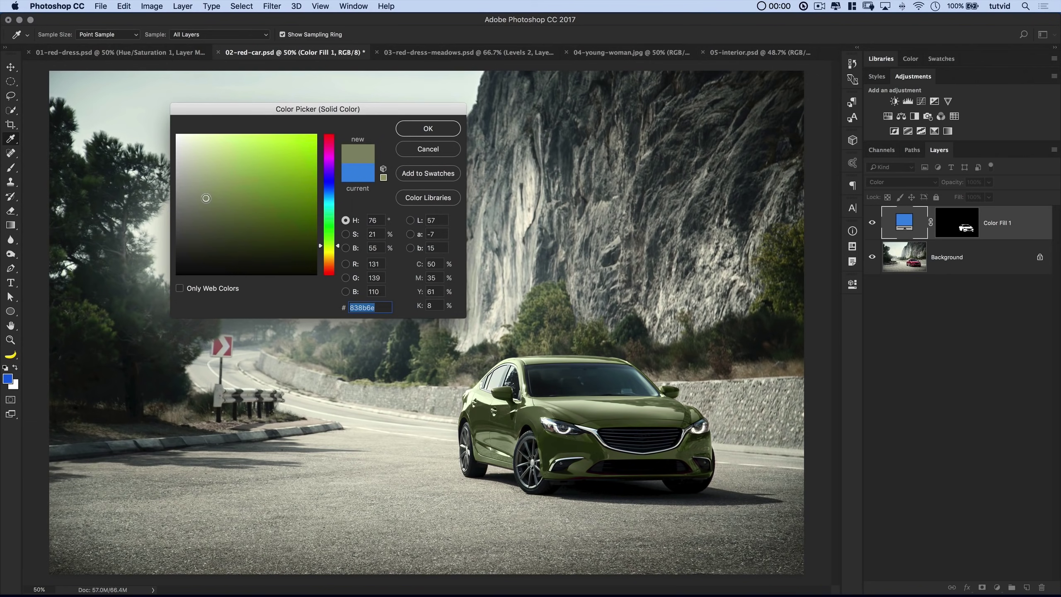
left_click_drag(205, 199, 191, 184)
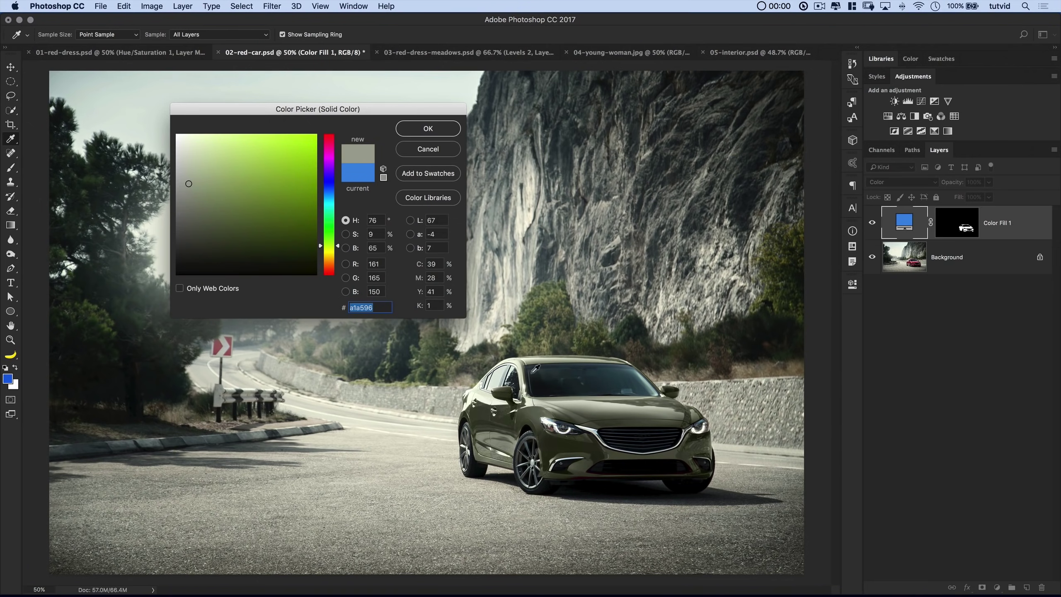
left_click(429, 133)
left_click(872, 222)
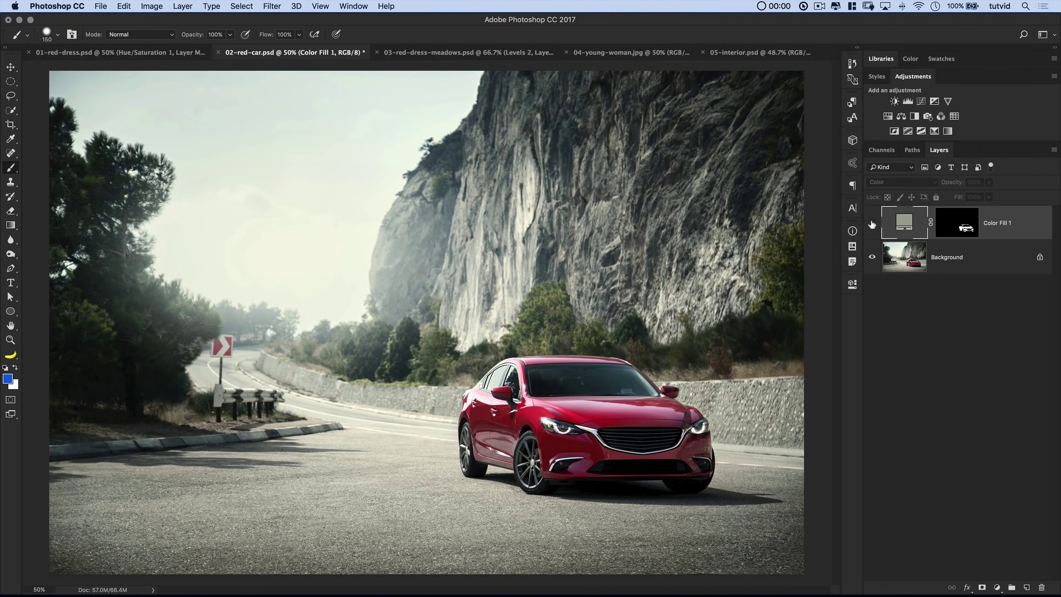
left_click(872, 223)
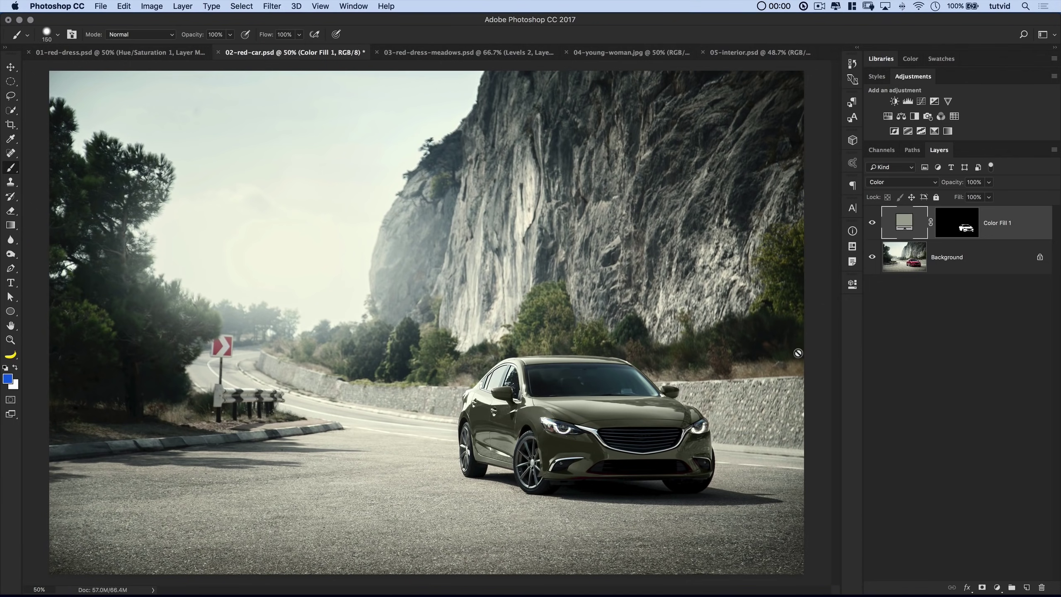
- Restore the default colors, switch to 03-red-dress-meadows.psd and load its saved selection white-dress-select
key("d")
key("v")
left_click(476, 53)
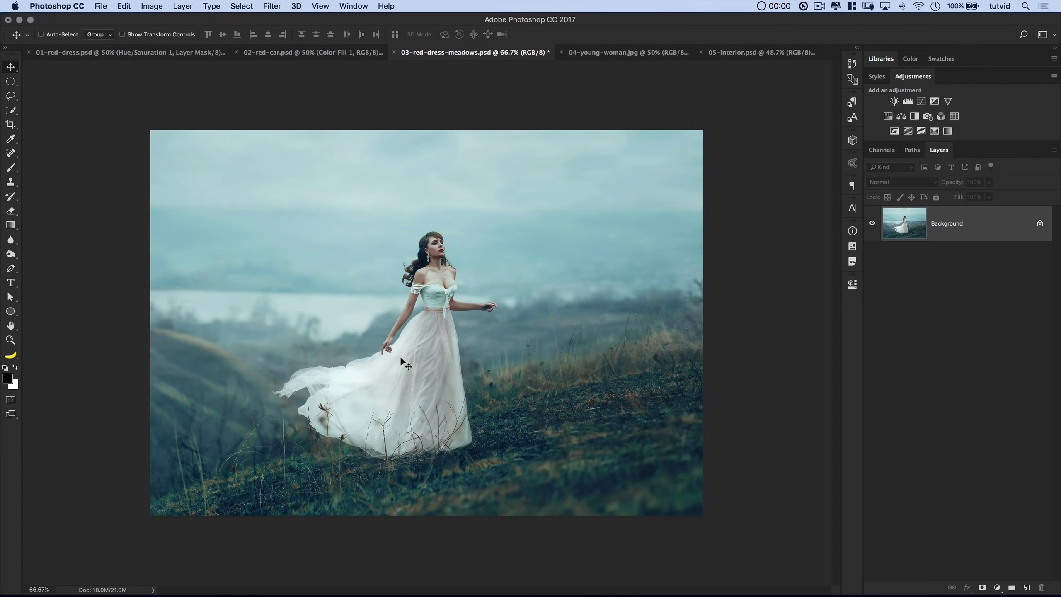
left_click(231, 7)
left_click(267, 234)
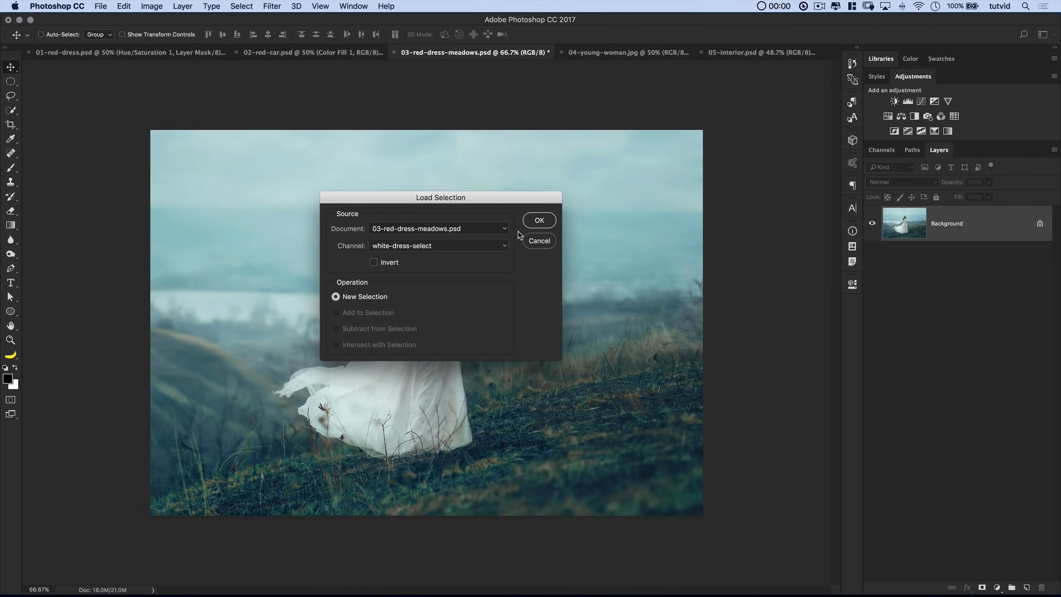
left_click(539, 221)
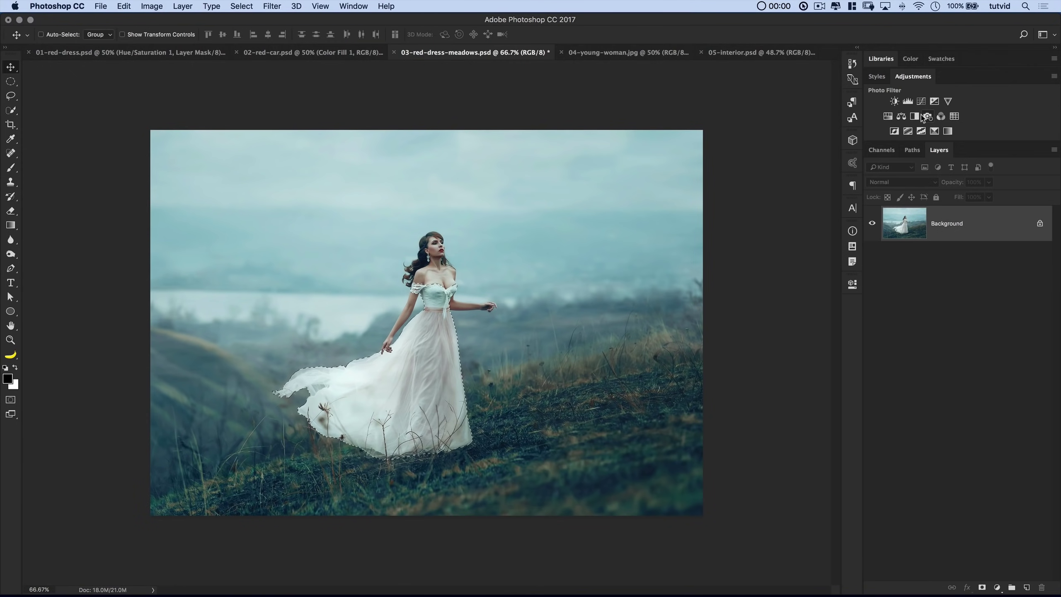
- Add a Hue/Saturation adjustment masked to the white dress and turn on Colorize
left_click(877, 113)
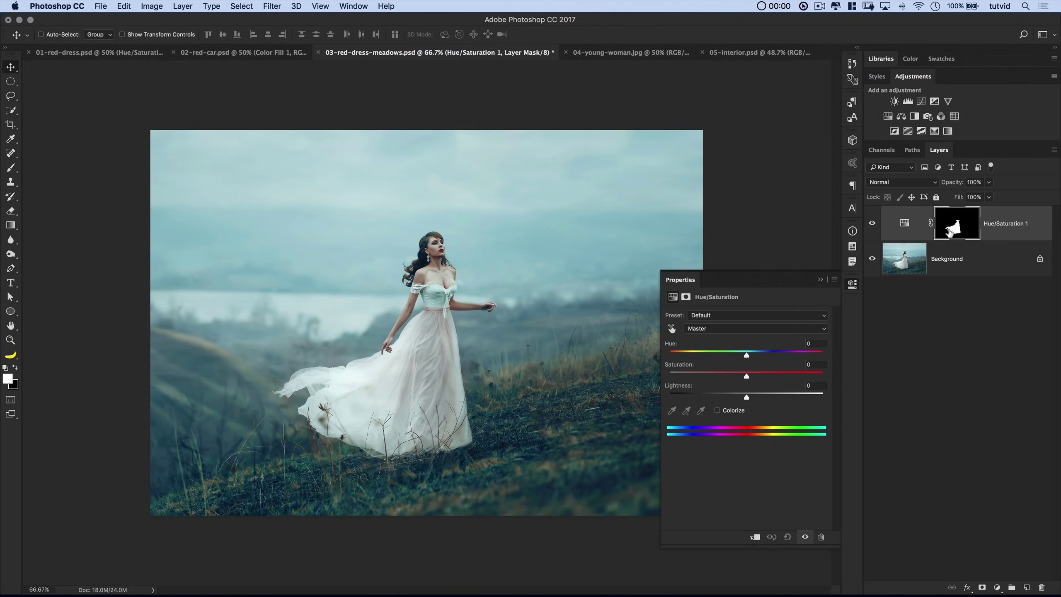
left_click_drag(766, 279, 632, 149)
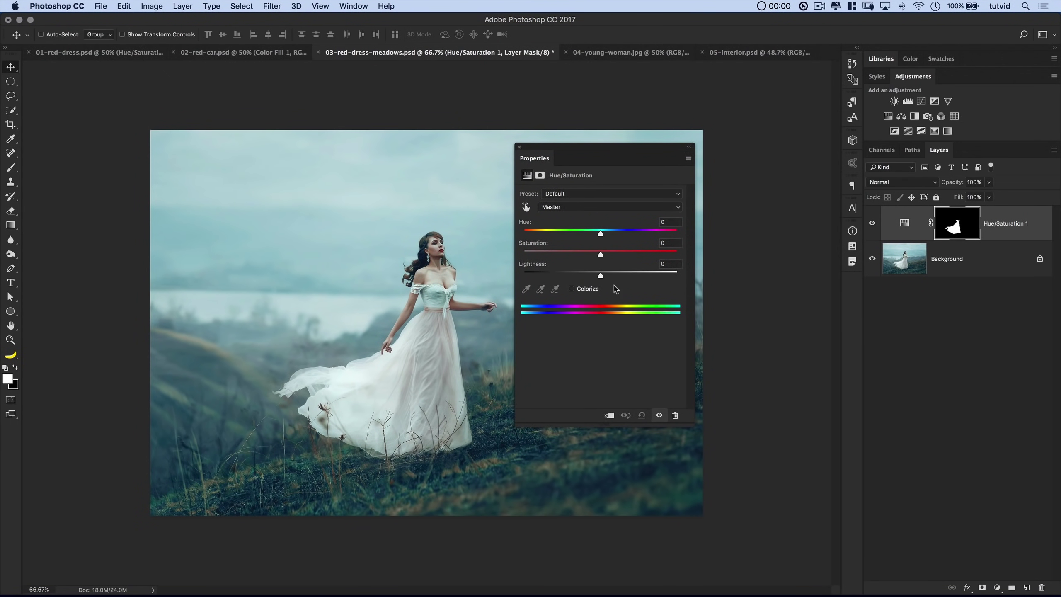
left_click(579, 292)
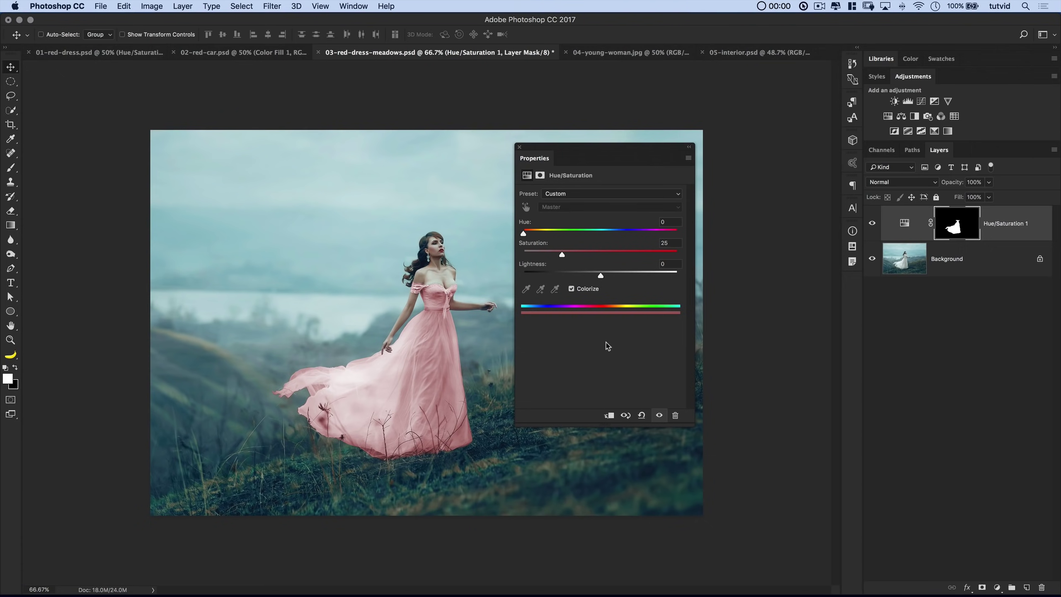
- Set the dress adjustment's Lightness to -41, Saturation to 95 and Hue to 352
left_click_drag(600, 277, 568, 278)
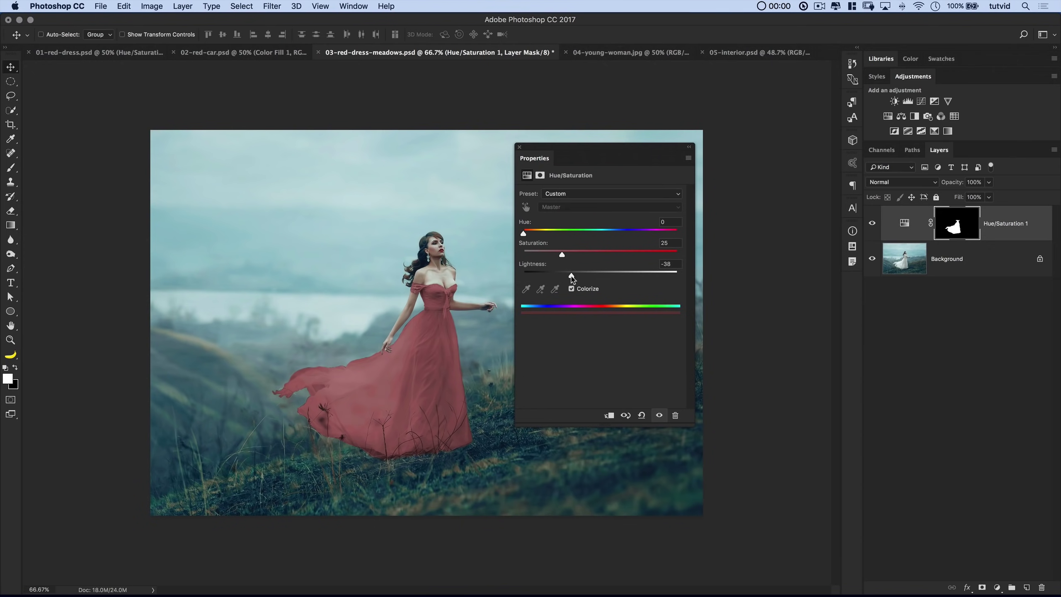
mouse_move(571, 276)
left_mouse_down()
mouse_move(555, 276)
mouse_move(659, 280)
mouse_move(577, 283)
left_mouse_up()
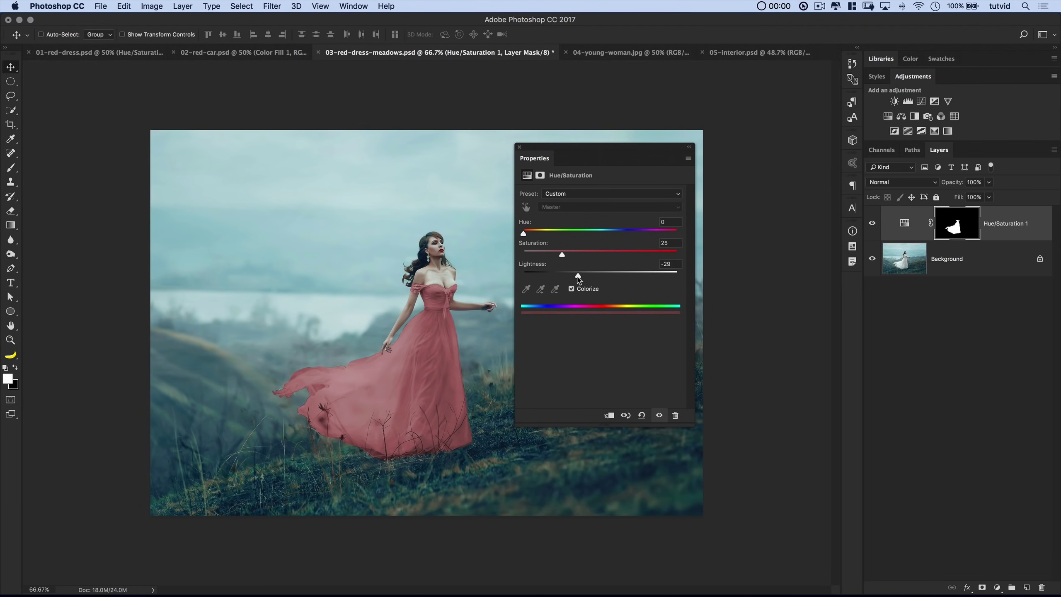
left_click_drag(577, 280, 570, 279)
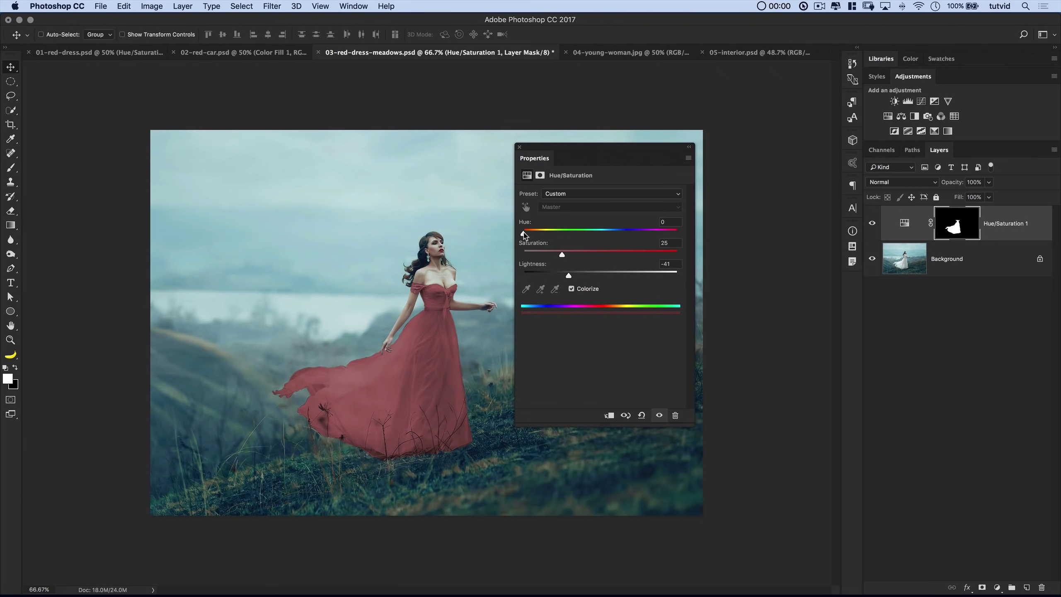
left_click_drag(565, 256, 667, 262)
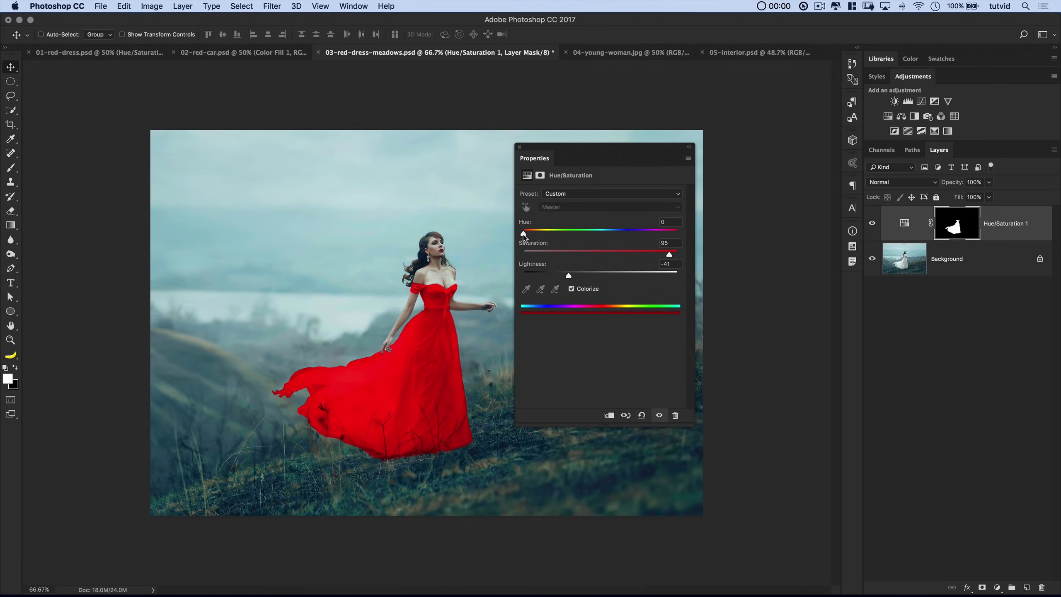
left_click_drag(524, 235, 610, 244)
left_click_drag(610, 234, 676, 247)
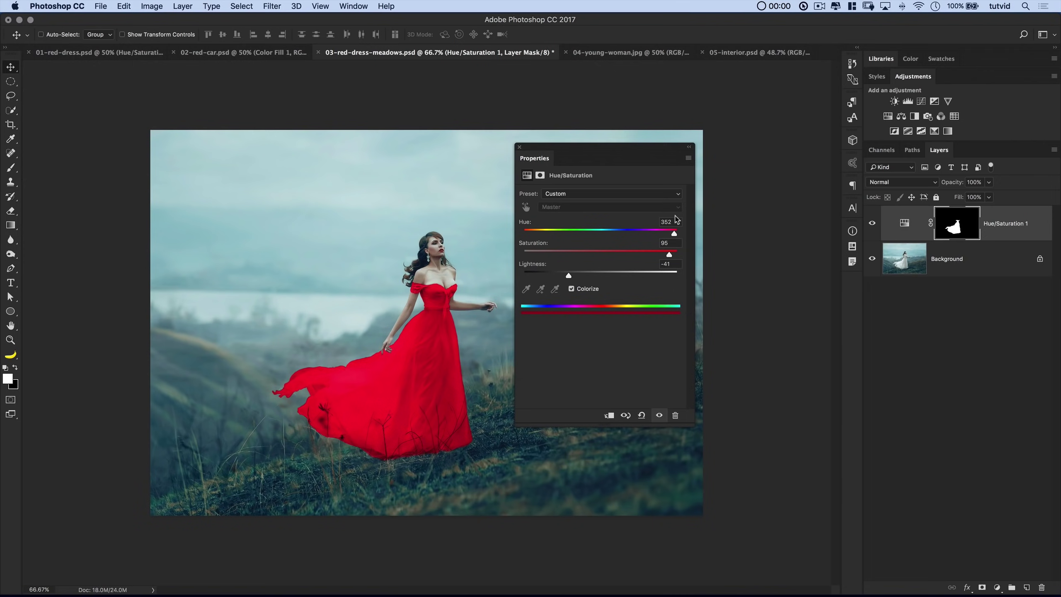
left_click_drag(523, 155, 852, 284)
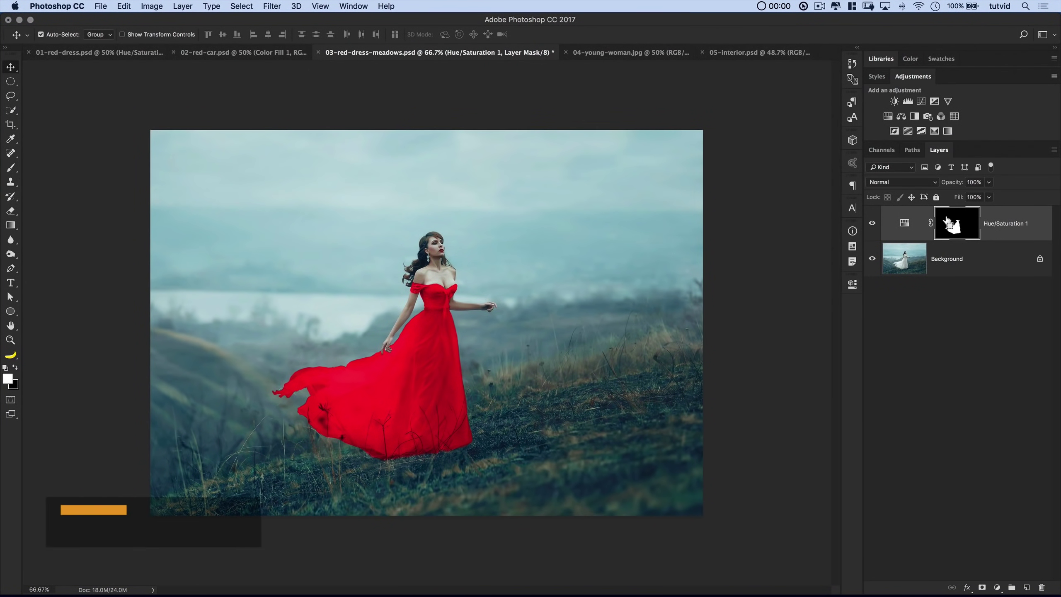
- Add a Levels adjustment masked to the dress, raise the black input to 22, darken the midtones and compare before and after
left_click(960, 228, "super")
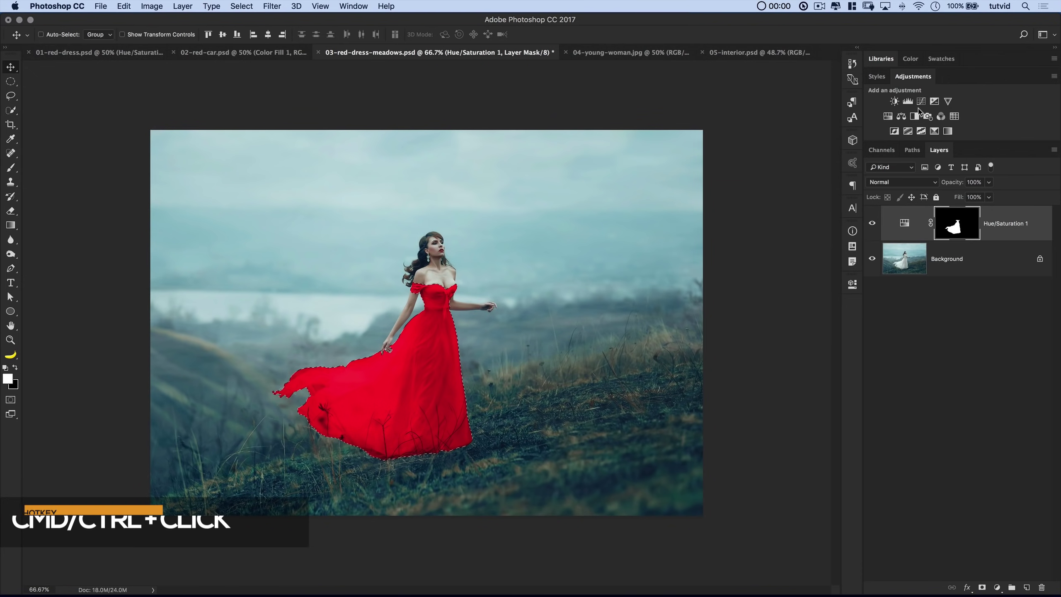
left_click(907, 102)
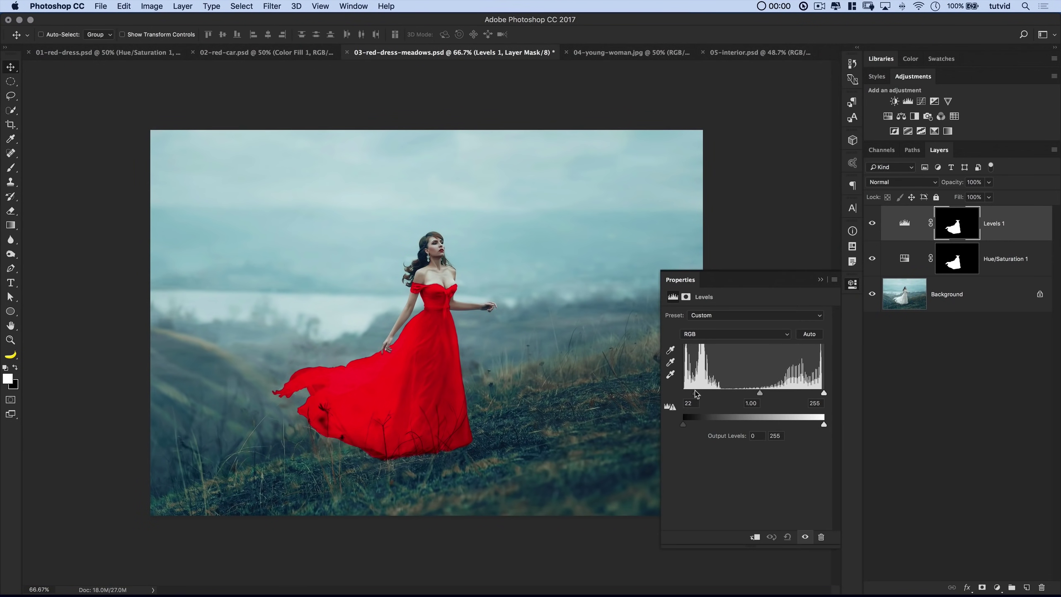
left_click_drag(762, 396, 772, 396)
left_click(872, 223)
left_click(871, 223)
left_click(852, 285)
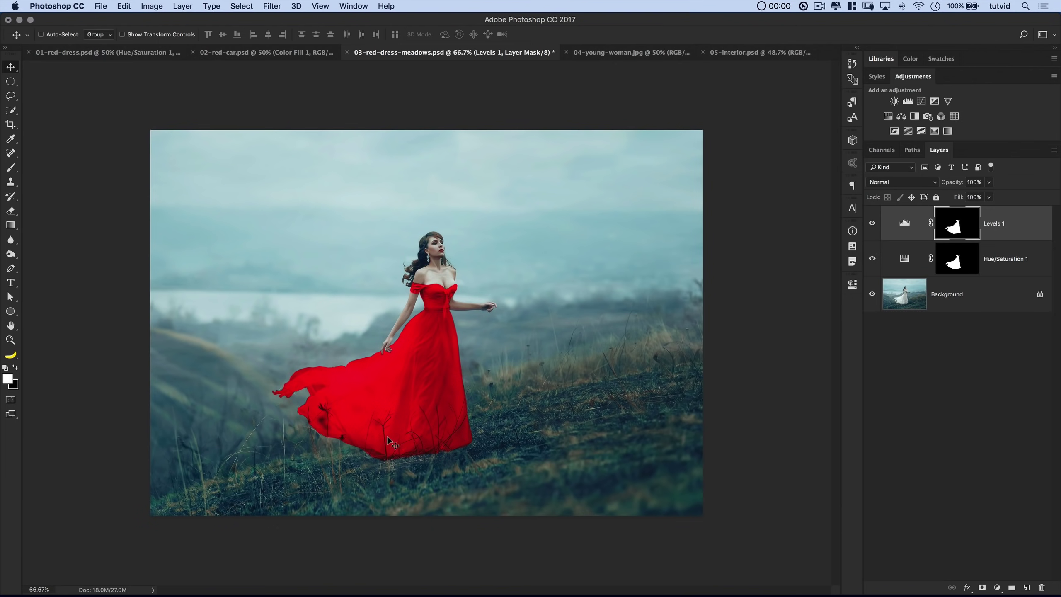
- Isolate the Background layer and restore the others to compare the red dress with the original white one
left_click(871, 294, "alt")
left_click(872, 294, "alt")
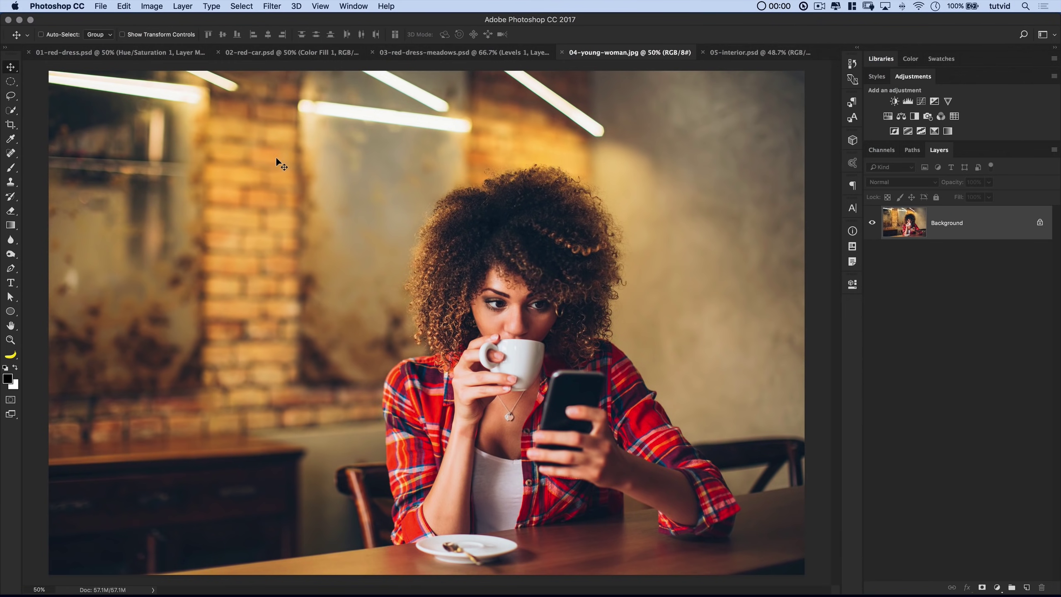
- Add a Hue/Saturation adjustment to 04-young-woman.jpg and set the Saturation of its Yellows to -58
left_click(887, 117)
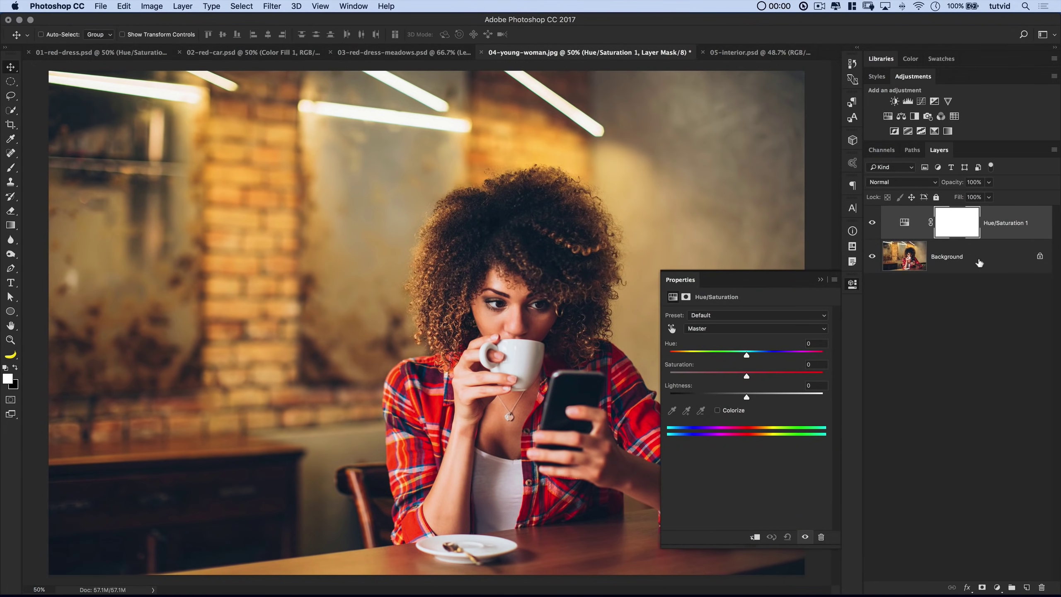
left_click(723, 333)
left_click(707, 333)
left_click(710, 329)
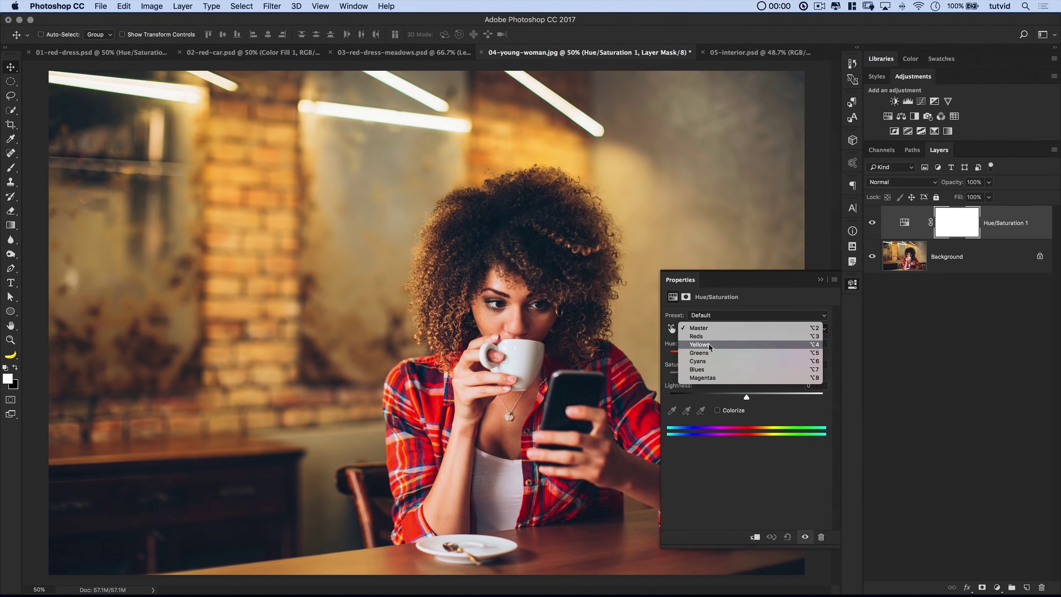
left_click(709, 346)
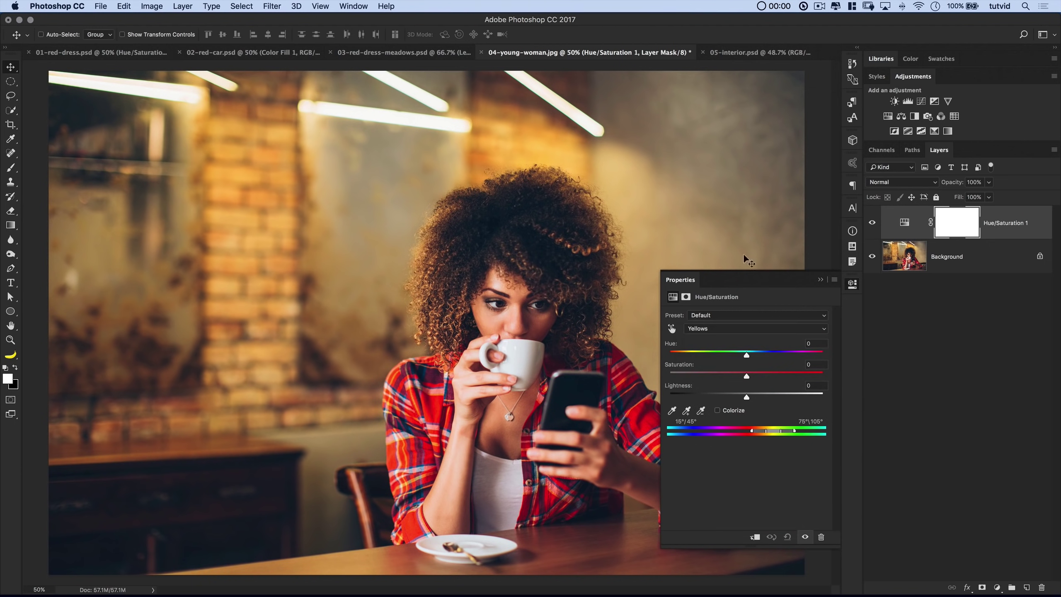
left_click_drag(746, 378, 702, 381)
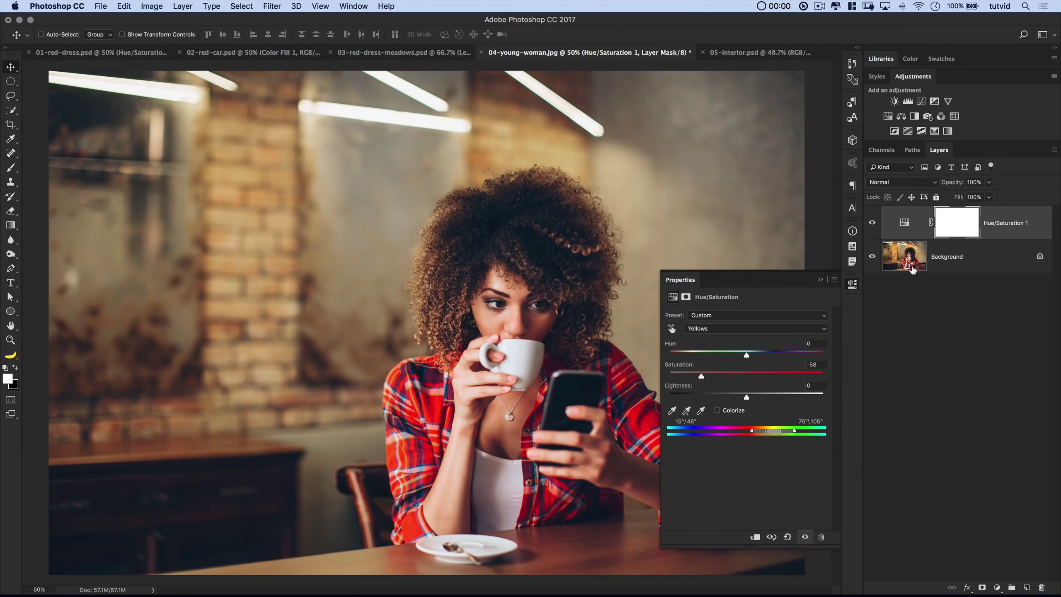
- Compare the image with and without the adjustment, and set the Yellows' Hue to -101 and Saturation to +1
left_click(872, 222)
left_click(872, 222)
mouse_move(704, 376)
left_mouse_down()
mouse_move(747, 377)
mouse_move(740, 355)
mouse_move(701, 356)
left_mouse_up()
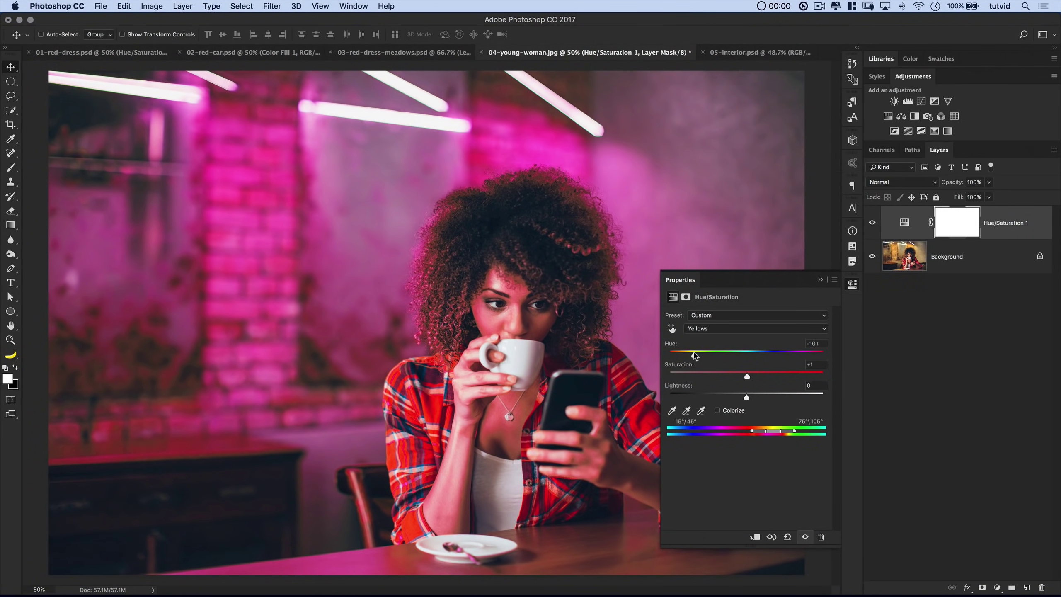
left_click(852, 286)
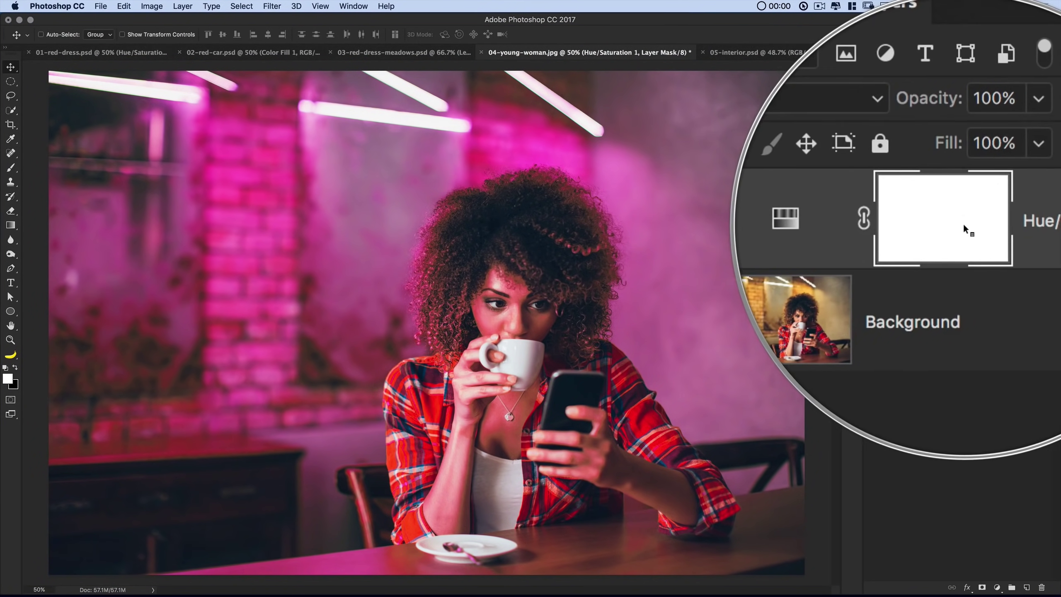
- Paint black on the adjustment's mask over the woman's face, body and arms with the Brush at size 300
left_click(11, 168)
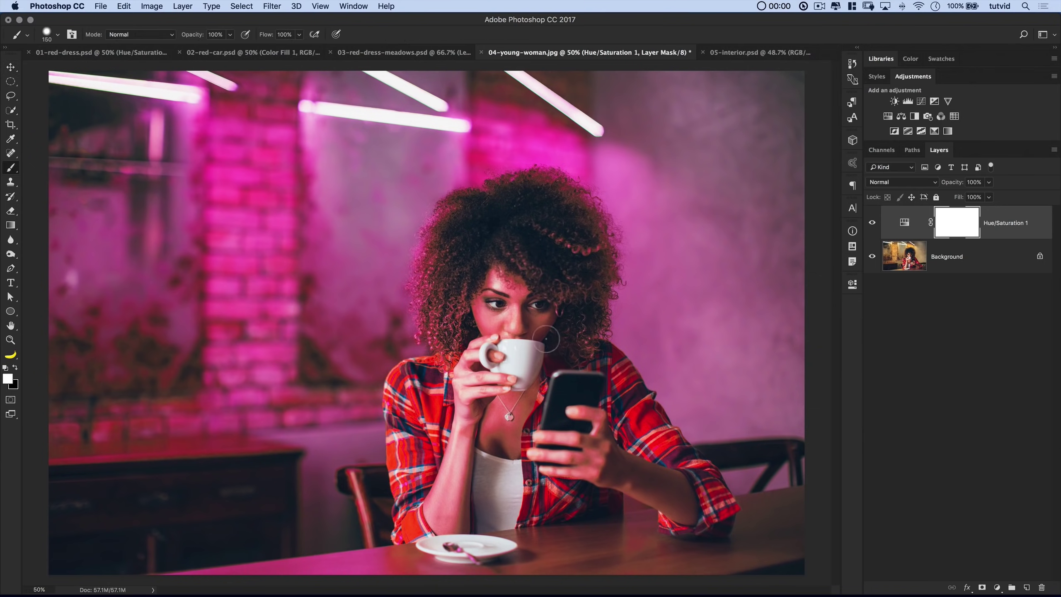
left_click(14, 369)
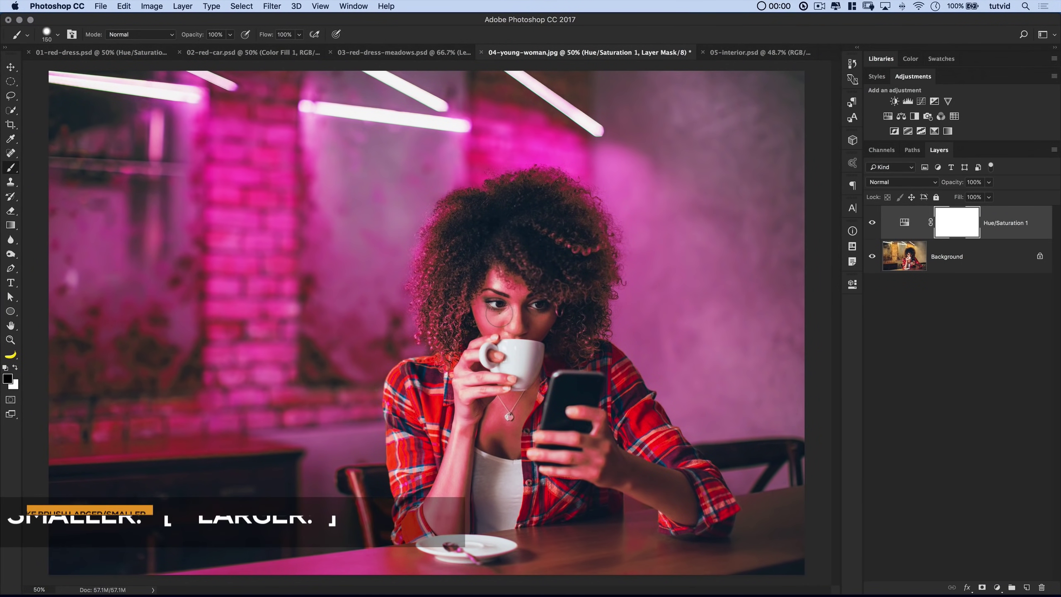
key("bracketright")
key("bracketright")
key("bracketright")
key("bracketright")
key("bracketright")
key("bracketright")
key("bracketright")
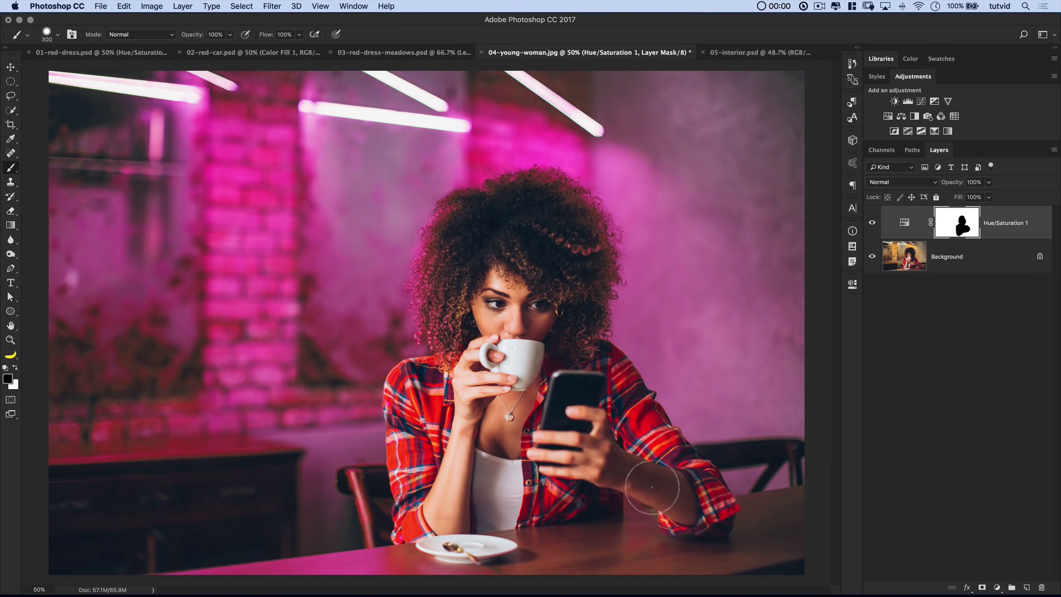
mouse_move(652, 487)
left_mouse_down()
mouse_move(634, 469)
mouse_move(609, 491)
mouse_move(659, 493)
mouse_move(605, 490)
mouse_move(647, 489)
mouse_move(634, 483)
mouse_move(702, 494)
left_mouse_up()
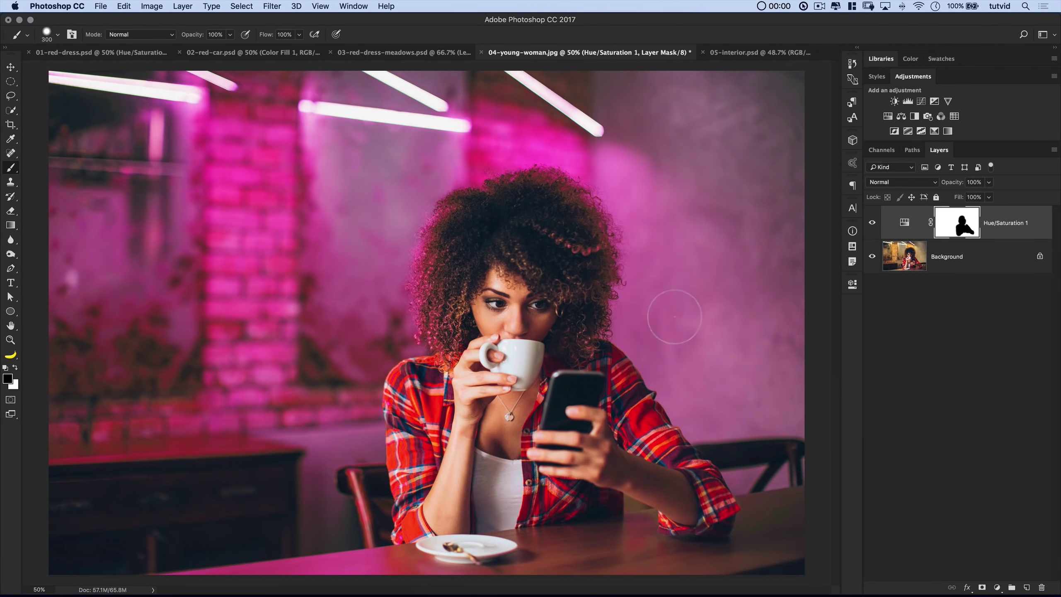
- Compare the masked color change before and after, and delete the Hue/Saturation adjustment layer
left_click(872, 222)
left_click(872, 222)
left_click(873, 222)
left_click(872, 222)
left_click(900, 222)
key("Delete")
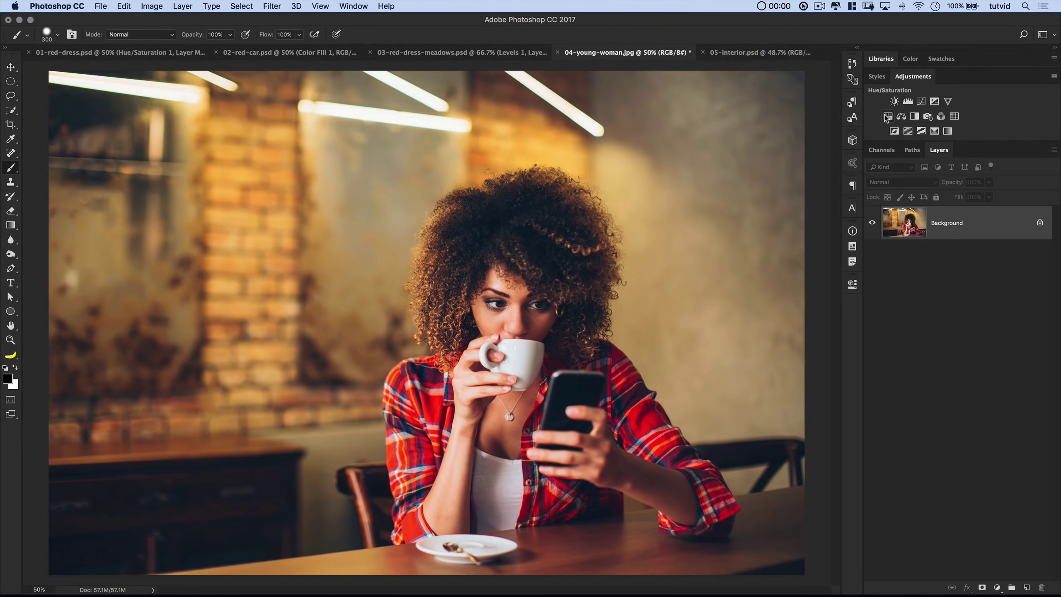
- Add a new Hue/Saturation adjustment, try a Master Hue of -52 and reset the Hue to 0
left_click(887, 117)
left_click_drag(746, 357, 710, 358)
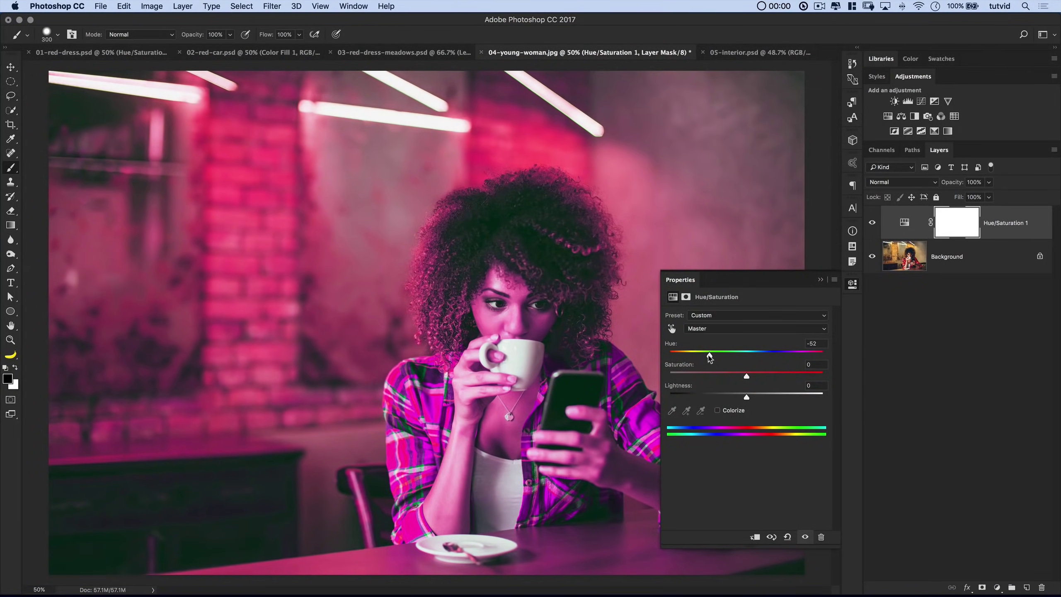
left_click_drag(818, 343, 775, 342)
key("BackSpace")
key("Return")
left_click(614, 205)
left_click_drag(817, 344, 766, 344)
type("0")
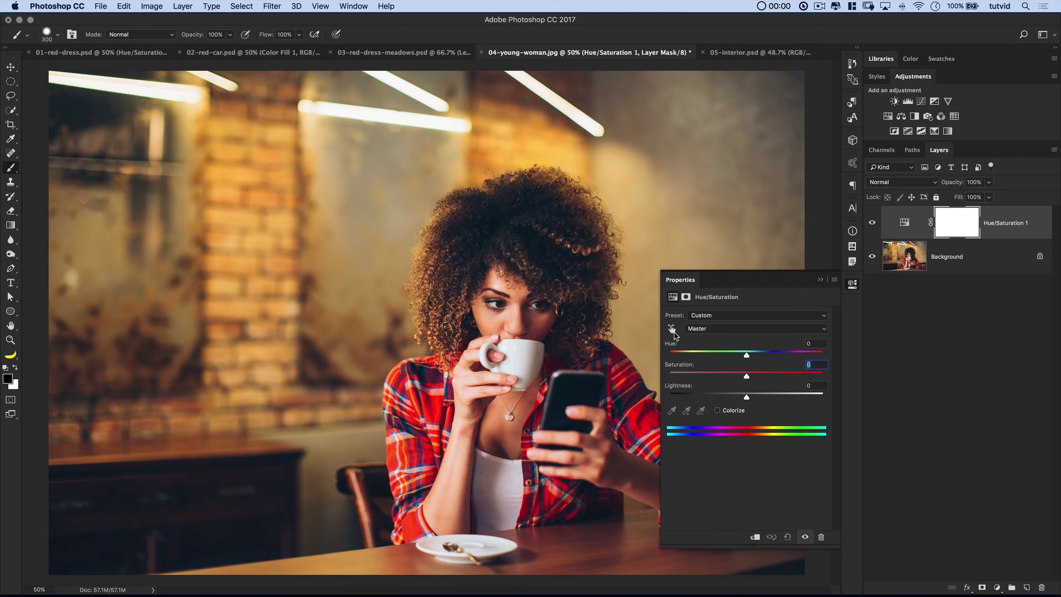
- Use the on-image adjustment tool on the brick wall to set the Yellows' Hue to -49 and Saturation to +2
left_click(672, 329)
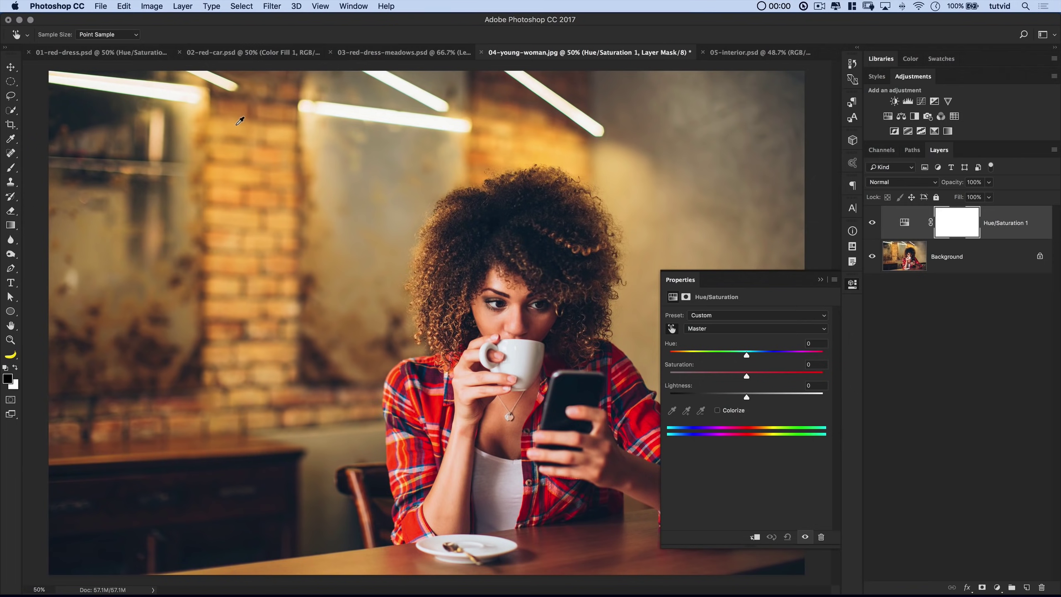
left_click_drag(236, 122, 202, 138)
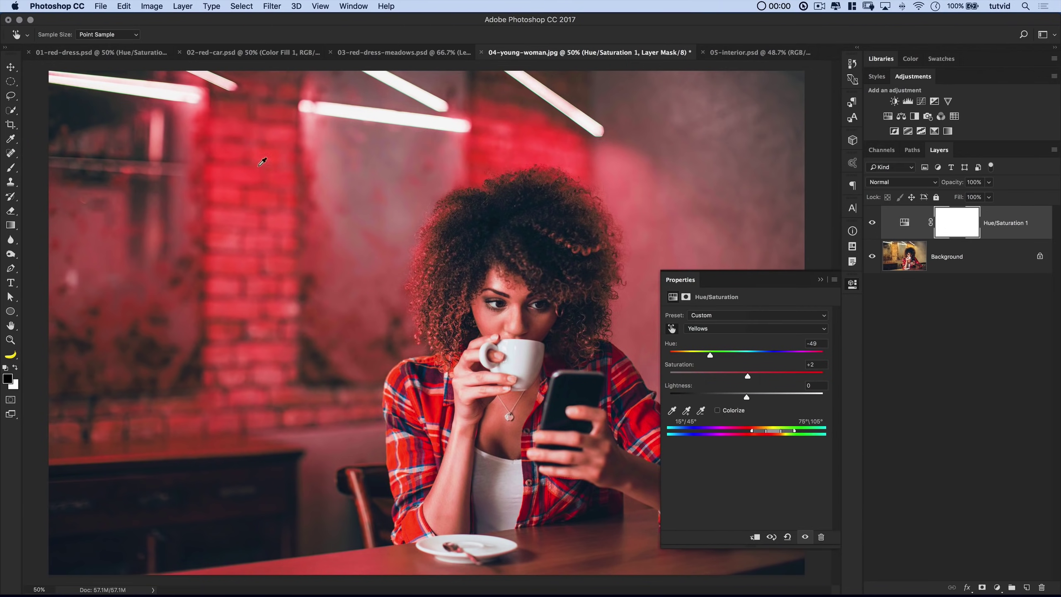
left_click(717, 329)
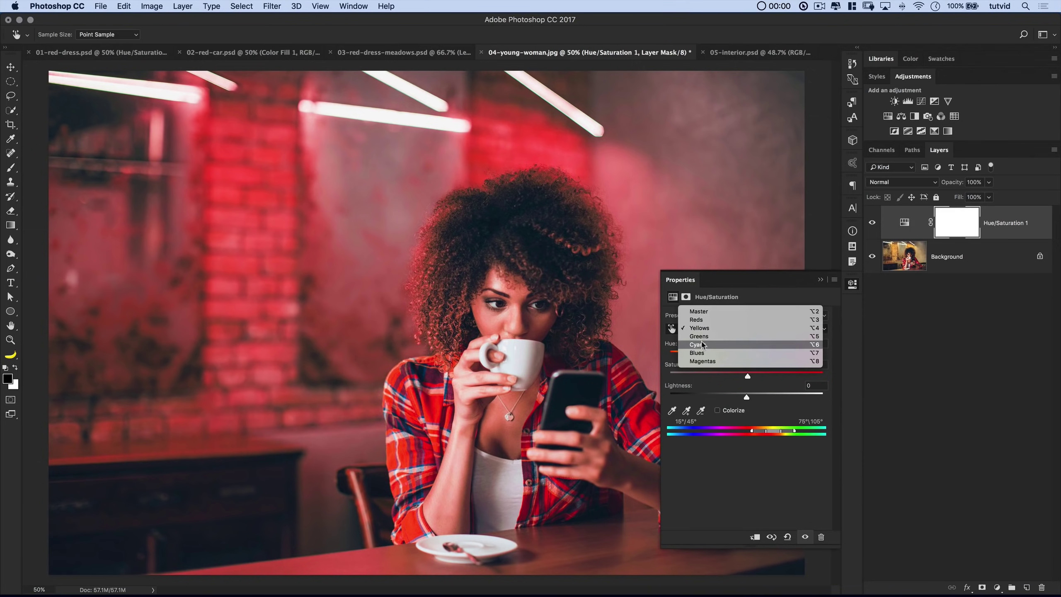
left_click(753, 520)
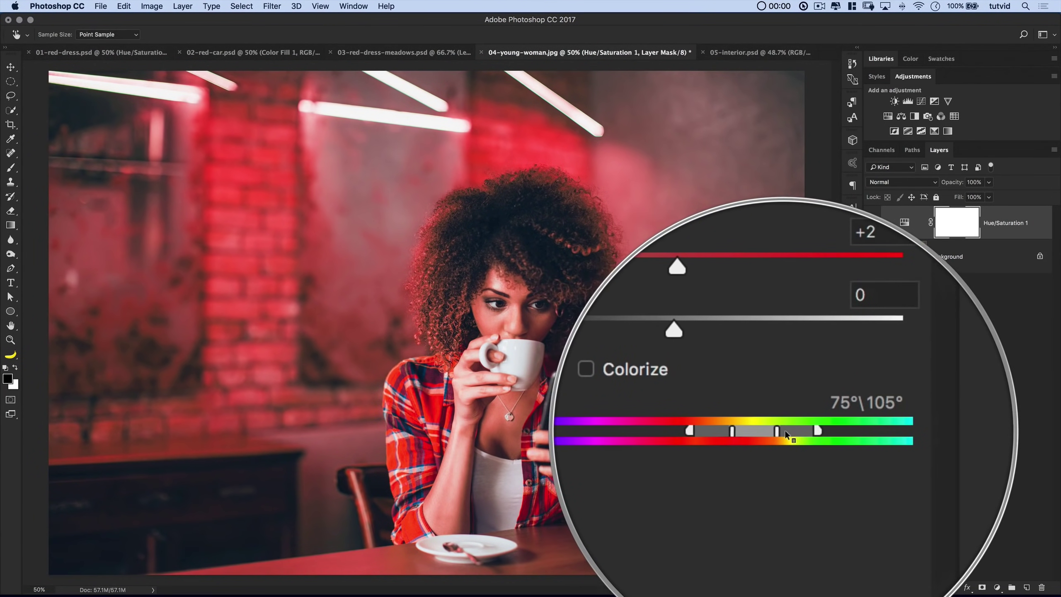
- Set the Yellows' color range to 19°/45° and 91°\139°, and compare the image before and after
left_click_drag(752, 434, 743, 434)
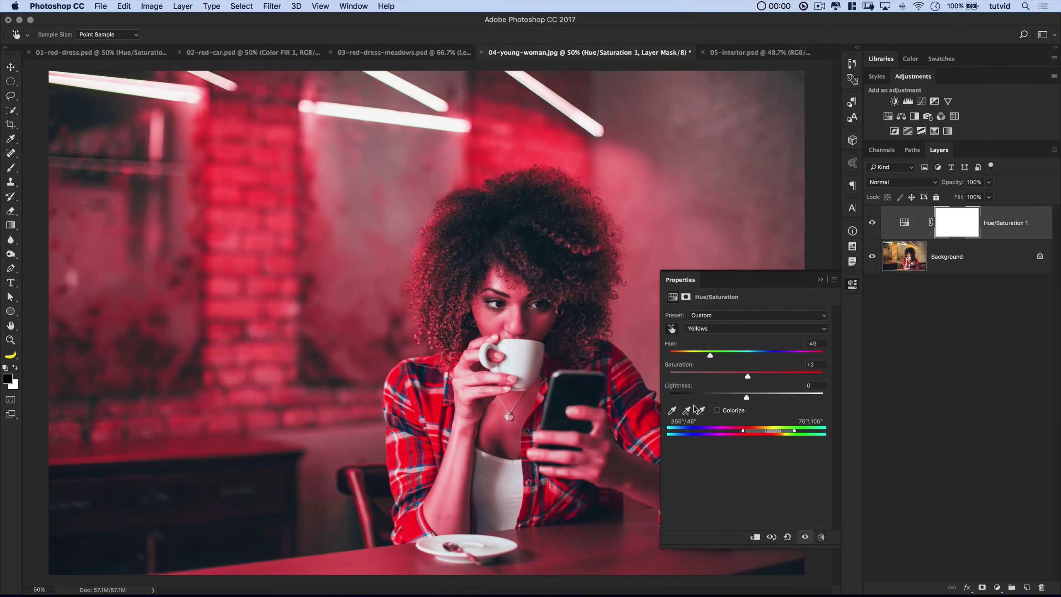
left_click_drag(744, 431, 808, 435)
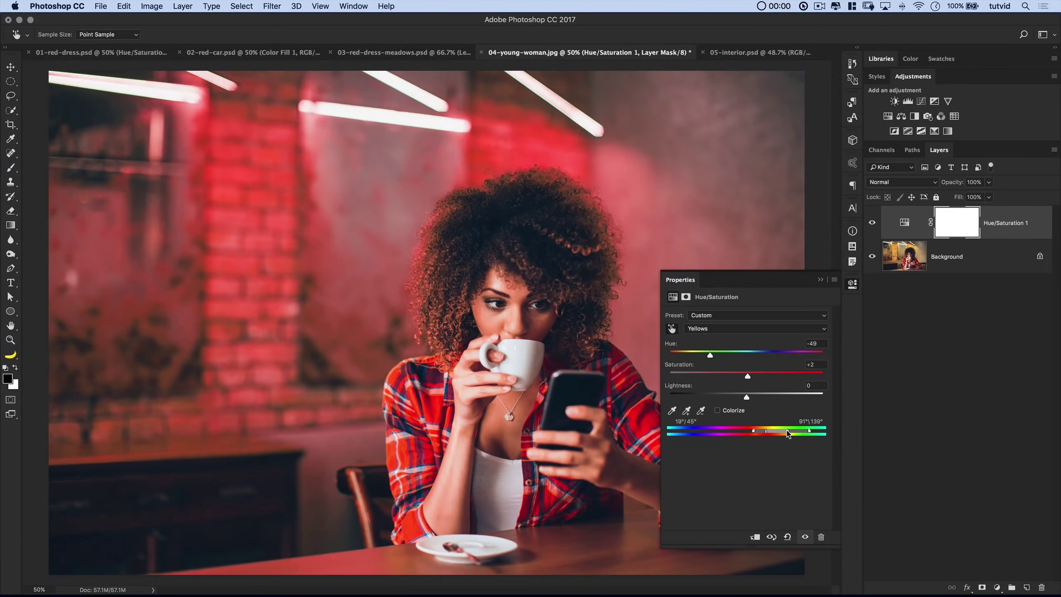
left_click(871, 225)
left_click(872, 226)
left_click(872, 225)
left_click(872, 226)
left_click(851, 285)
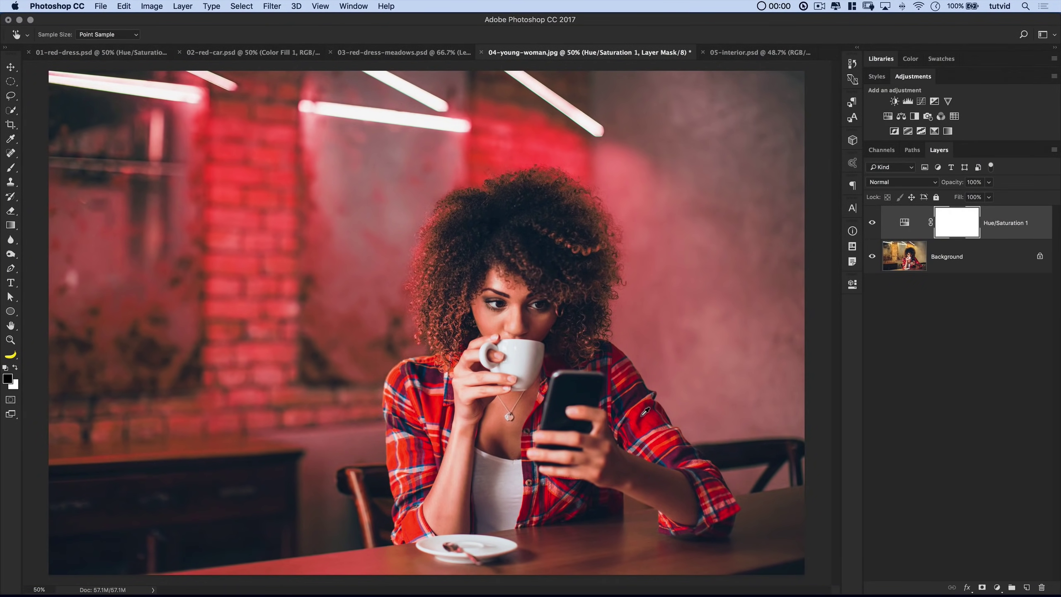
- Switch to 05-interior.psd, add a new layer and make a circular selection on the wall beside the lampshade
left_click(760, 53)
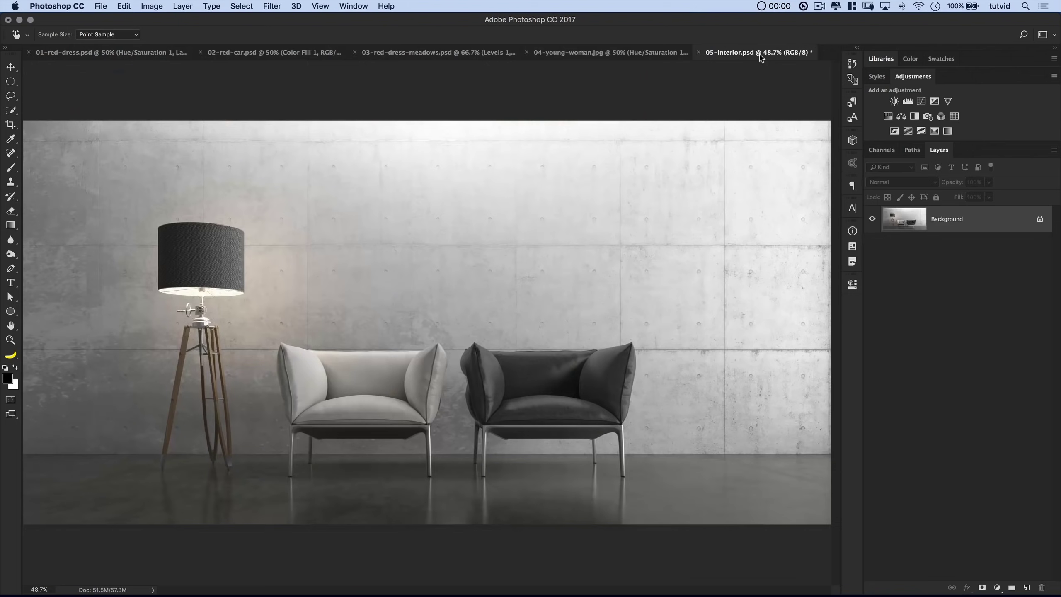
key("v")
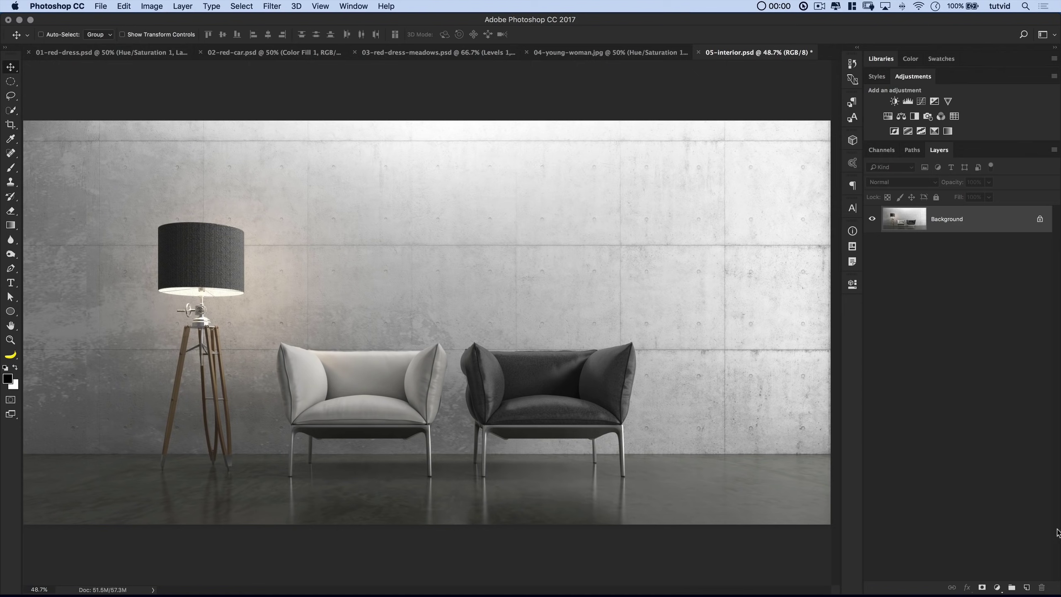
left_click(1027, 588)
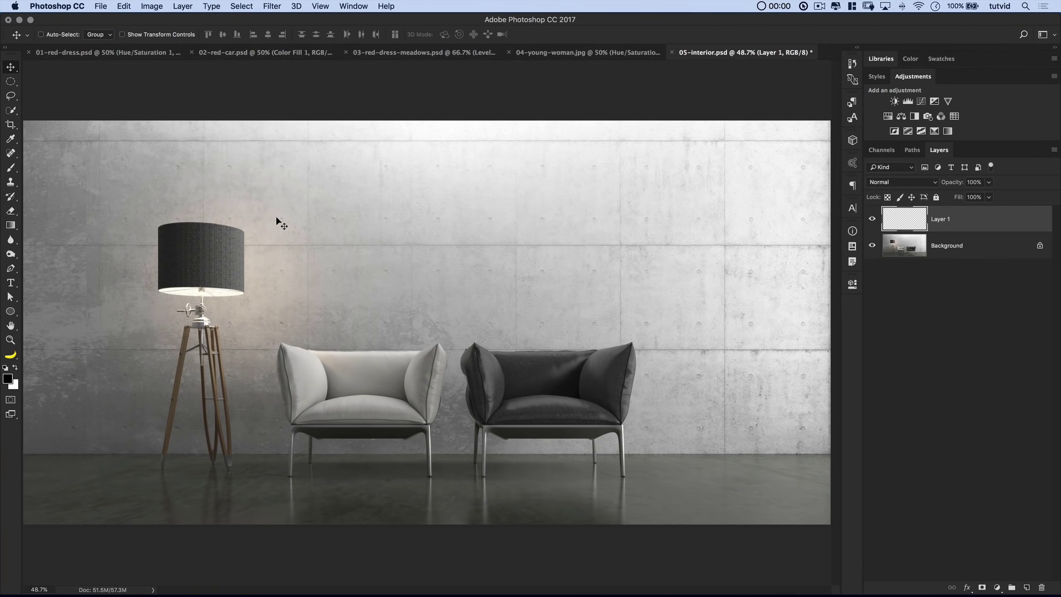
left_click(11, 81)
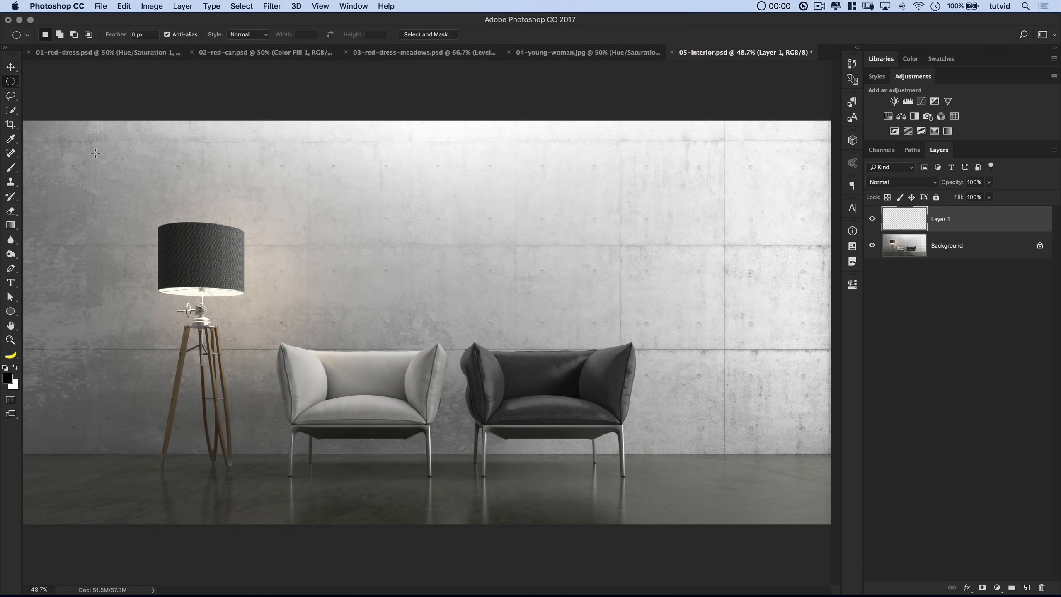
left_click_drag(55, 149, 150, 242)
- Set the foreground color to edb71d, fill the circular selection with it and deselect
left_click(8, 378)
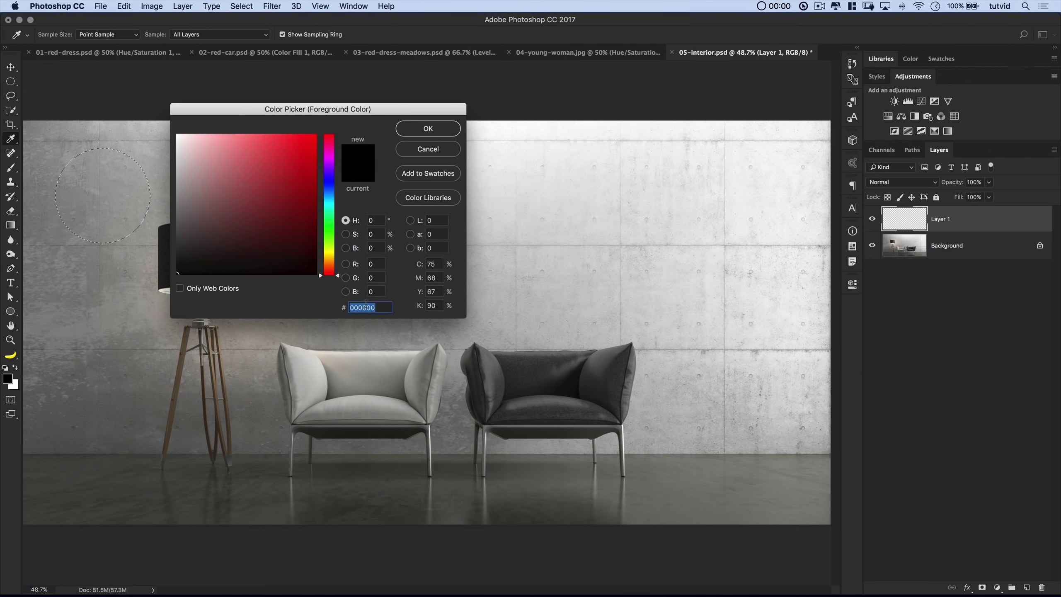
type("edb71")
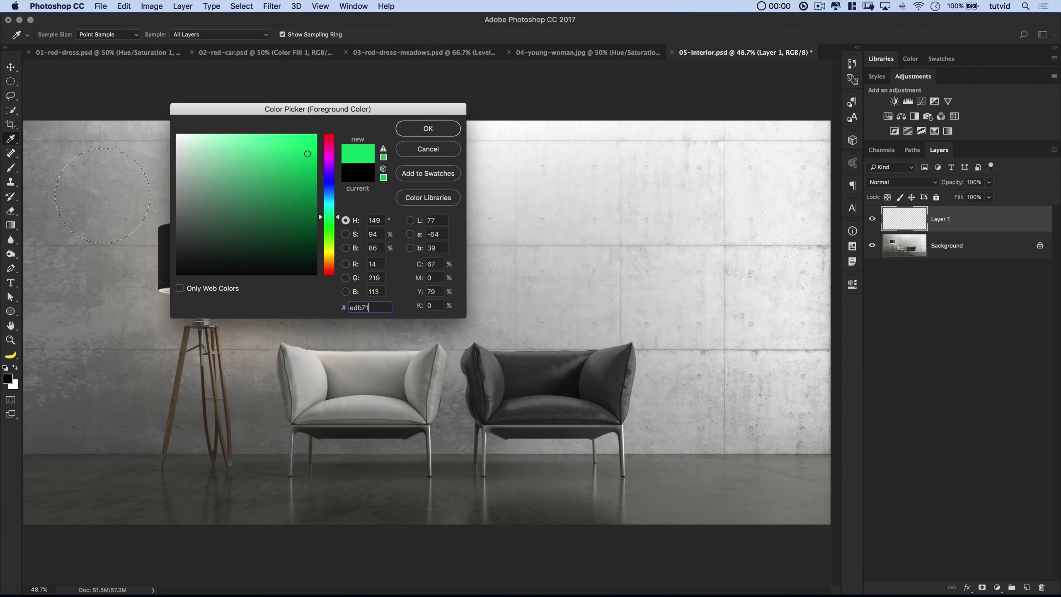
type("e")
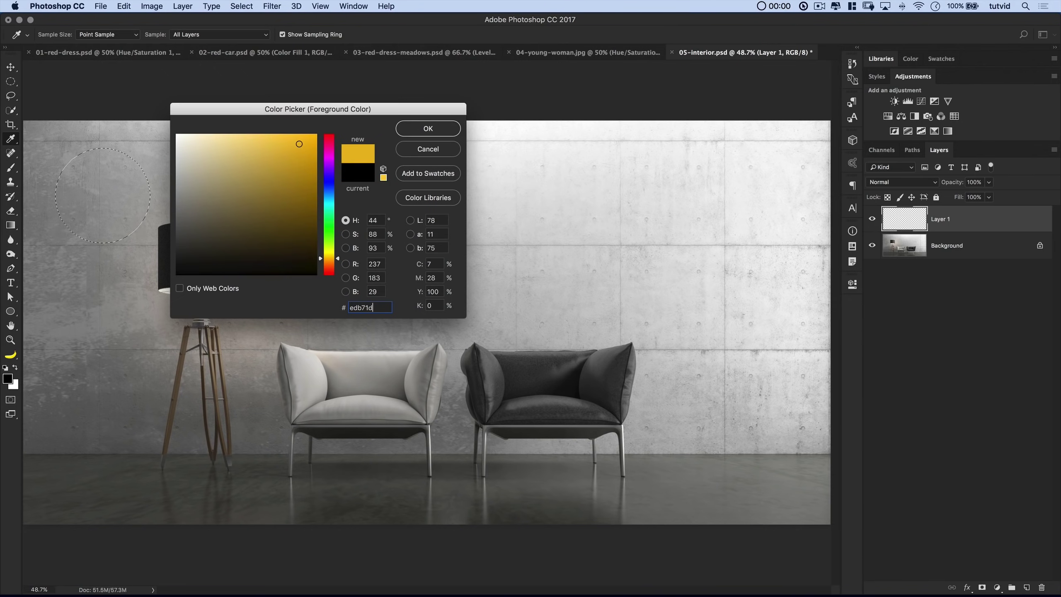
left_click(429, 130)
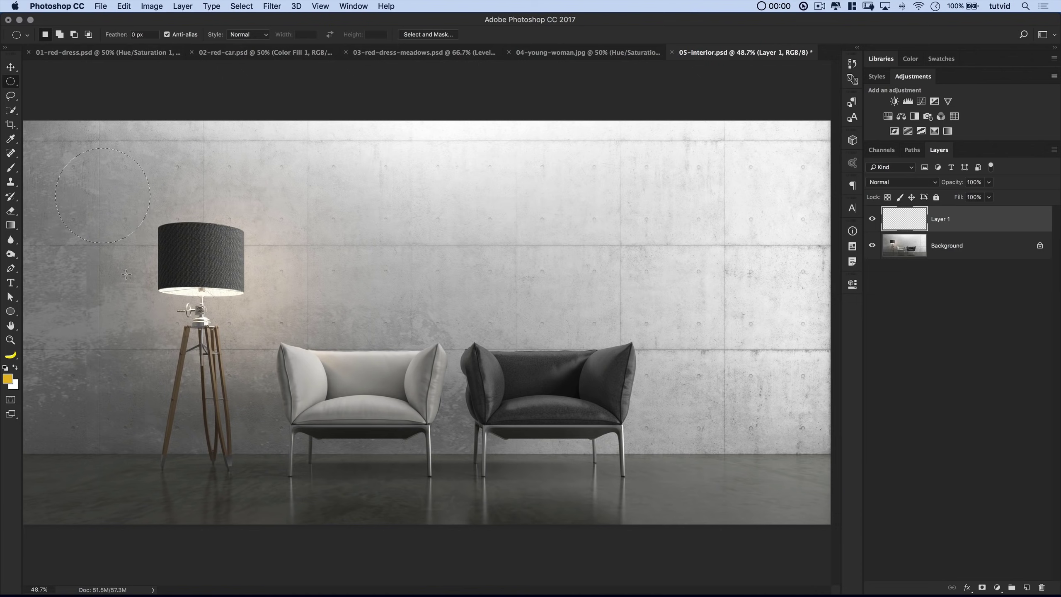
key("alt+BackSpace")
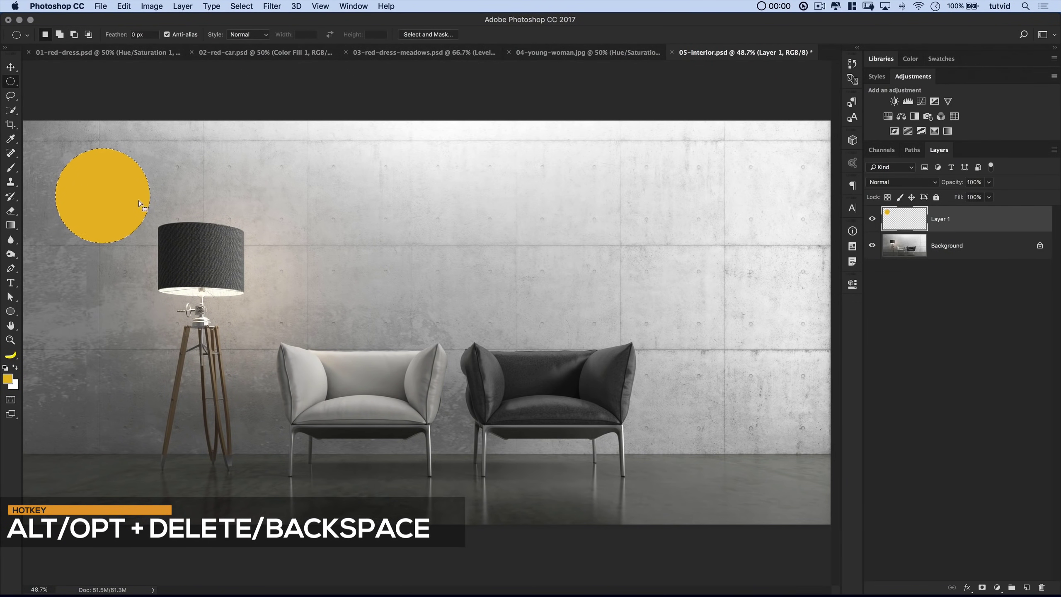
key("super+d")
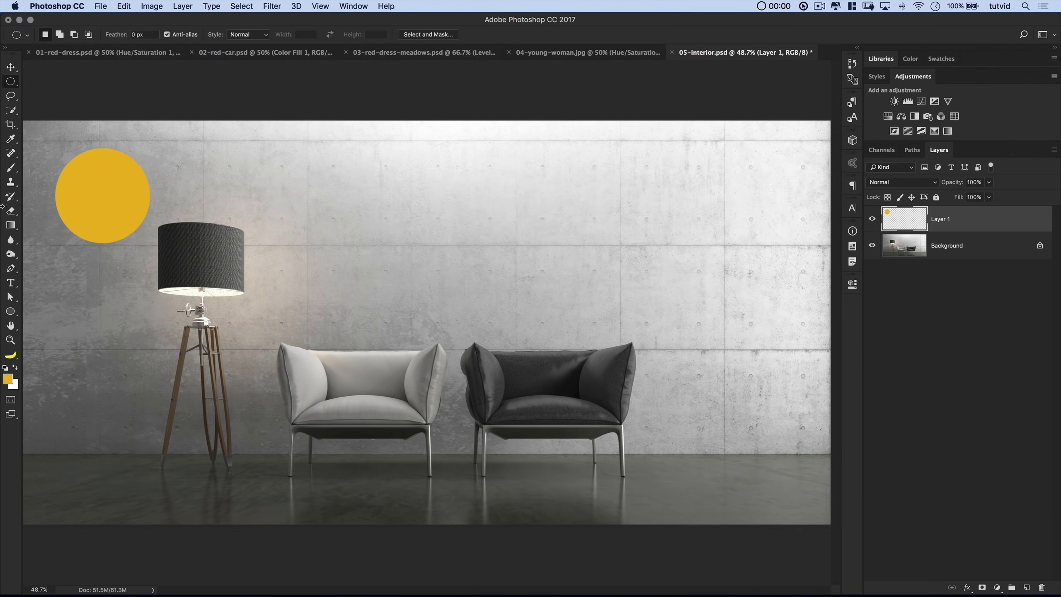
- Place color samplers on the yellow circle and the light chair's backrest, with the Info readings open
left_click_drag(11, 138, 38, 140)
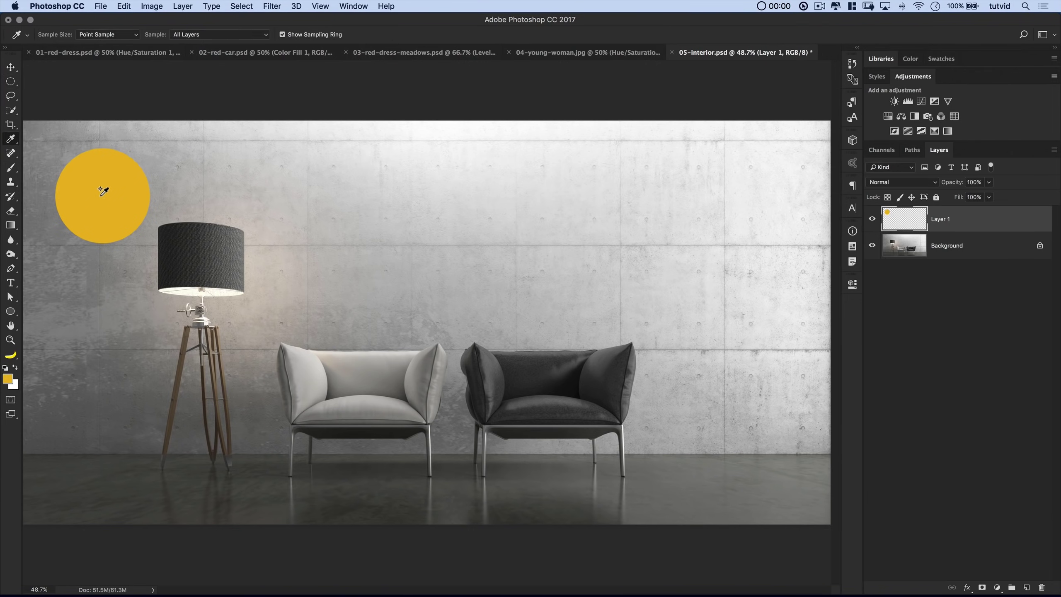
key("F8")
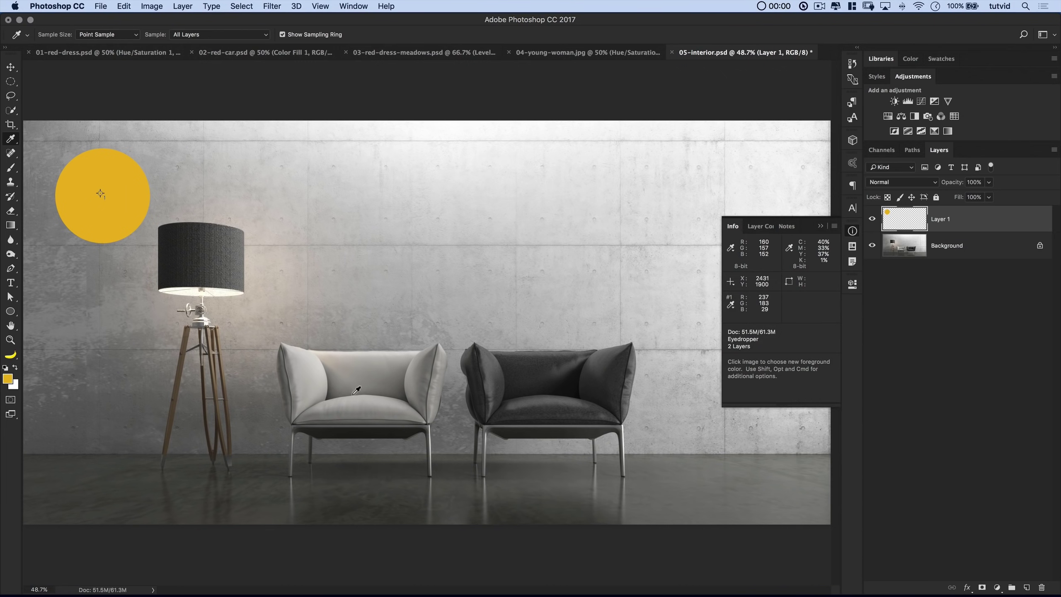
key("shift")
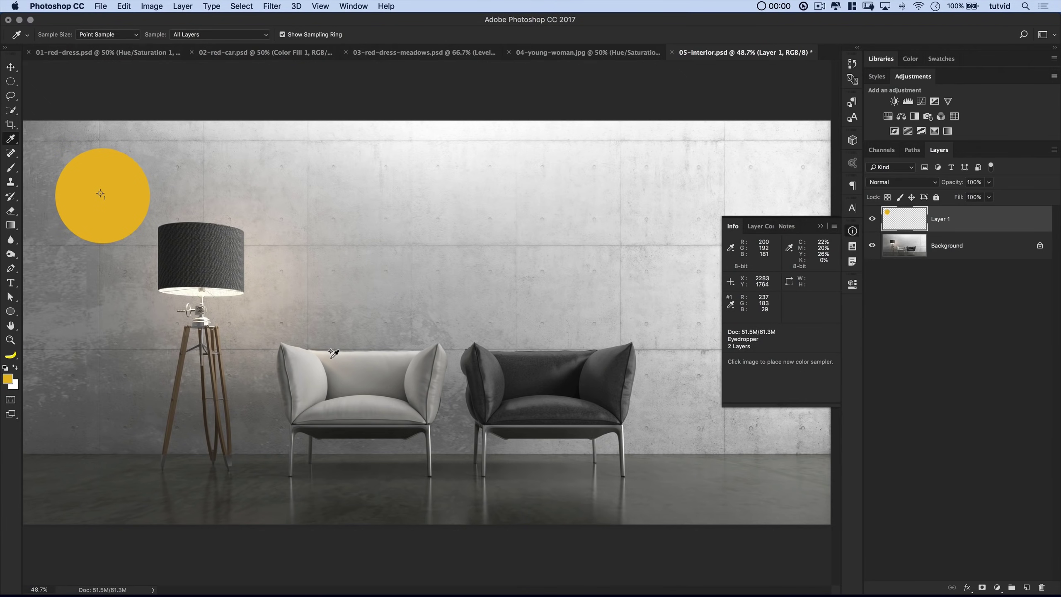
left_click(338, 354)
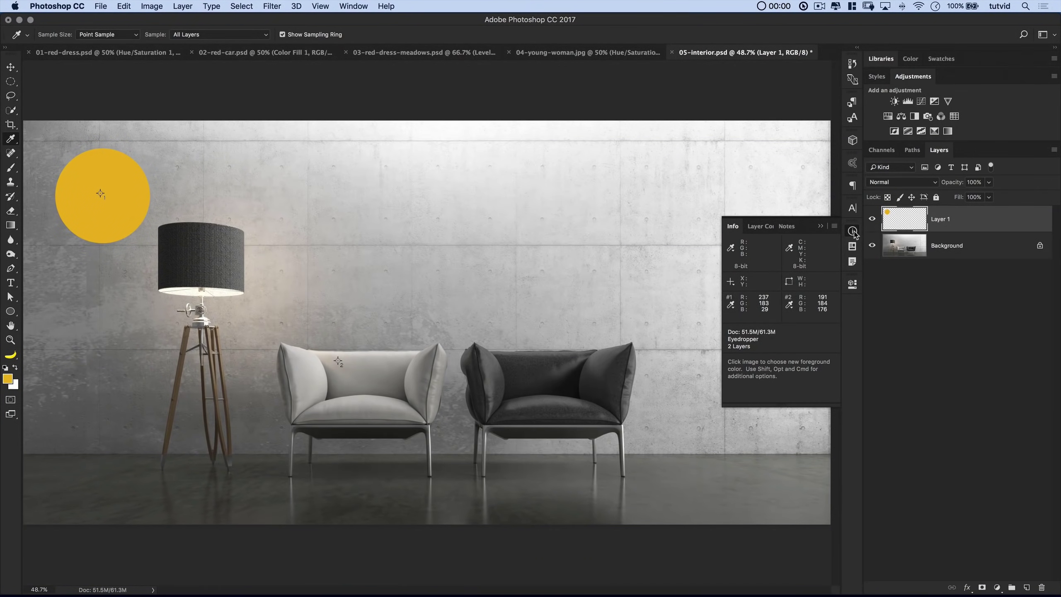
- Float the Info readings over the upper part of the wall
left_click_drag(853, 236, 762, 143)
left_click(550, 207)
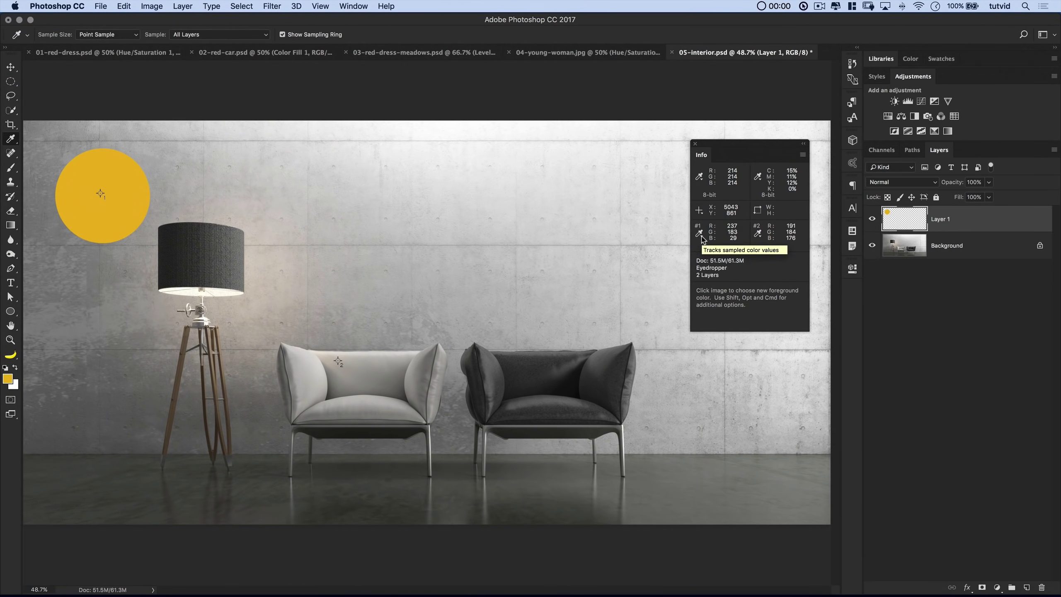
left_click(151, 6)
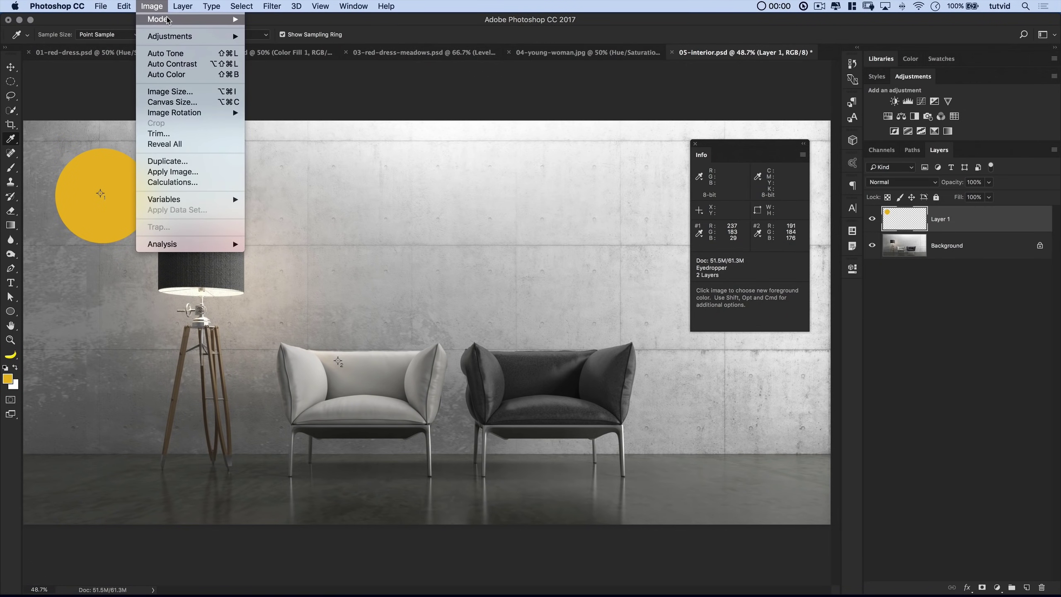
mouse_move(169, 19)
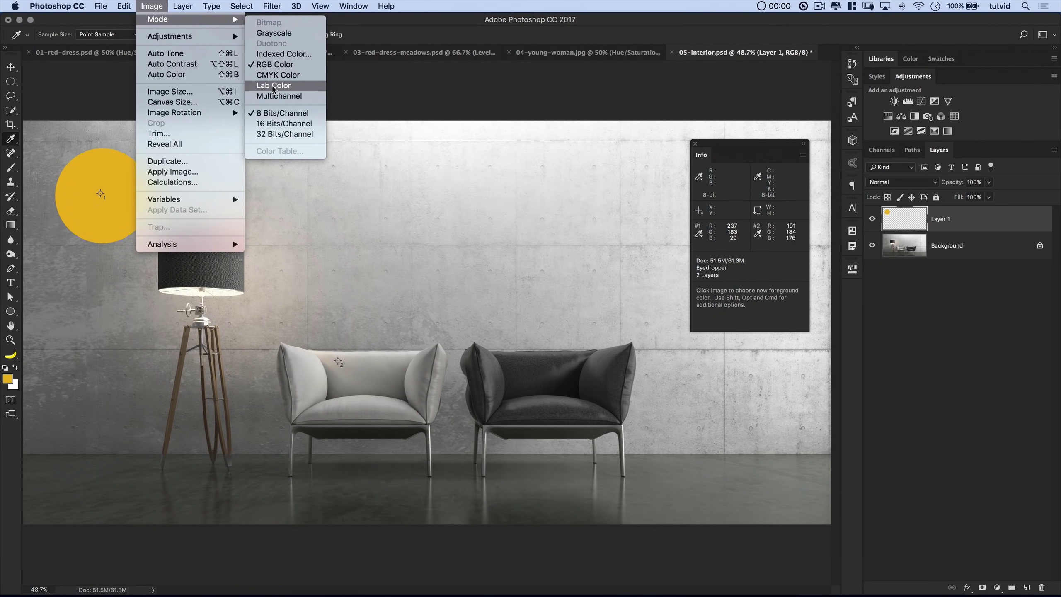
left_click(726, 238)
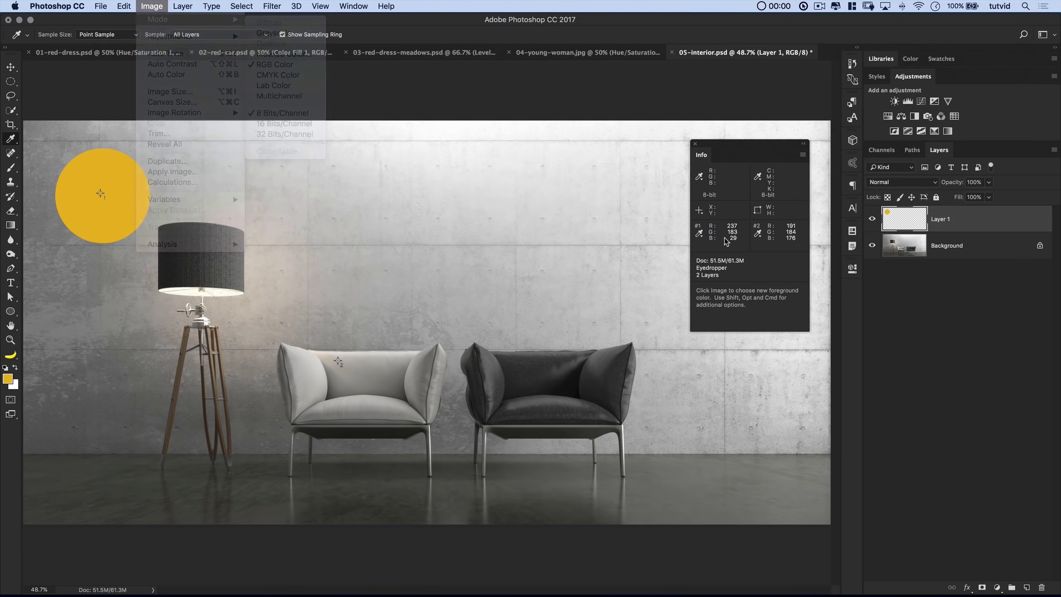
- Set the readouts of color samplers #1 and #2 to Lab Color
left_click(700, 235)
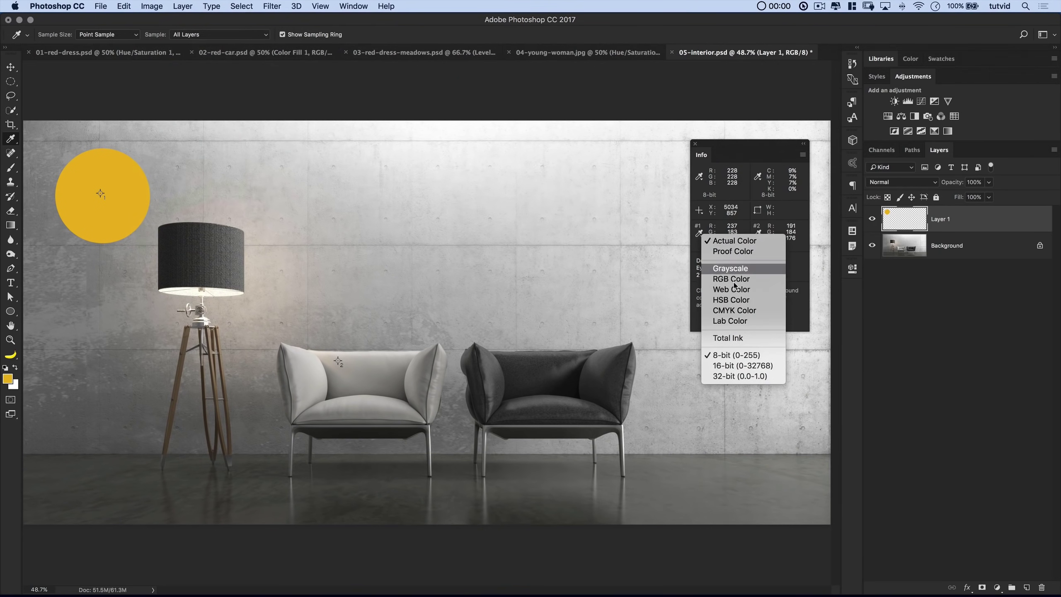
left_click(727, 321)
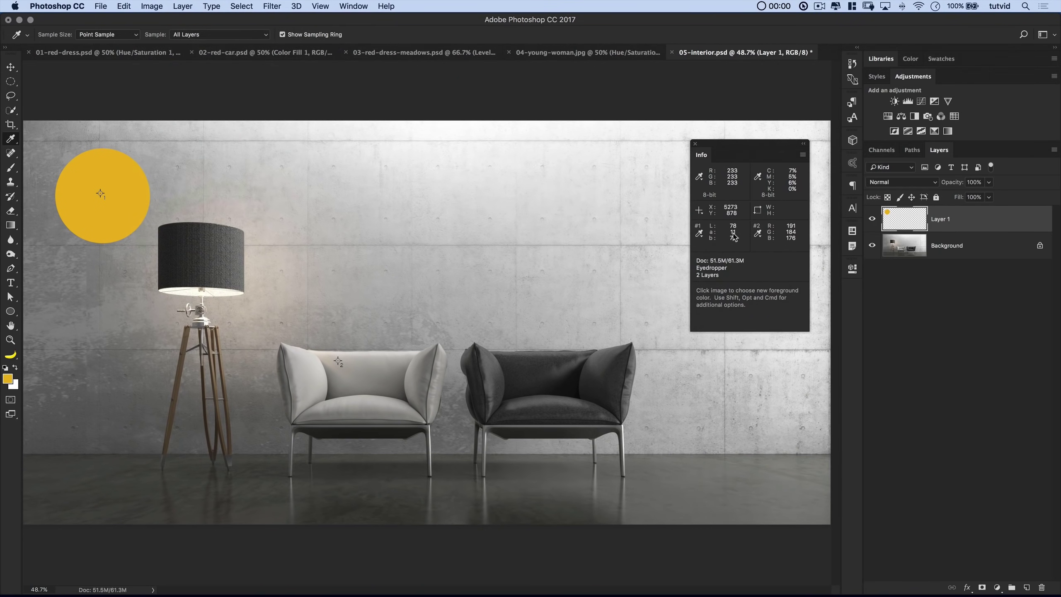
left_click(757, 234)
left_click(785, 319)
key("super+shift+a")
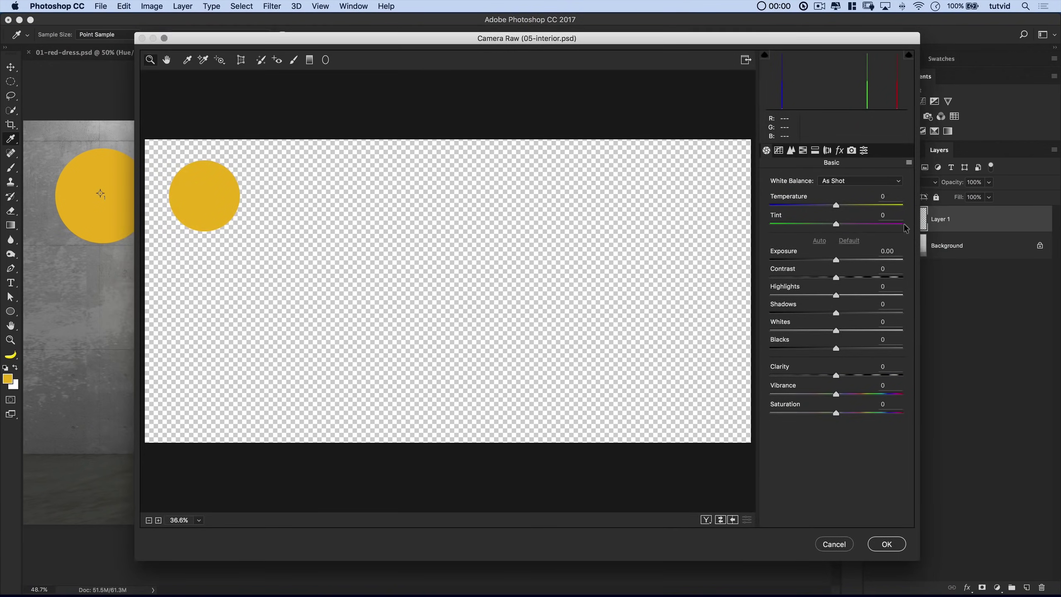
left_click(833, 548)
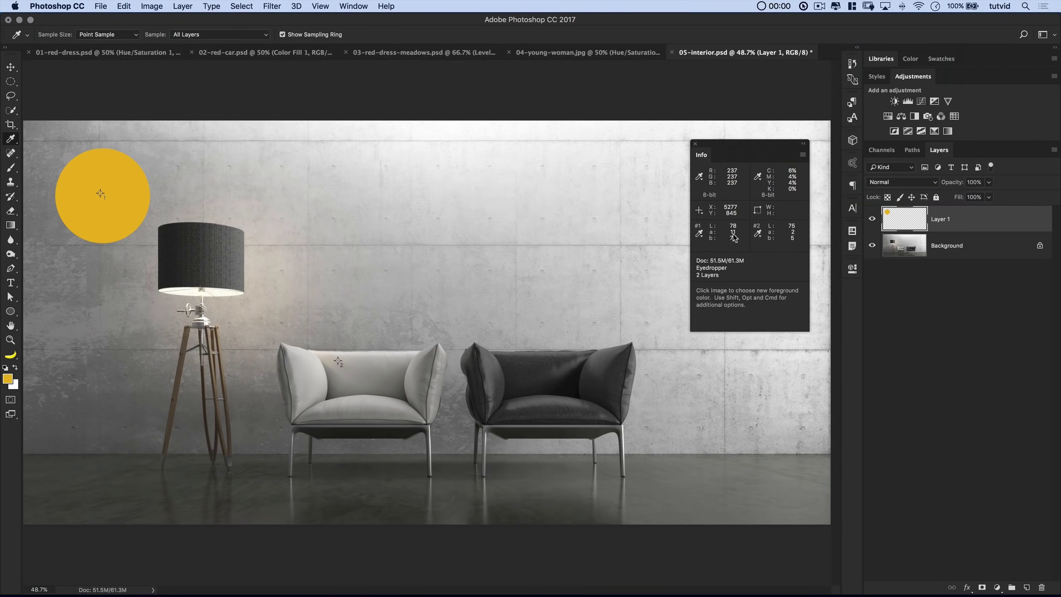
key("super+shift+a")
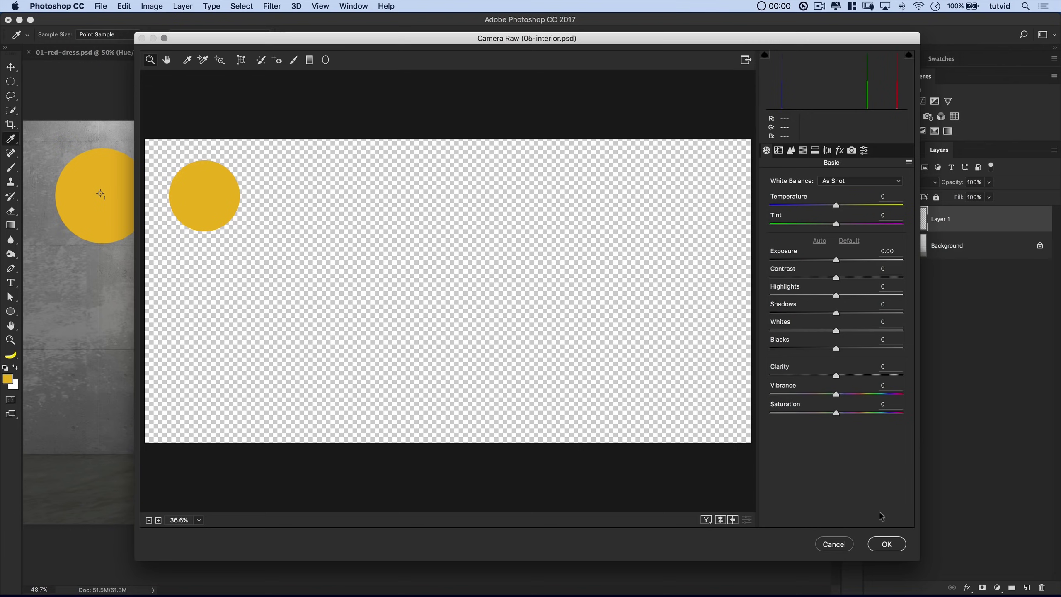
left_click(835, 544)
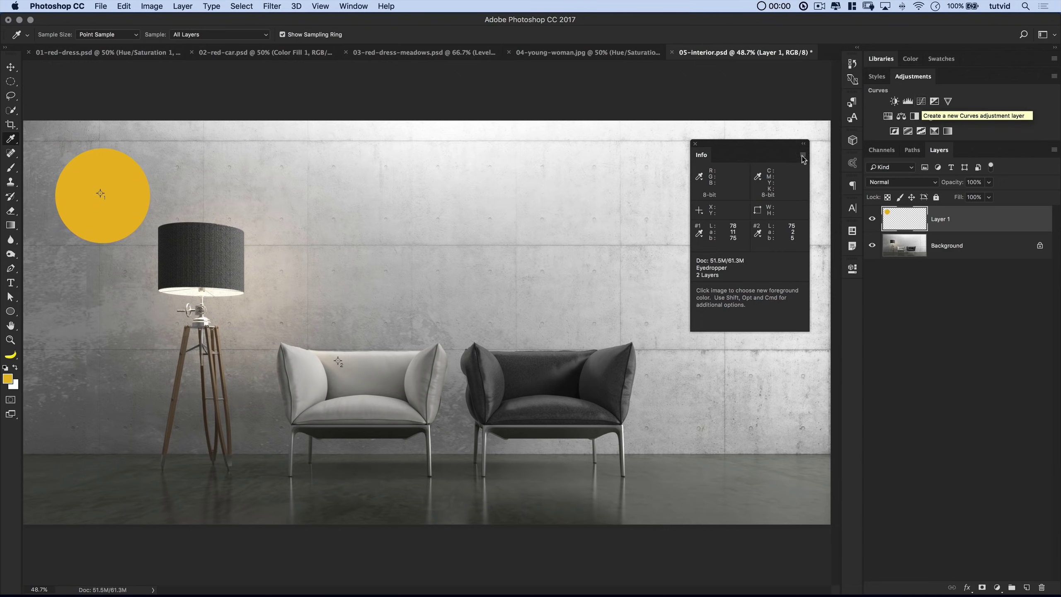
- Load the saved chair-selection channel as a new selection
left_click(233, 5)
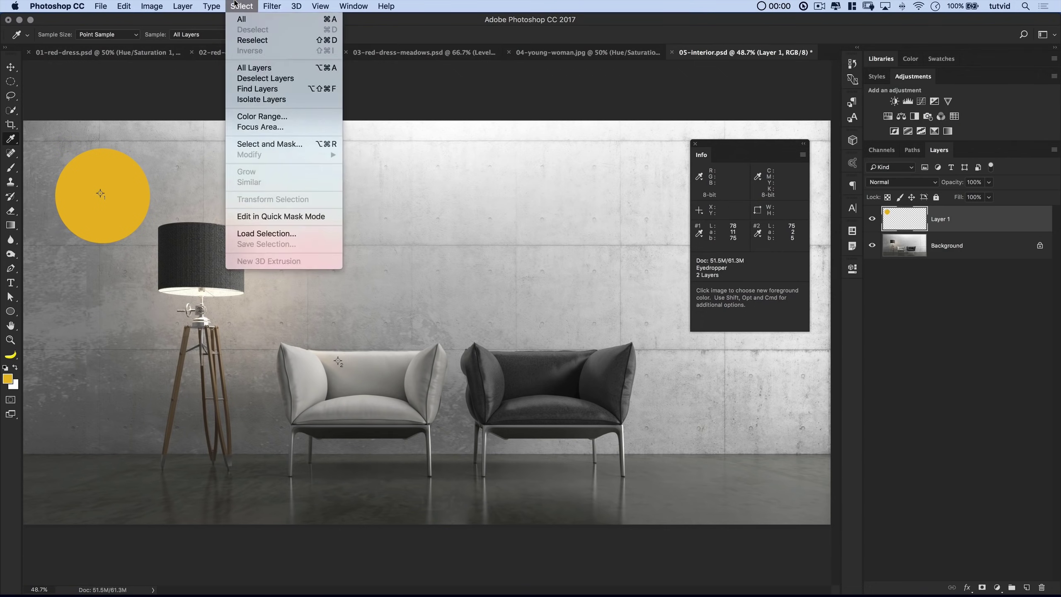
left_click(286, 234)
left_click(420, 247)
left_click(392, 261)
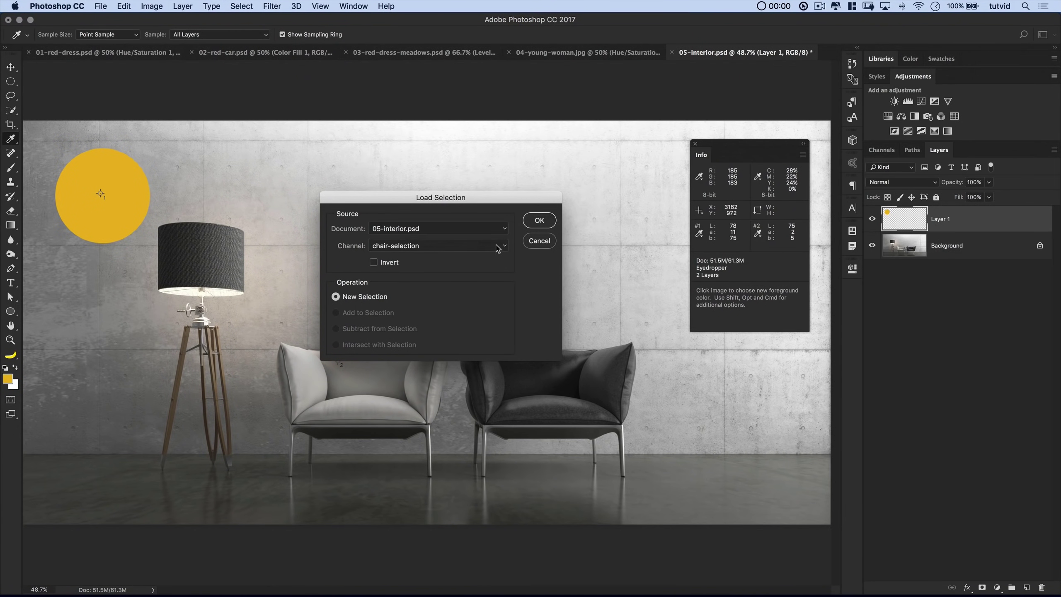
left_click(539, 221)
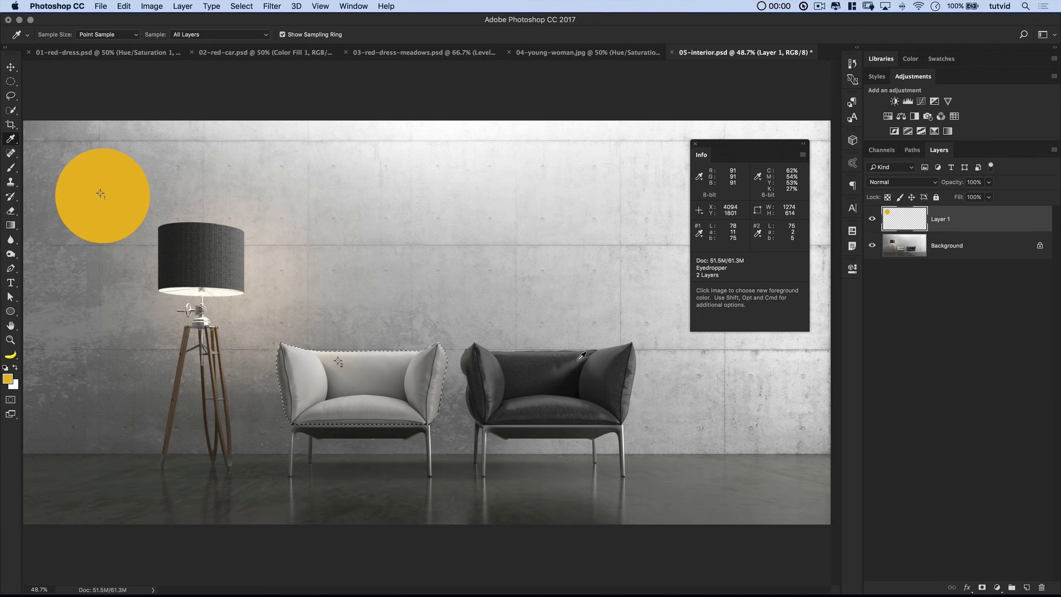
- Add a Curves adjustment layer masked to the chair and arrange the Info readings and curve settings so both are readable
left_click(921, 102)
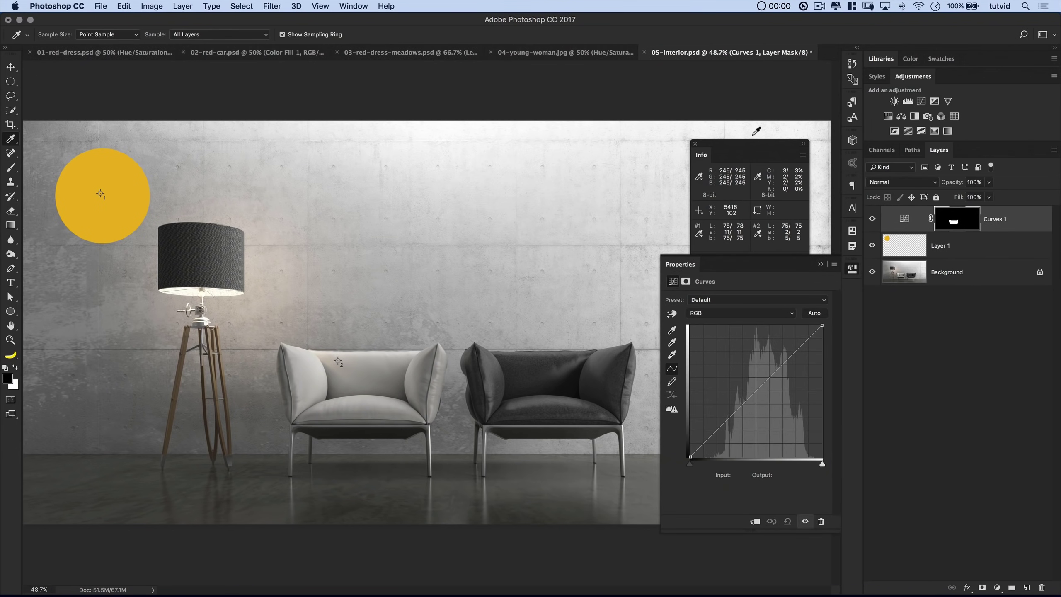
left_click_drag(753, 145, 746, 84)
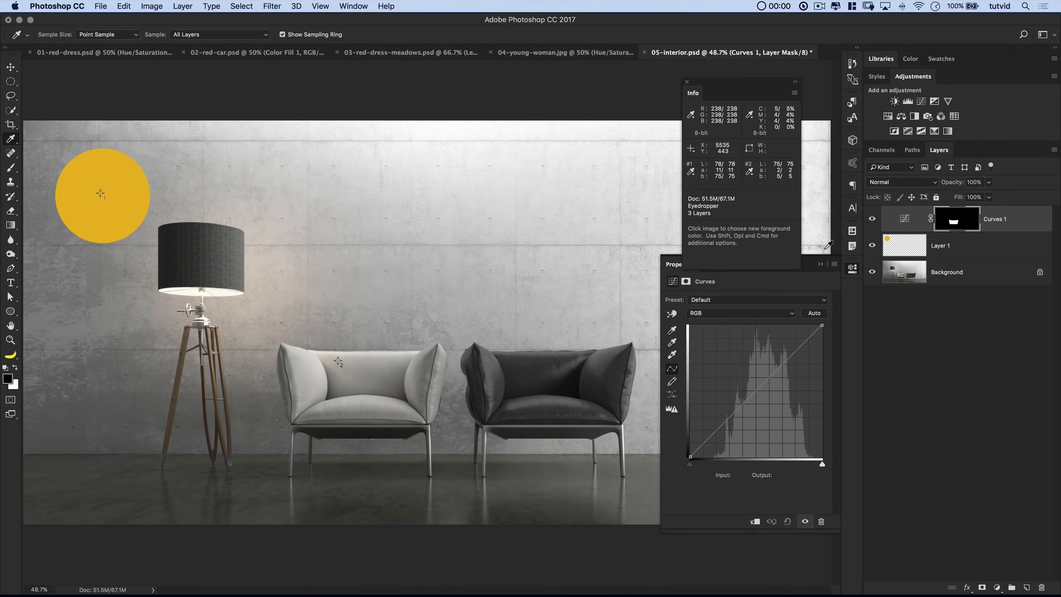
left_click_drag(677, 264, 497, 253)
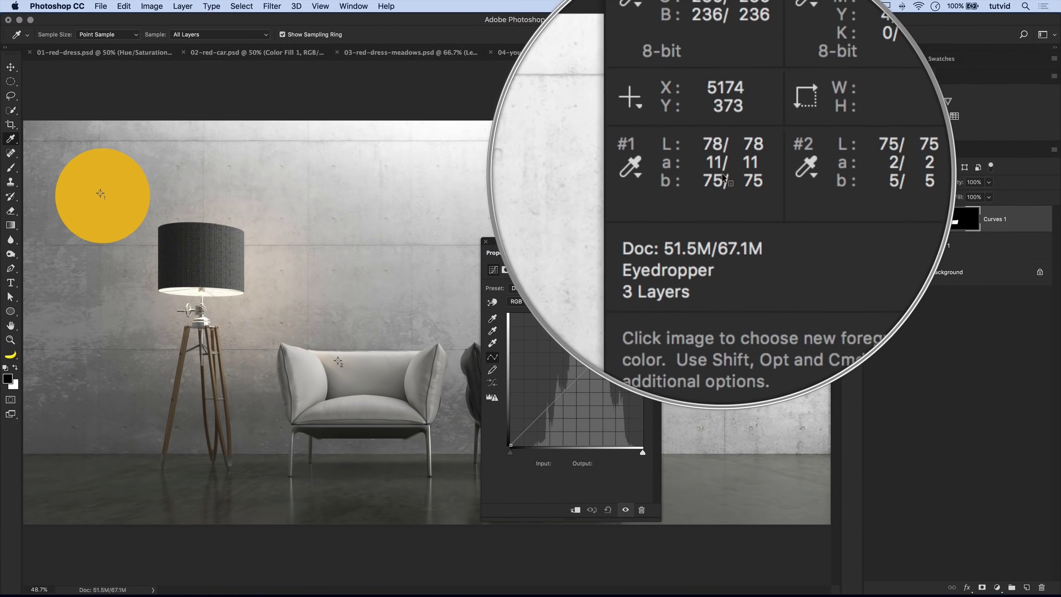
left_click_drag(584, 371, 555, 352)
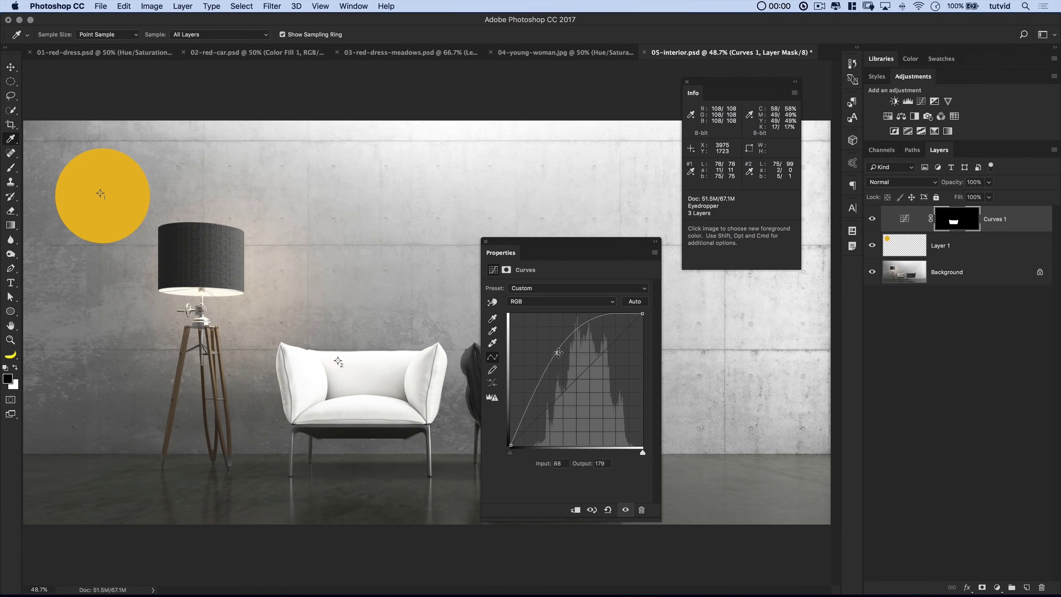
left_click_drag(558, 353, 556, 355)
left_click_drag(554, 356, 669, 307)
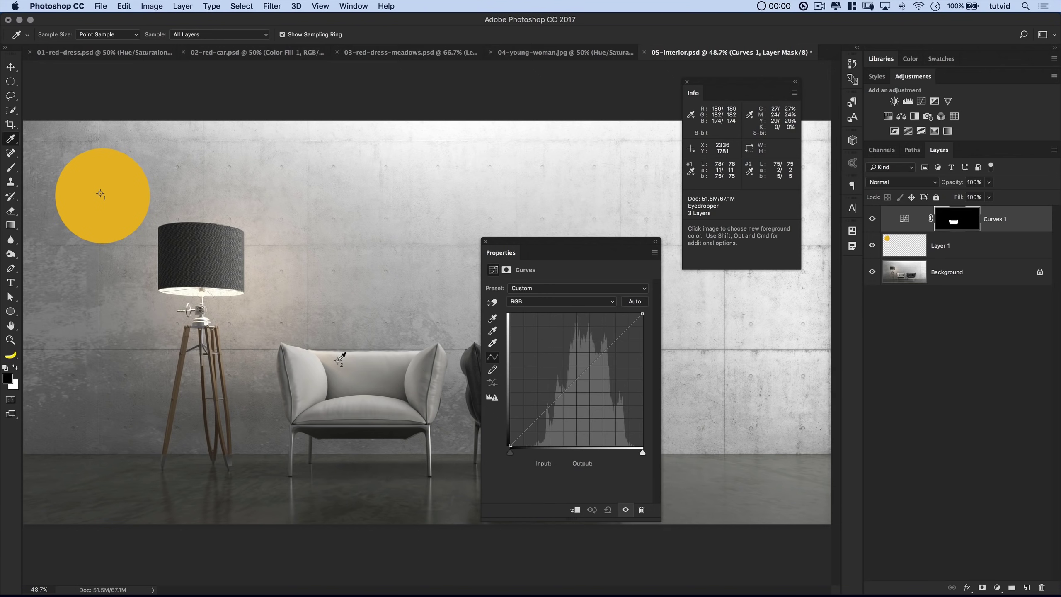
- Place the chair backrest's sampled tone on the RGB curve, try lighter and darker outputs for that point, and return it to 183
left_click(339, 360, "super")
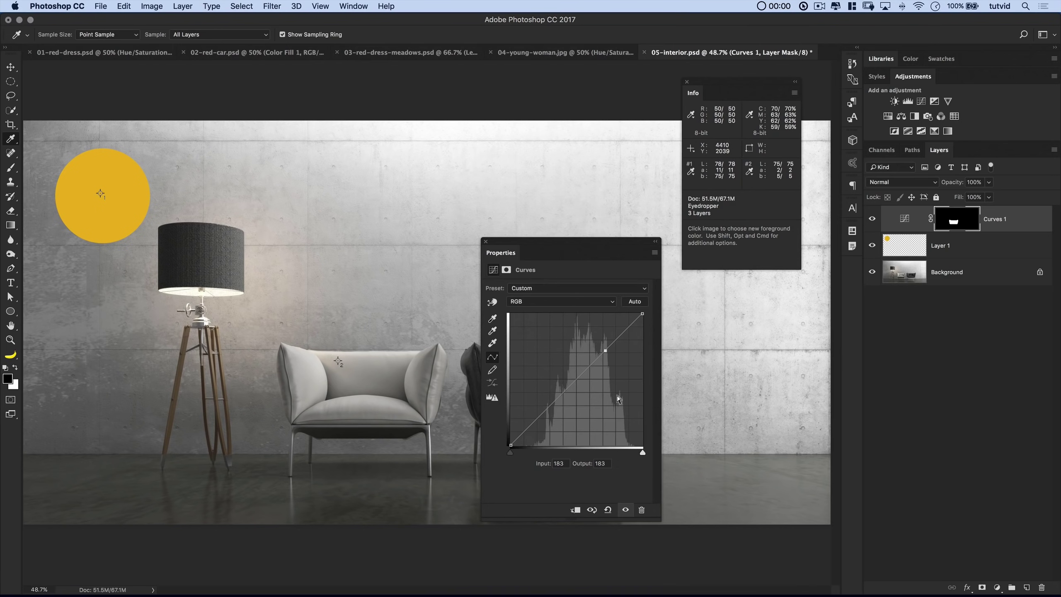
key("Up")
key("Up")
key("Up")
key("Up")
key("Up")
key("Up")
key("Up")
key("Up")
key("Up")
key("Up")
key("Up")
key("Up")
key("Up")
key("Up")
key("Up")
key("Up")
key("Up")
key("Up")
key("Up")
key("Up")
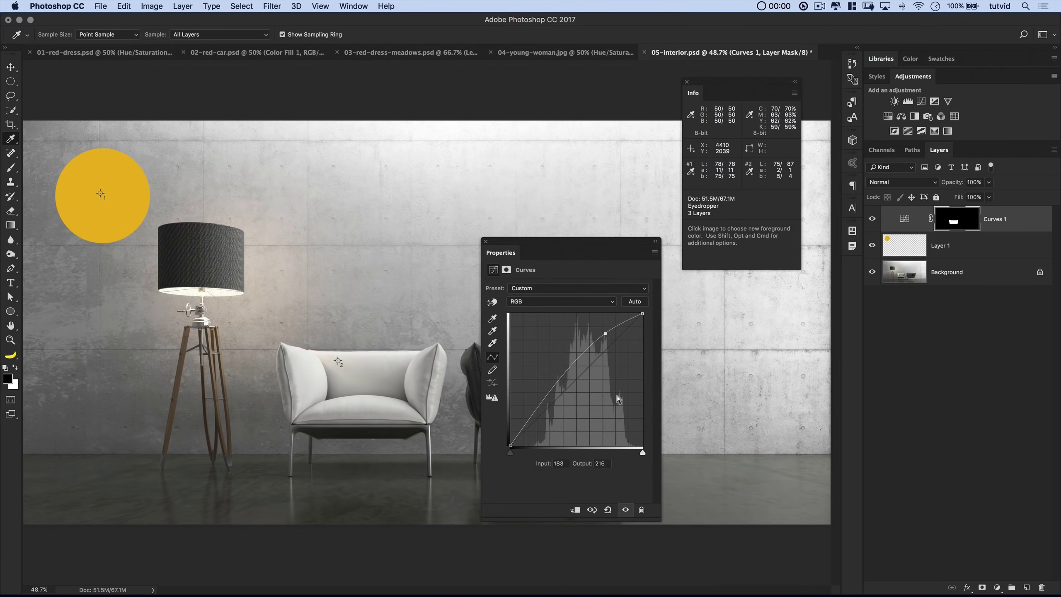
key("Down")
key("Down")
key("Down")
key("Down")
key("Down")
key("Down")
key("Down")
key("Down")
key("Down")
key("Down")
key("Down")
key("Down")
key("Down")
key("Down")
key("Down")
key("Down")
key("Down")
key("Down")
key("Down")
key("Down")
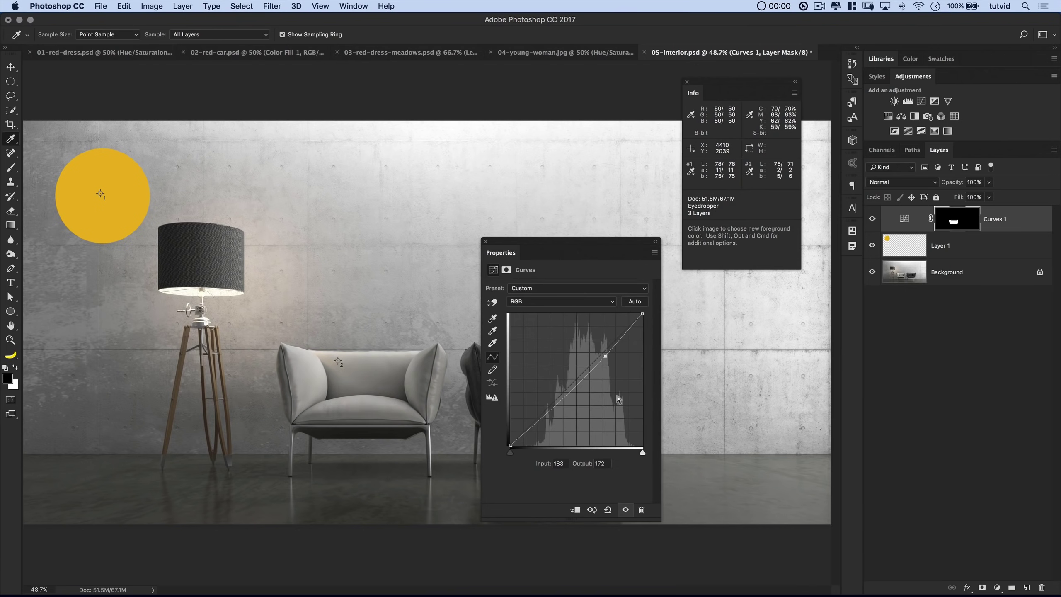
key("Up")
key("Up")
key("Up")
key("Up")
key("Up")
key("Up")
key("Up")
key("Up")
key("Up")
key("Up")
key("Up")
key("Up")
key("Up")
key("Up")
key("Up")
key("Up")
key("Up")
key("Up")
key("Up")
key("Up")
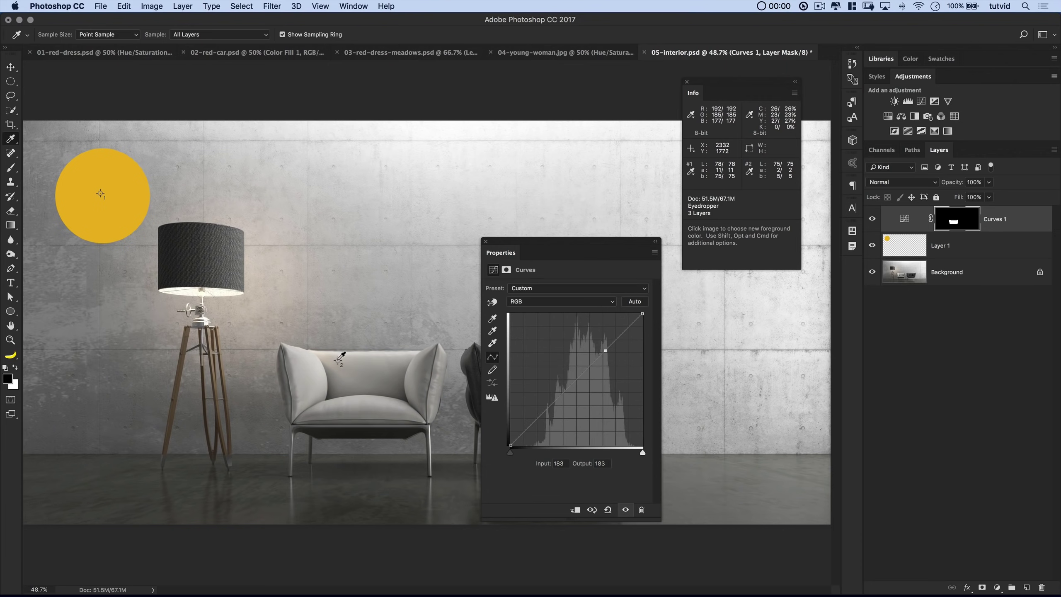
- Place the chair's sampled tone as a point on the Red, Green and Blue curves and check each channel's curve
left_click(574, 307)
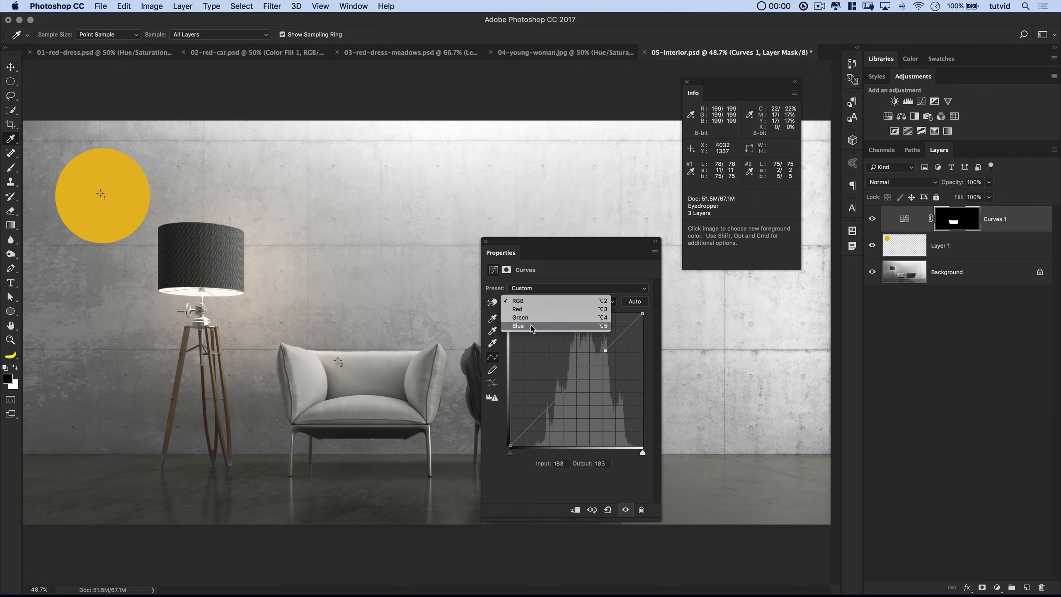
left_click(459, 316)
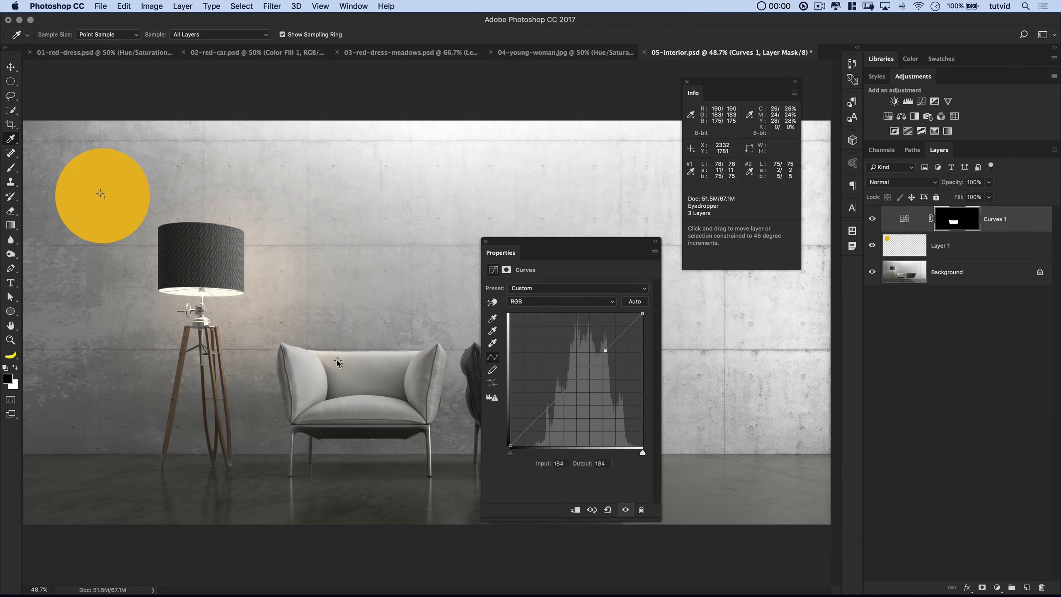
left_click(604, 302)
left_click(560, 311)
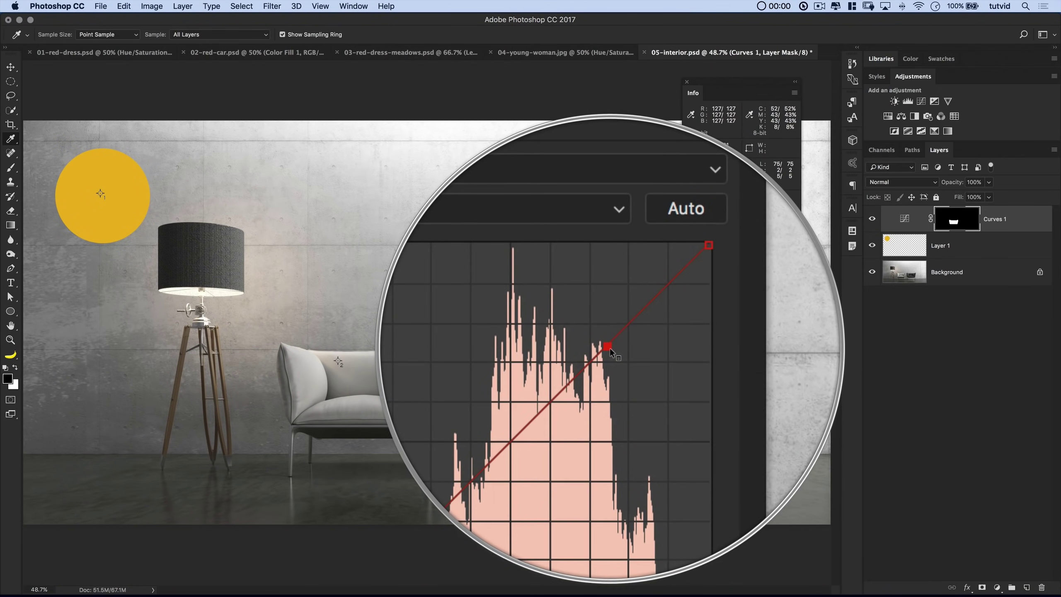
left_click(560, 301)
left_click(555, 312)
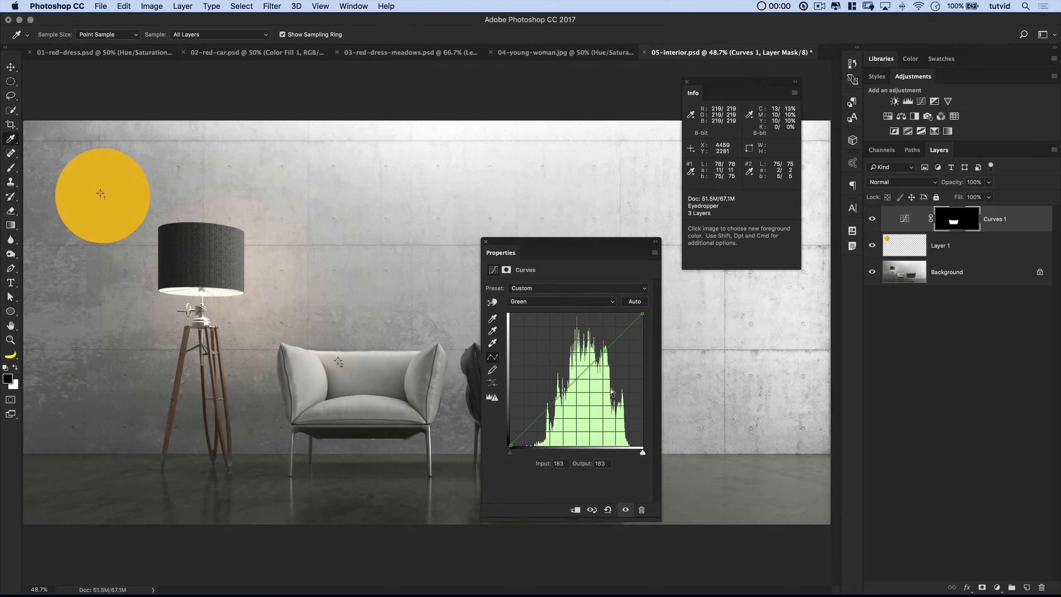
left_click(534, 301)
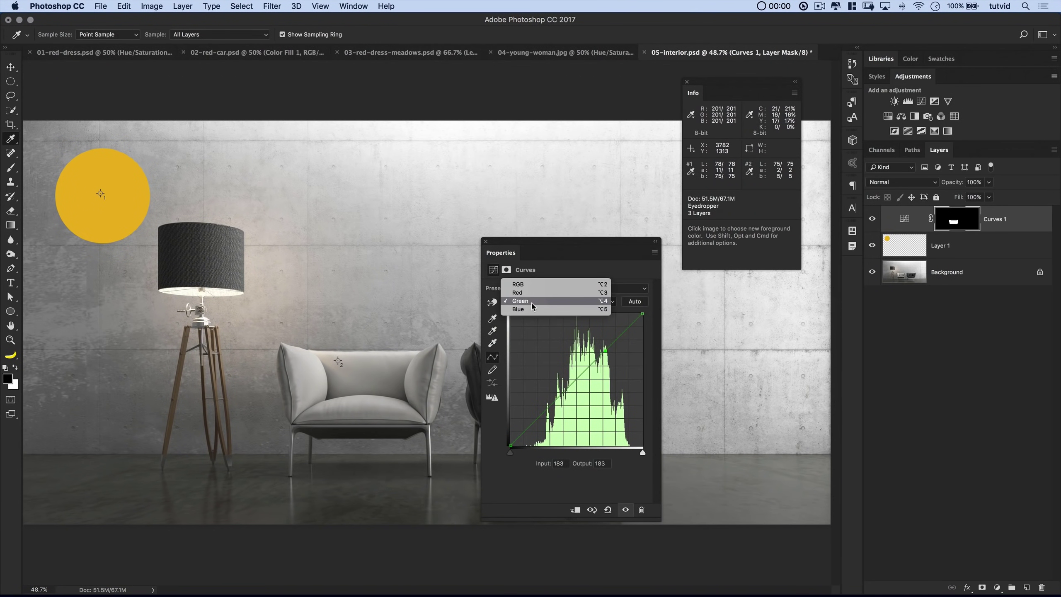
left_click(529, 310)
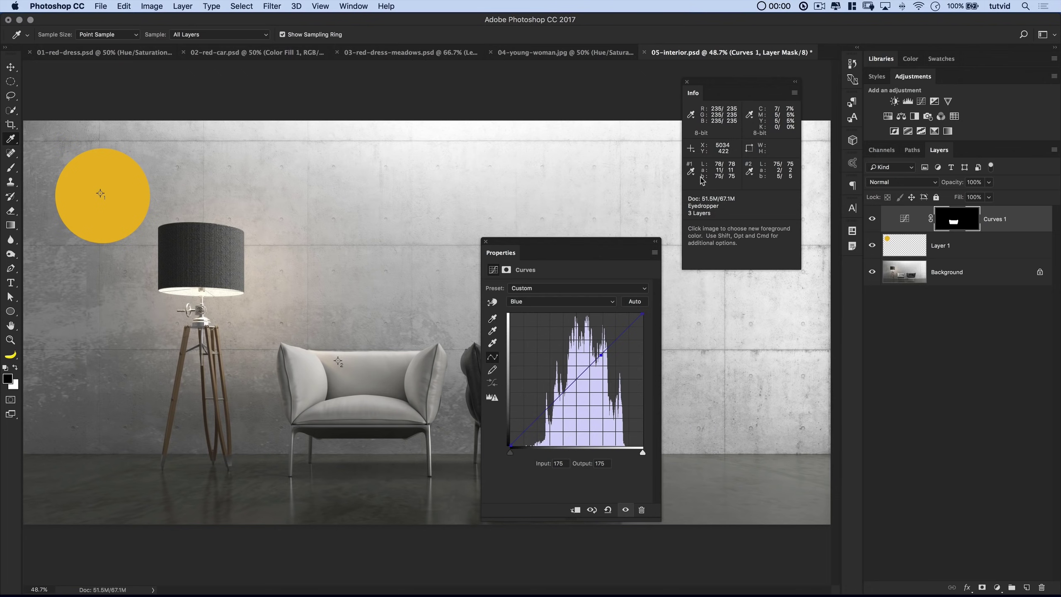
- Lower the sampled point on the Green curve to an output of 165
left_click(565, 301)
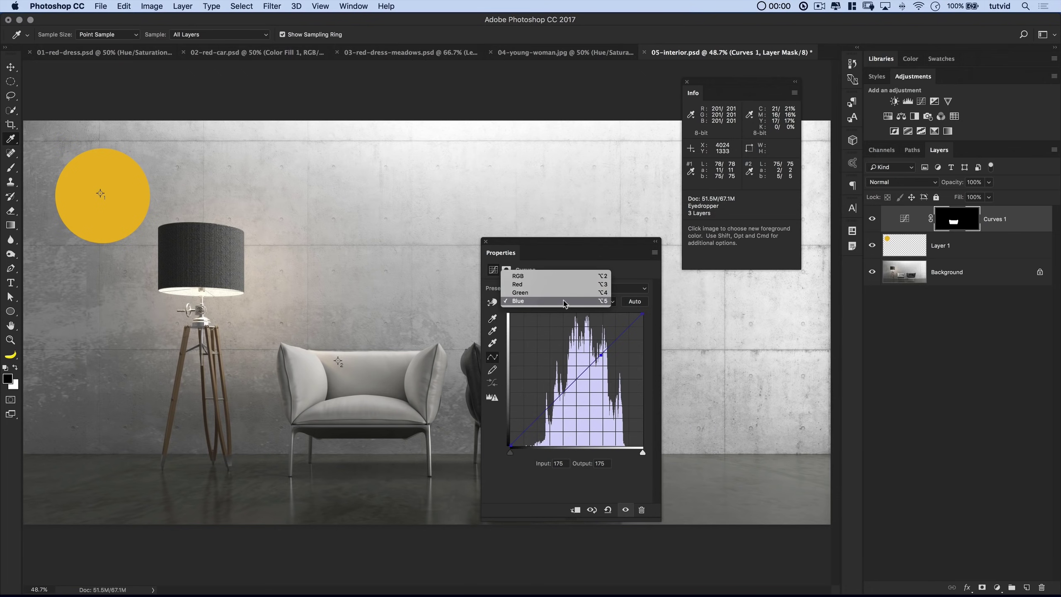
left_click(536, 292)
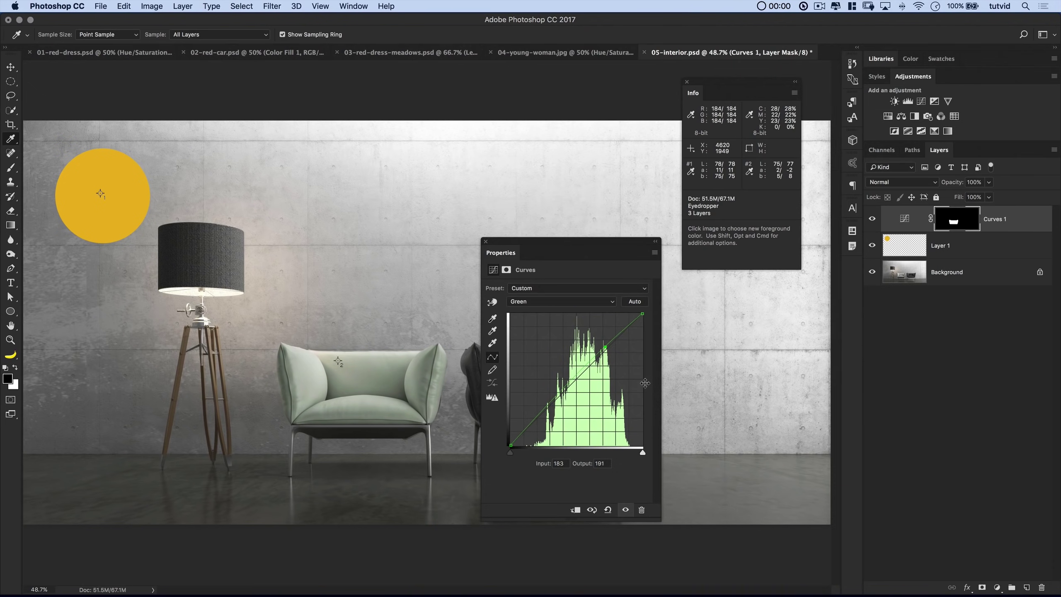
key("Down")
key("Down")
key("Down")
key("Down")
key("Down")
key("Down")
key("Down")
key("Down")
key("Down")
key("Down")
key("Down")
key("Down")
key("Down")
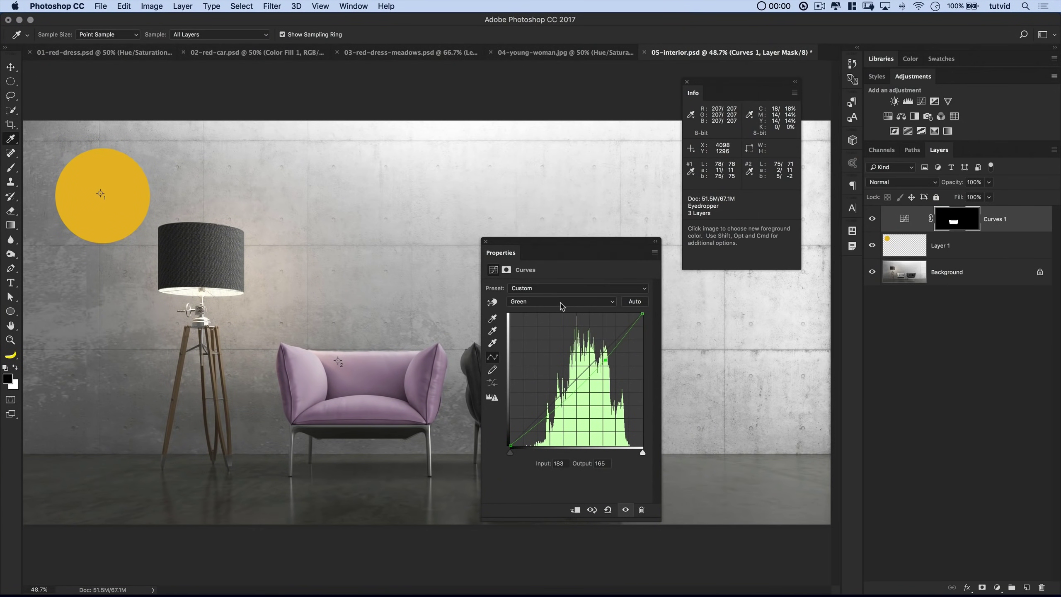
- Pull the sampled point on the Blue curve down to input 185, output 103
left_click(560, 301)
left_click(522, 312)
left_click_drag(601, 355, 606, 392)
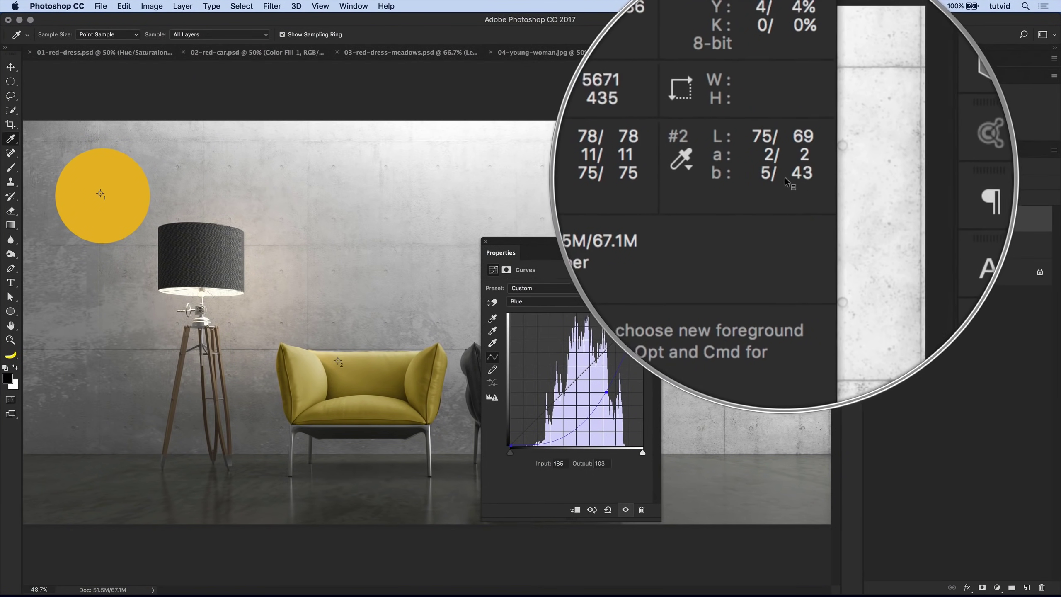
- Return to the Green curve and move its point to input 187, output 154
left_click(536, 301)
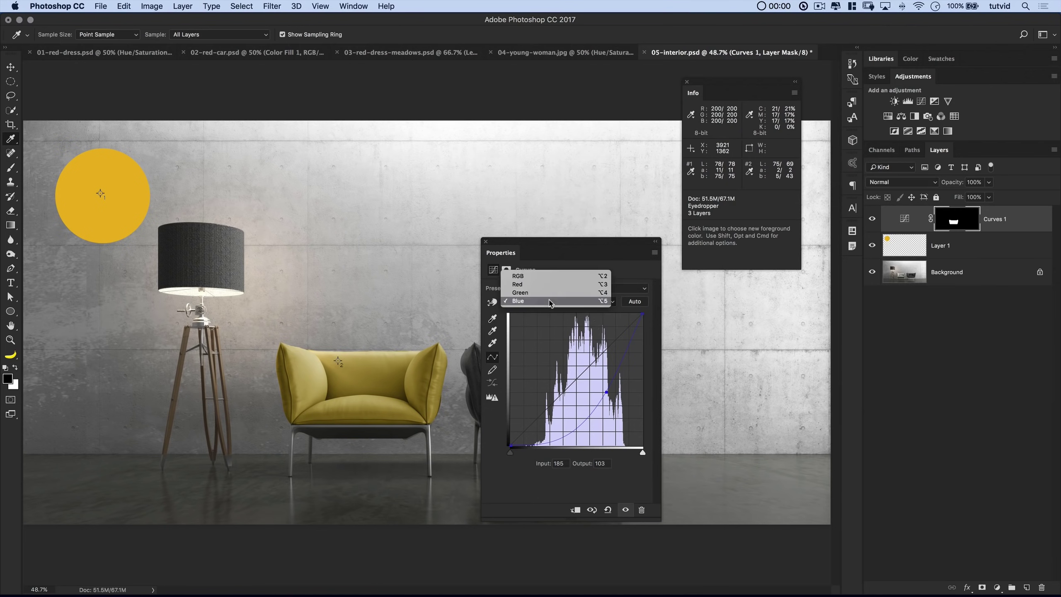
left_click(520, 292)
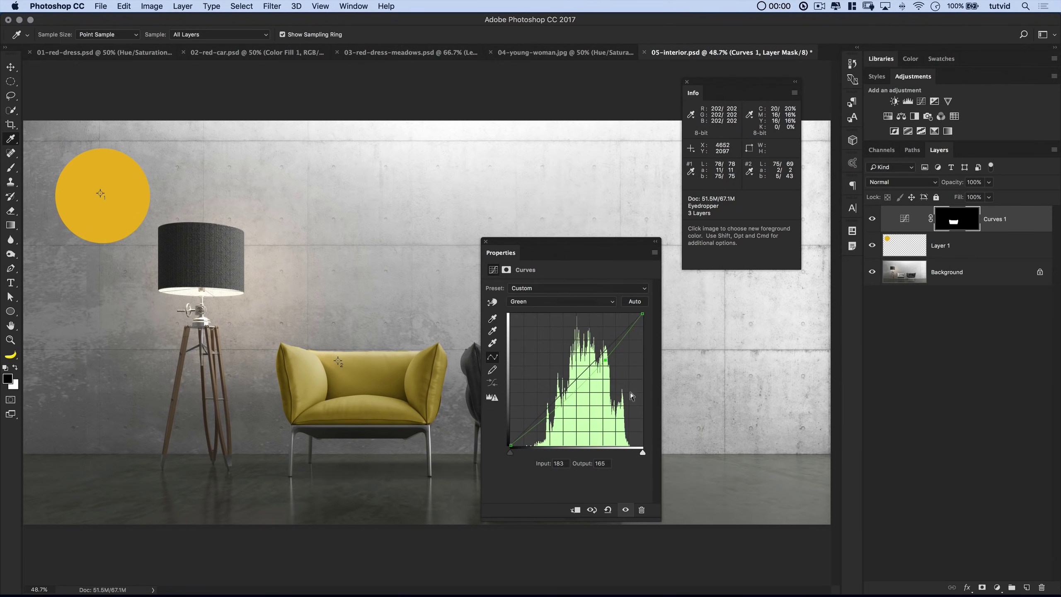
left_click_drag(606, 361, 608, 365)
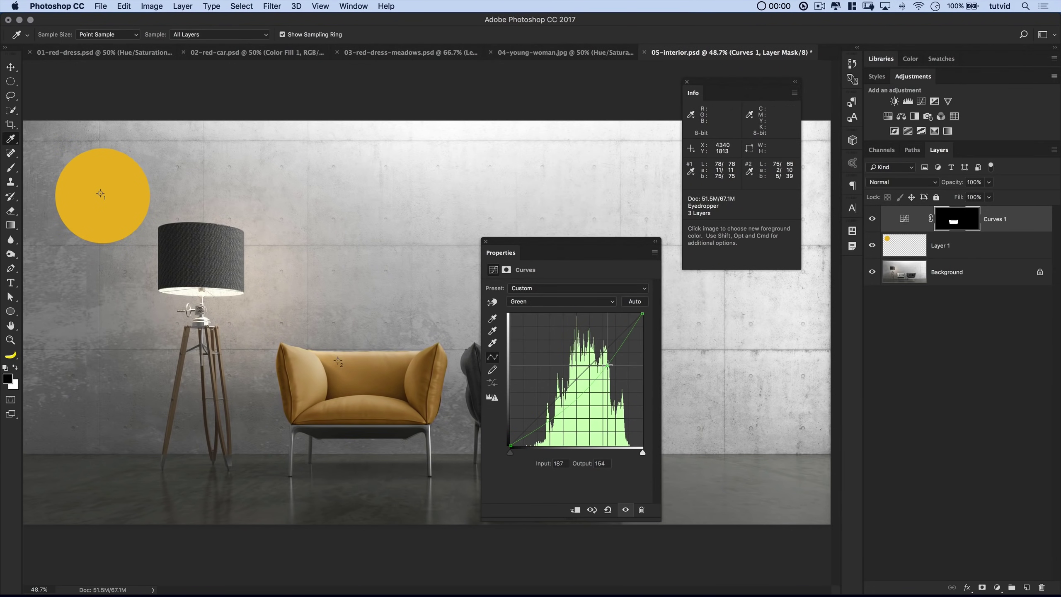
- Brighten the chair by raising a point on the composite RGB curve to input 167, output 206
left_click(593, 301)
left_click(553, 286)
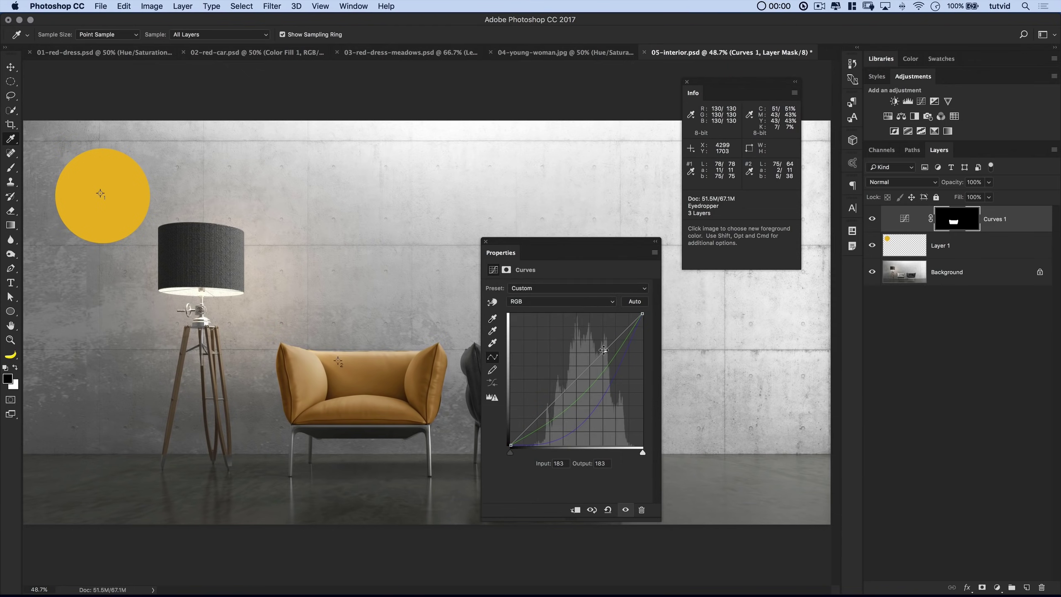
left_click_drag(602, 349, 596, 339)
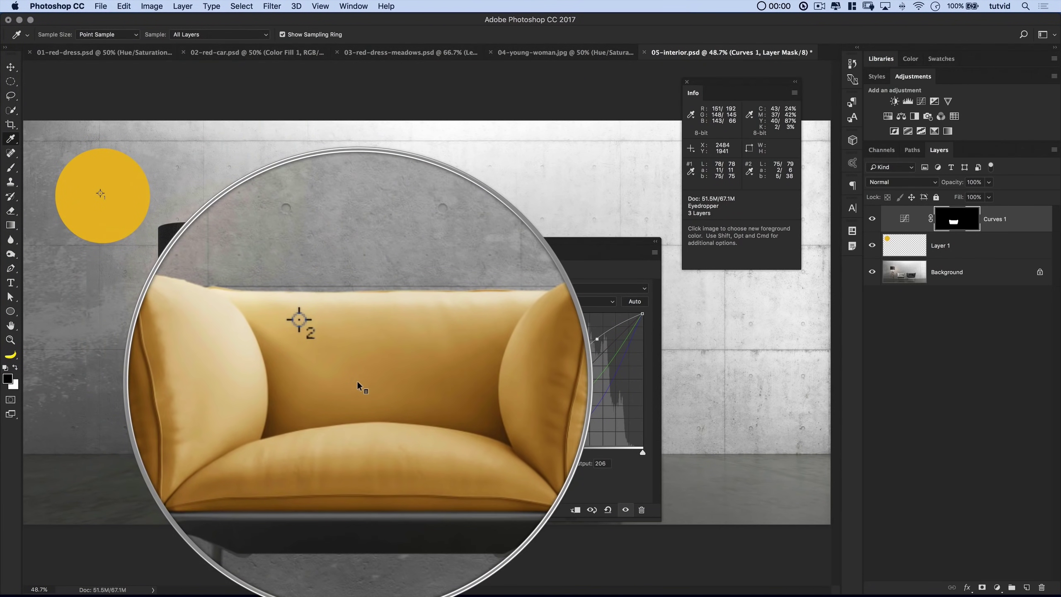
- Lower the Blue curve's point to around input 197, output 68, fine-tuning it until the chair sampler's b value reads 75
left_click(545, 302)
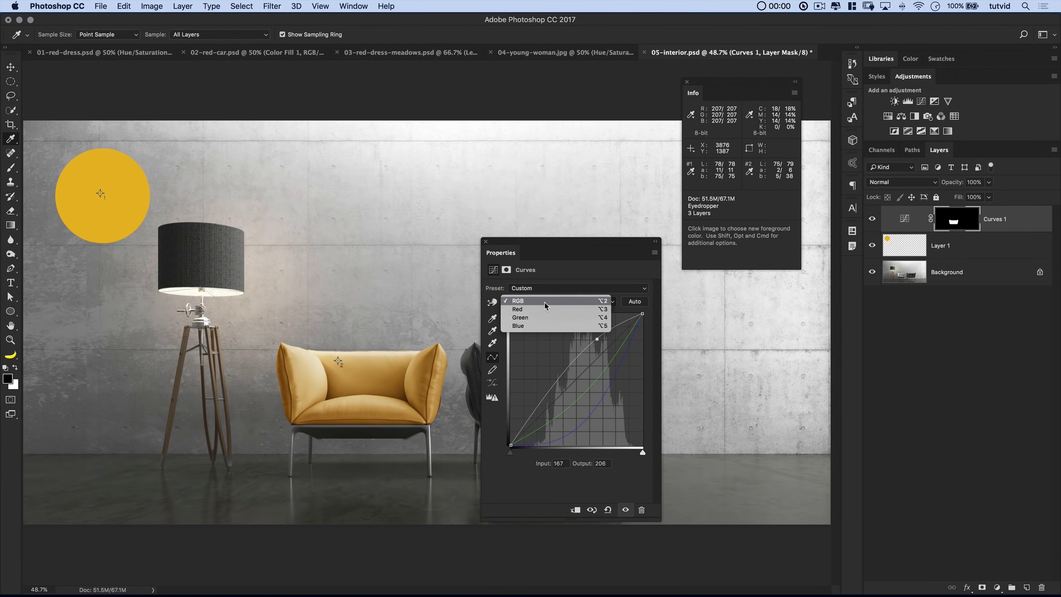
left_click(540, 330)
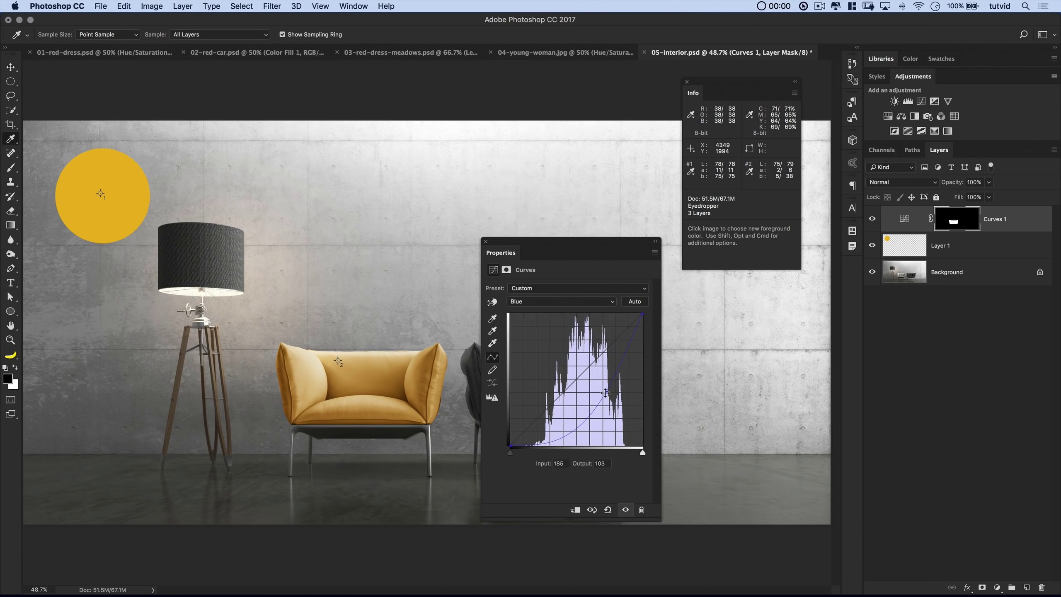
left_click_drag(606, 389, 615, 405)
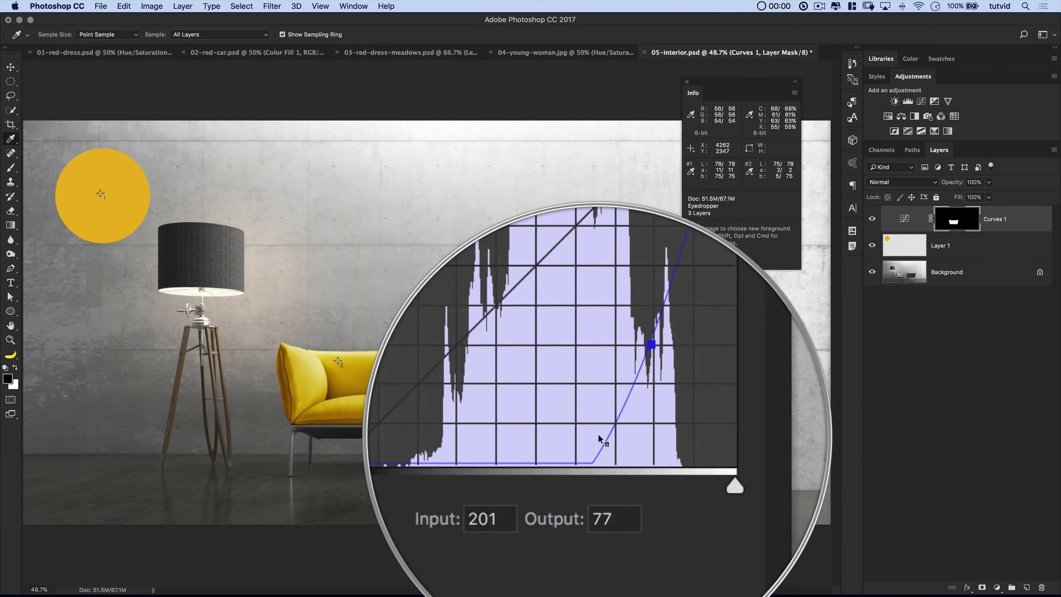
left_click_drag(604, 430, 613, 412)
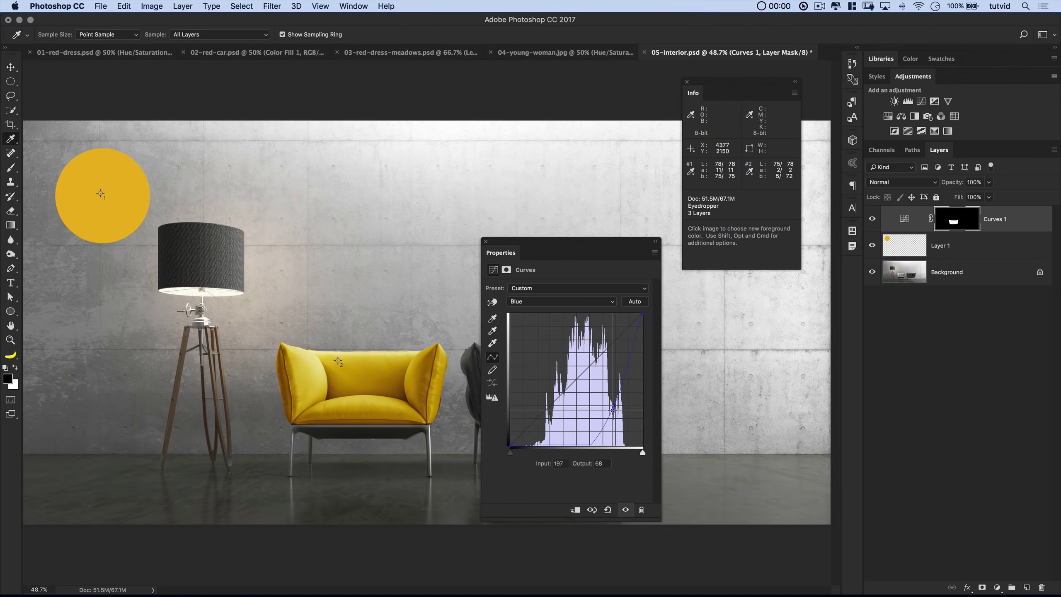
left_click_drag(614, 413, 610, 413)
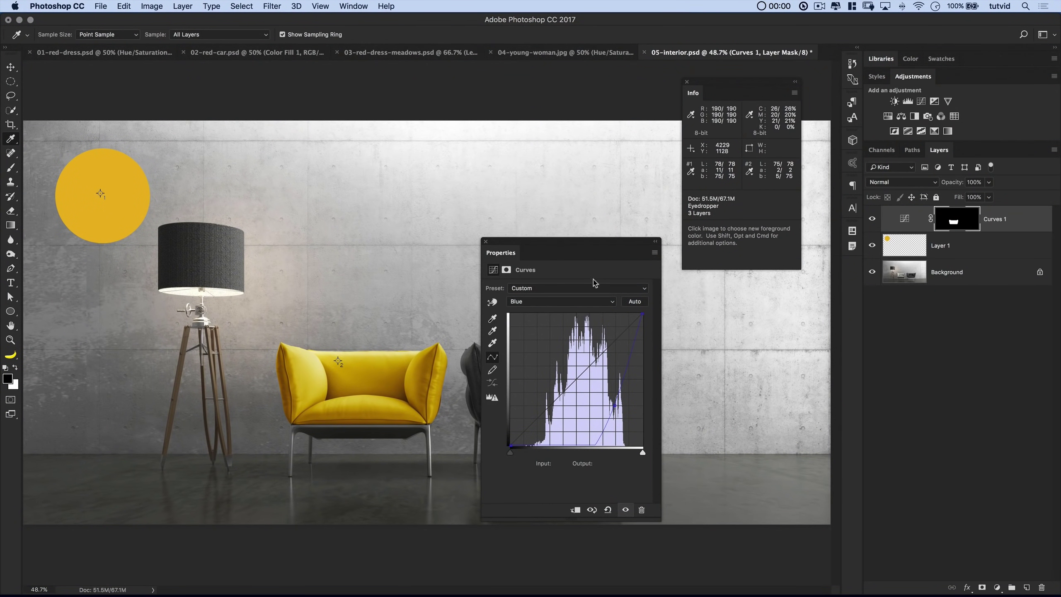
- Lower the Green curve's point to input 189, output 128 to shift the chair towards orange
left_click(568, 304)
left_click(545, 293)
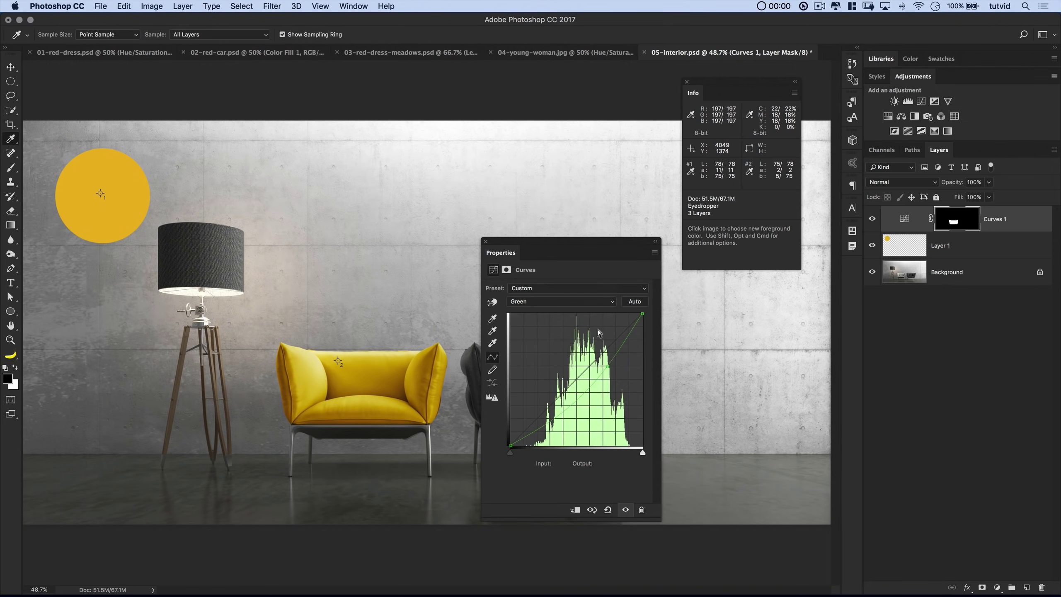
left_click(609, 369)
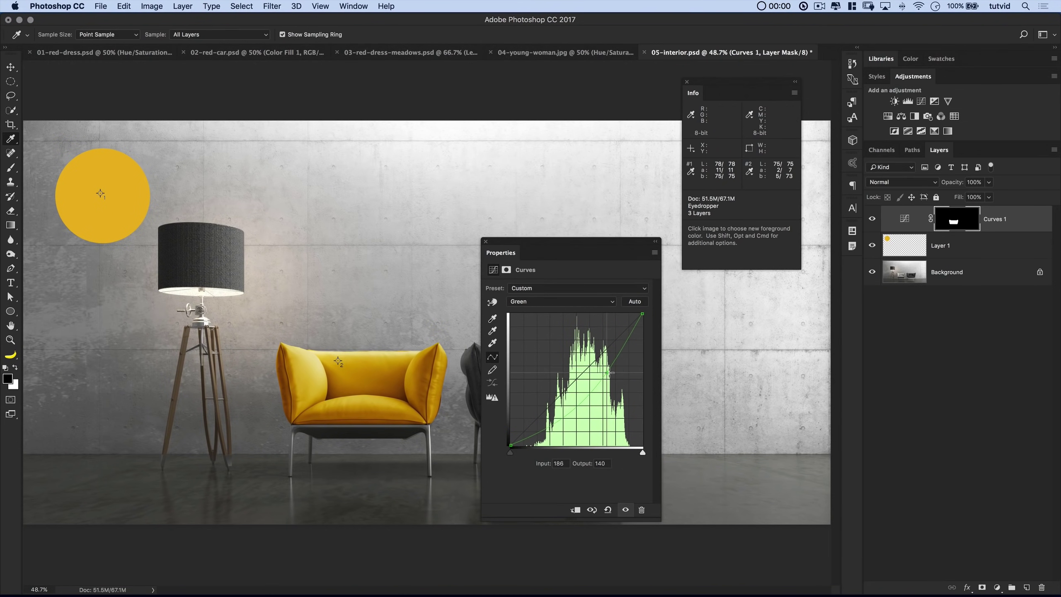
left_click_drag(611, 375, 611, 378)
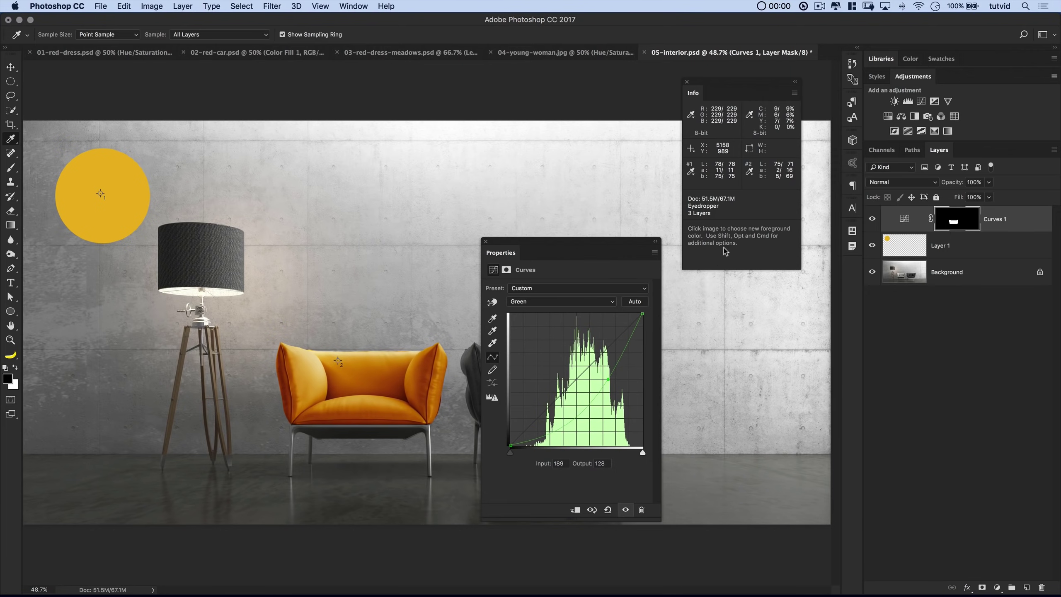
- Raise the composite RGB curve's point to input 159, output 217 to lighten the chair
left_click(542, 303)
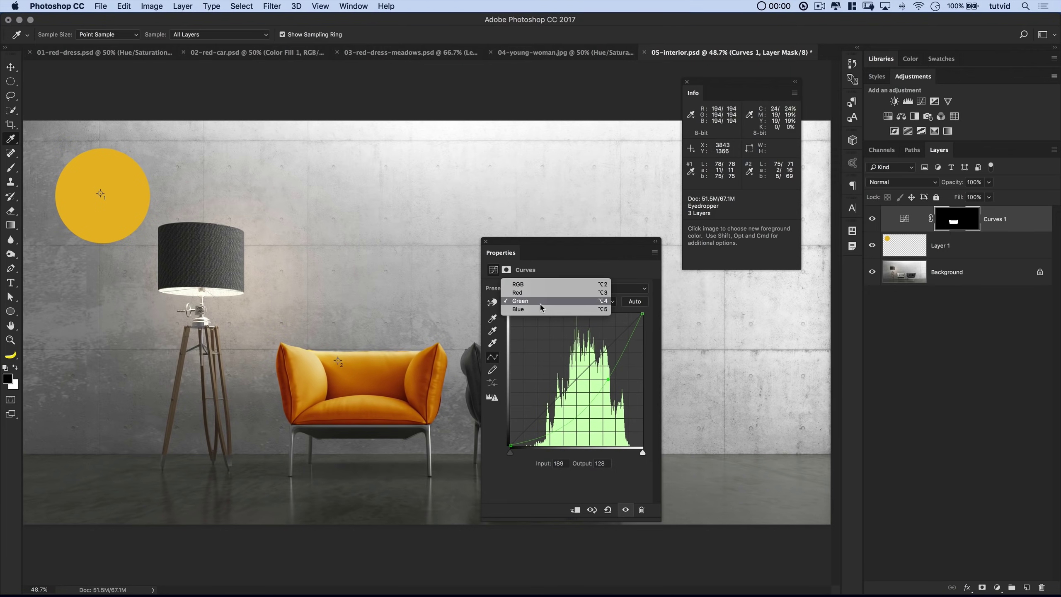
left_click(541, 284)
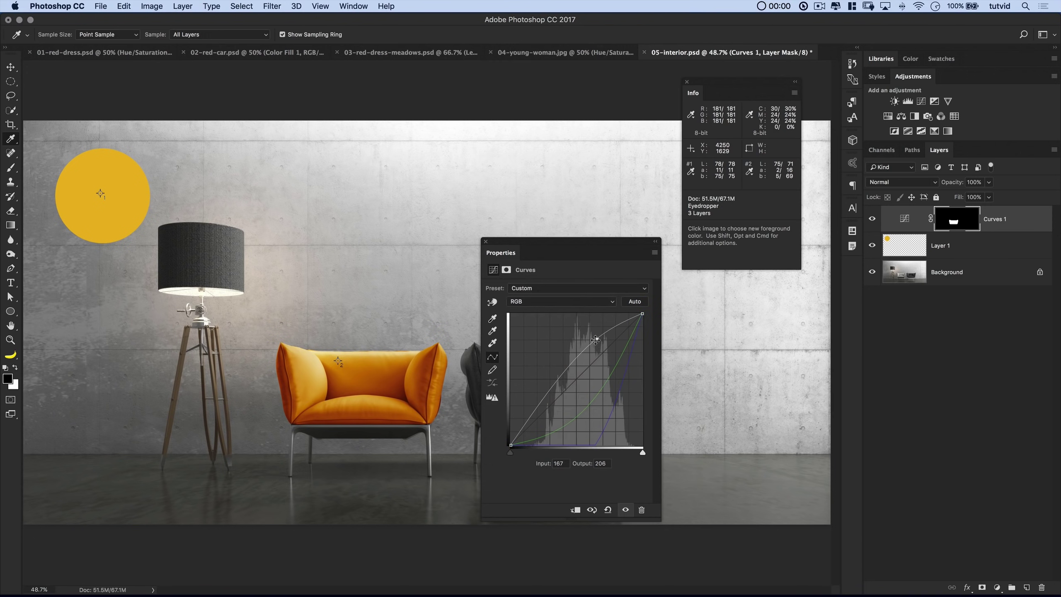
left_click_drag(596, 339, 596, 336)
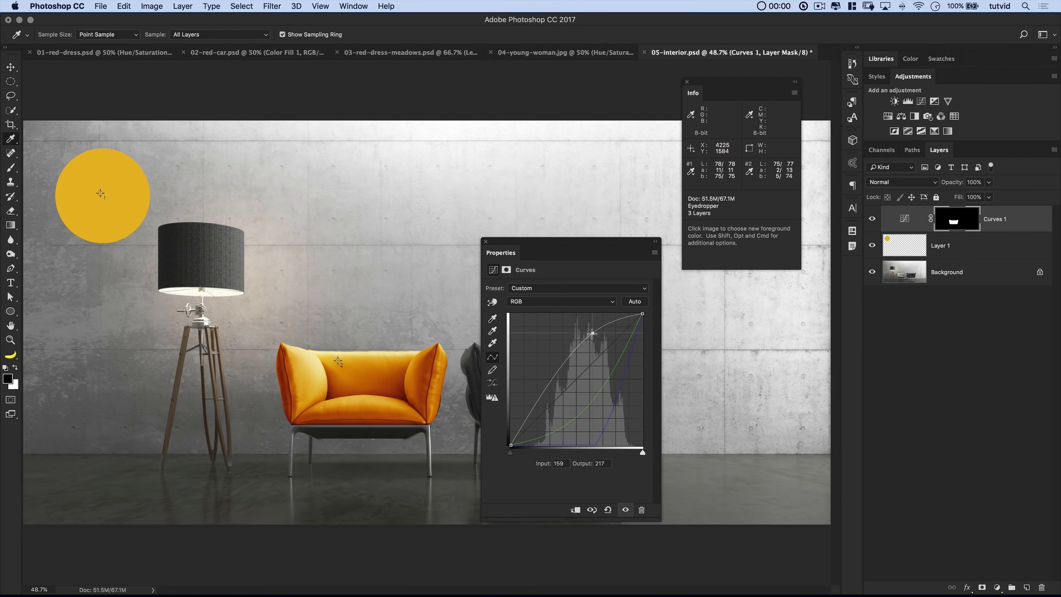
- Fine-tune the Green curve's point to input 186, output 126 so the chair sampler's a value matches the swatch's 11
left_click(556, 302)
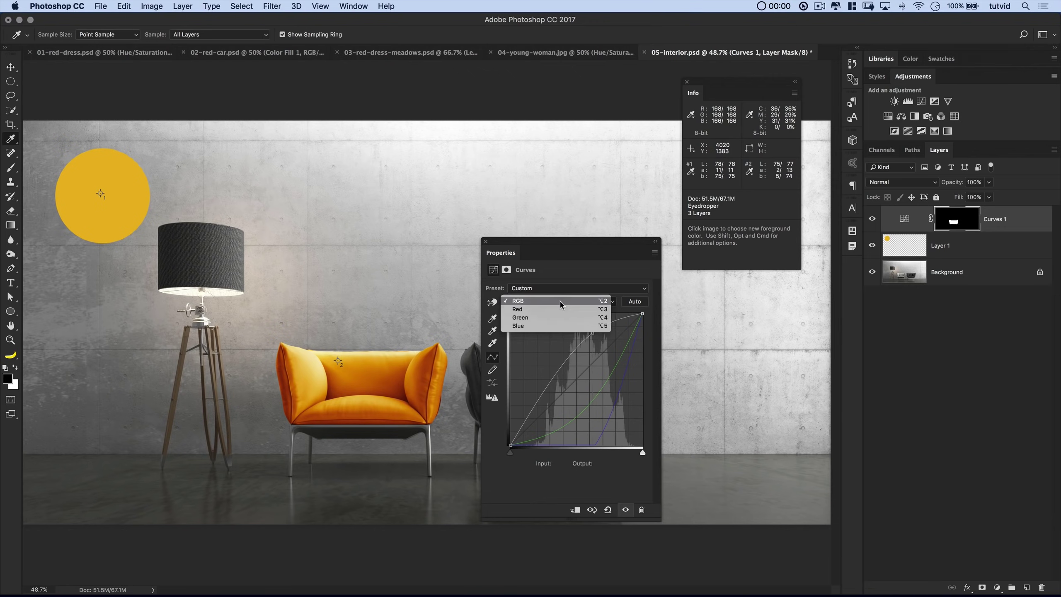
left_click(552, 319)
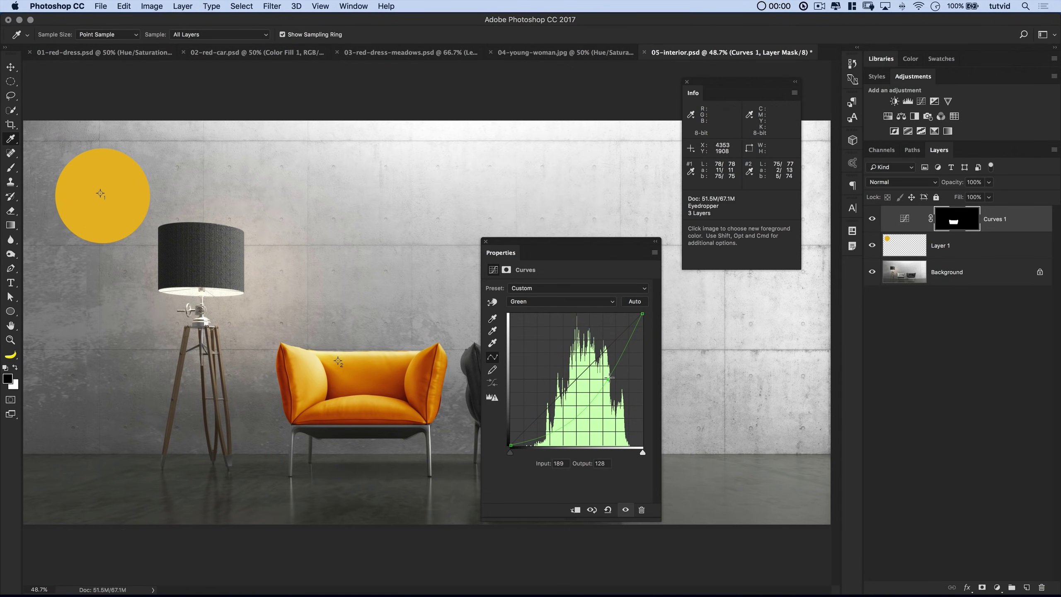
left_click_drag(609, 377, 608, 378)
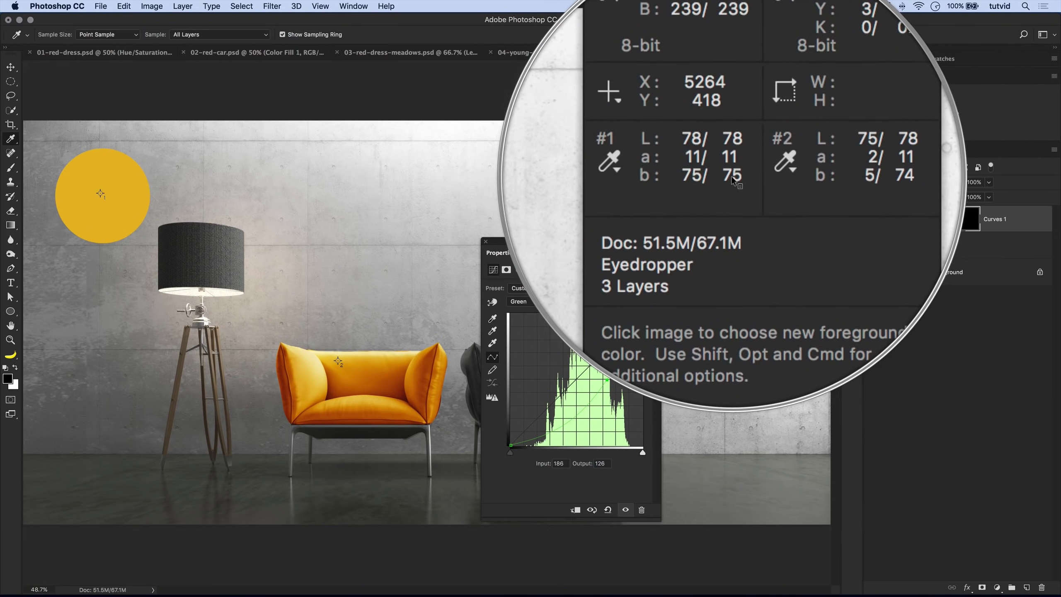
- Dock the Curves properties out of the way and move Layer 1's yellow circle over the chair to compare, returning it above the lamp
left_click_drag(516, 254, 852, 270)
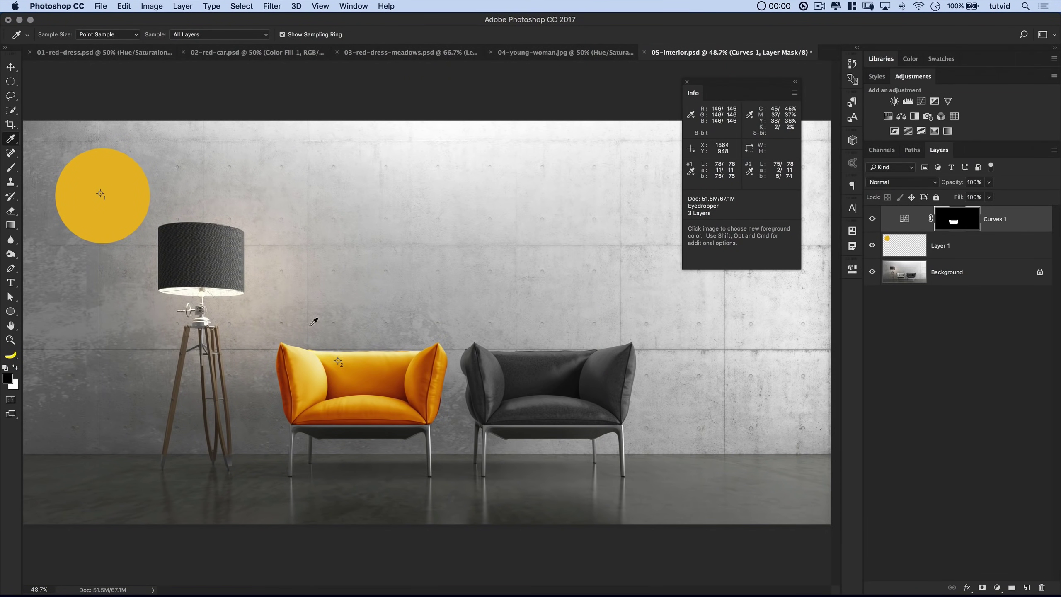
left_click(945, 247)
key("v")
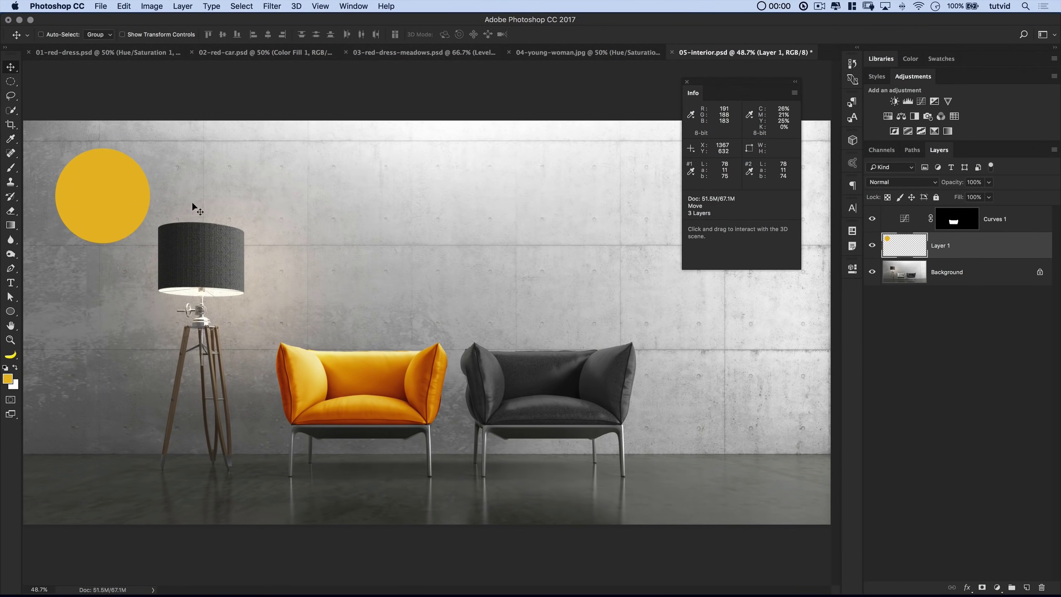
left_click_drag(136, 198, 385, 400)
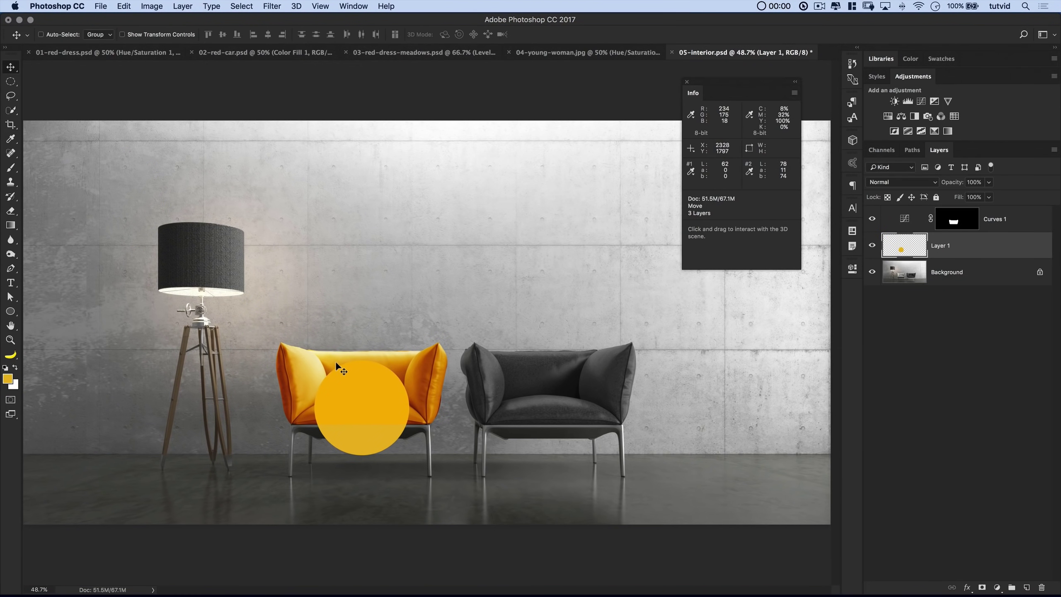
left_click_drag(356, 395, 302, 241)
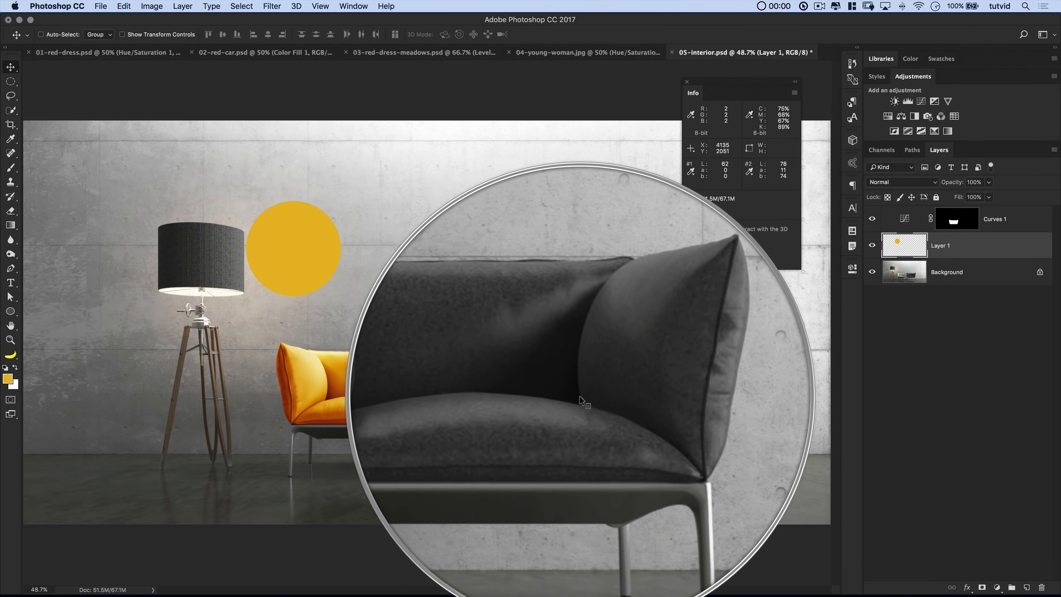
left_click_drag(288, 243, 99, 182)
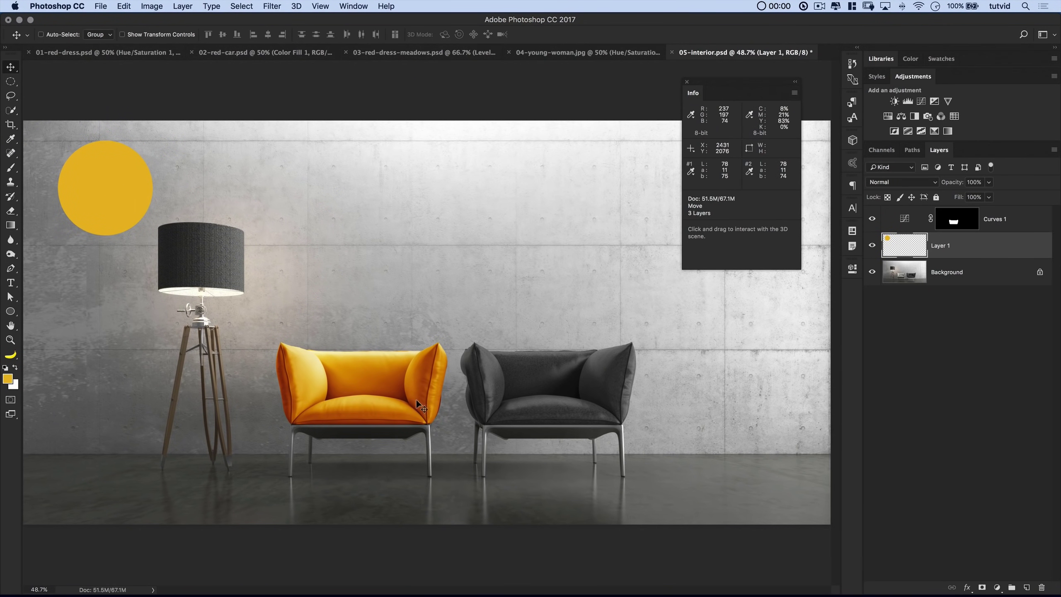
- Compare the chair with the Curves 1 layer hidden and shown, and dock the floating Info panel
left_click(872, 220)
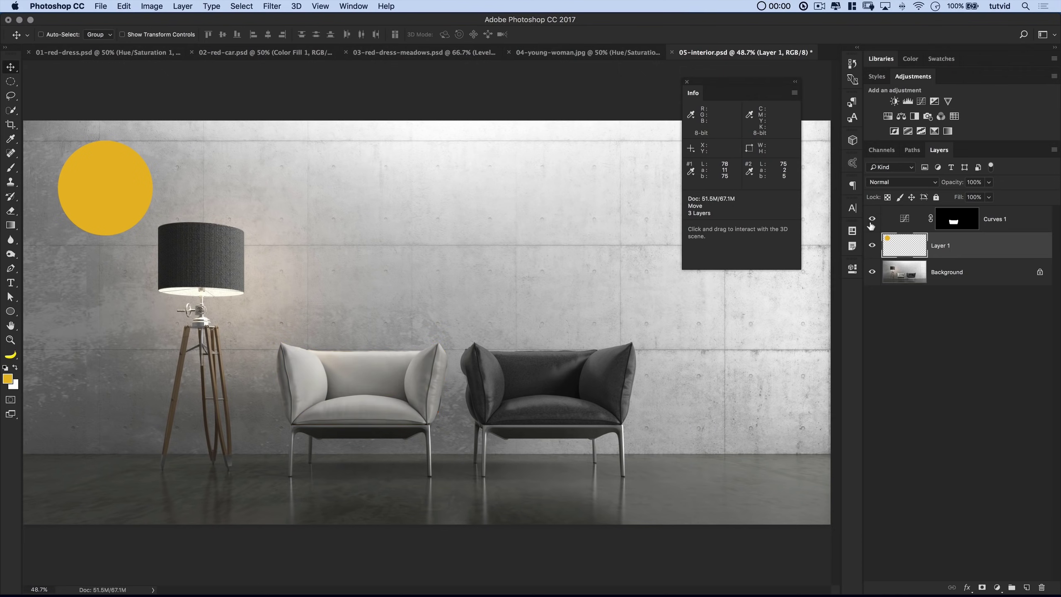
left_click(872, 219)
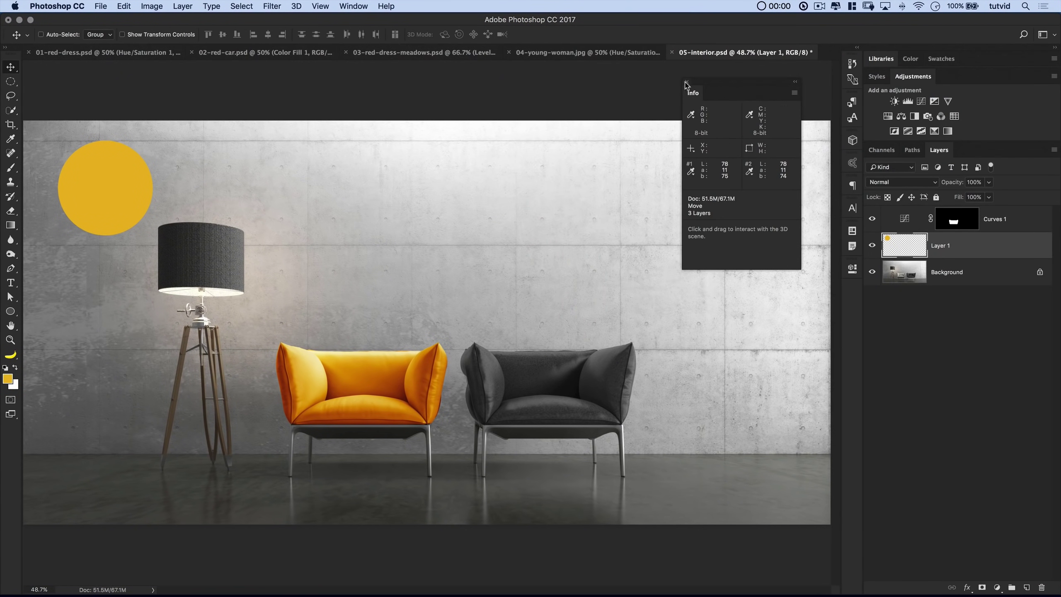
left_click_drag(691, 91, 775, 139)
left_click(852, 293)
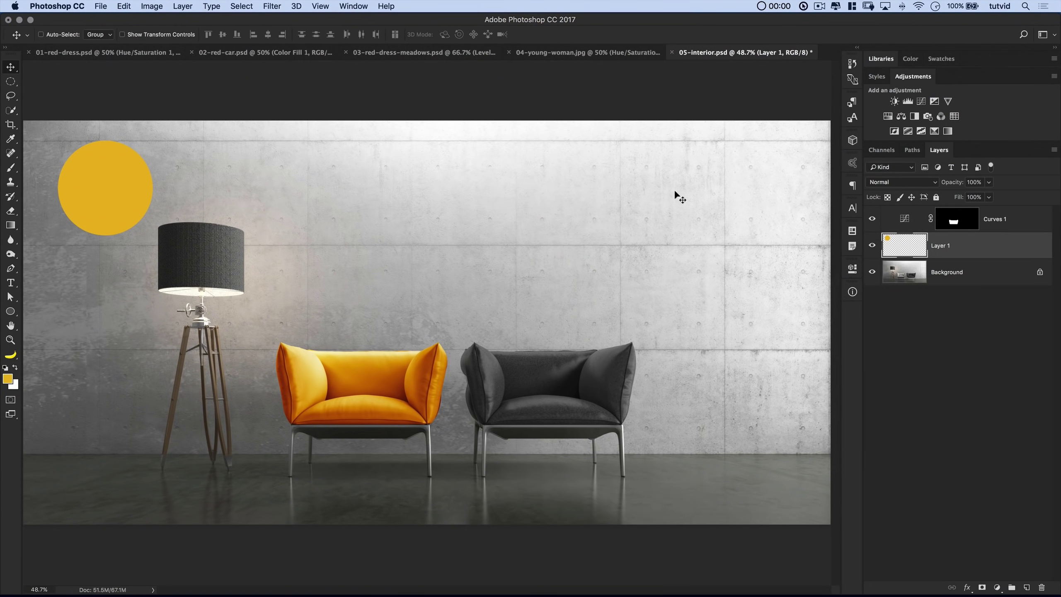